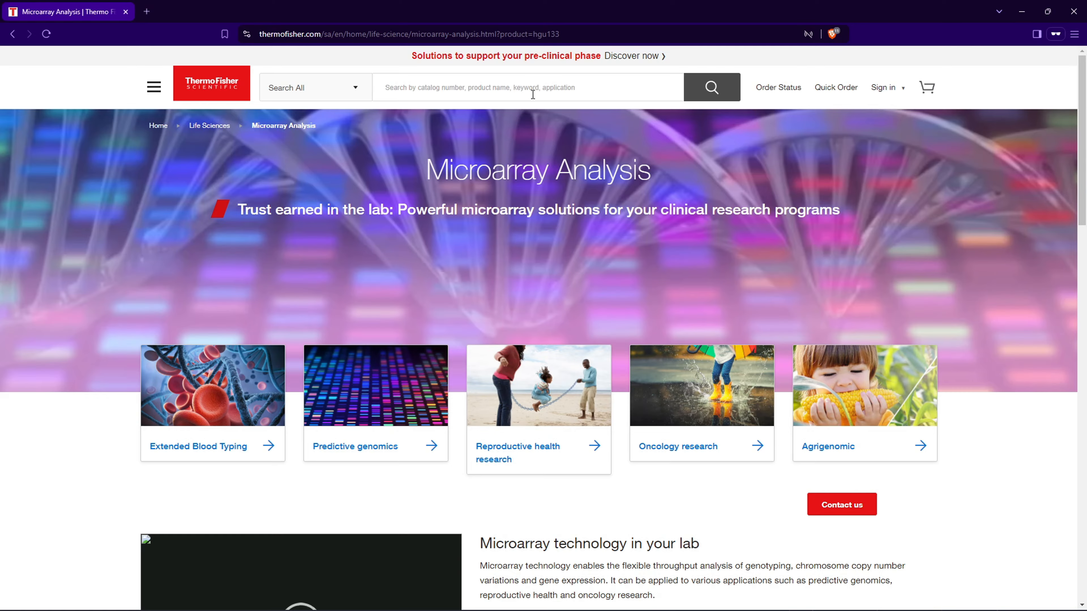
# Search the Thermo Fisher site for hgu133 and open the GeneChip HT HG-U133+ PM 24-Array Plate product page.
pyautogui.click(532, 91)
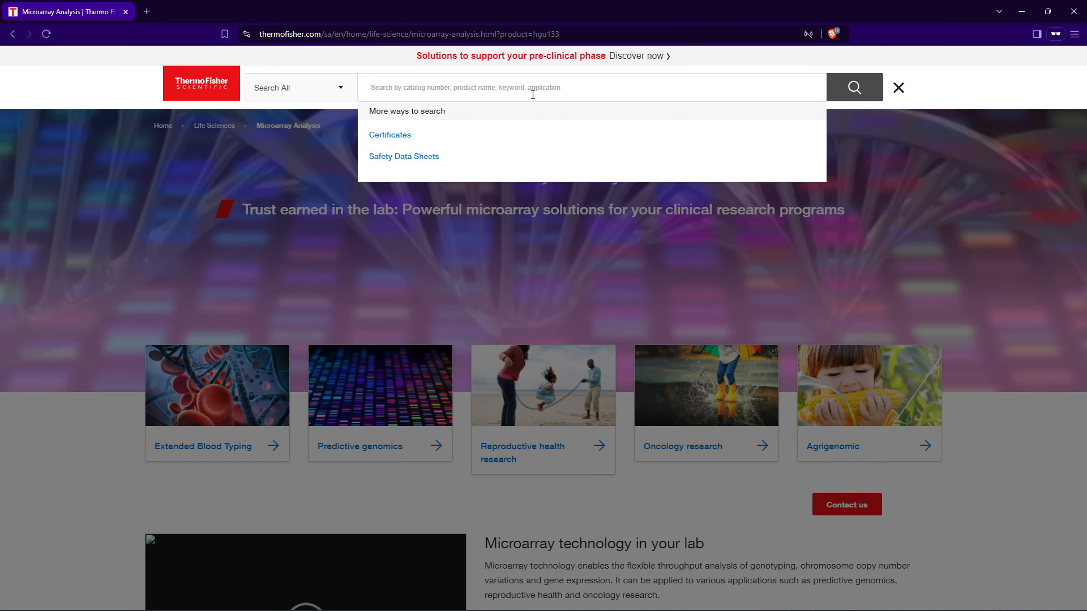
pyautogui.write('hgu133')
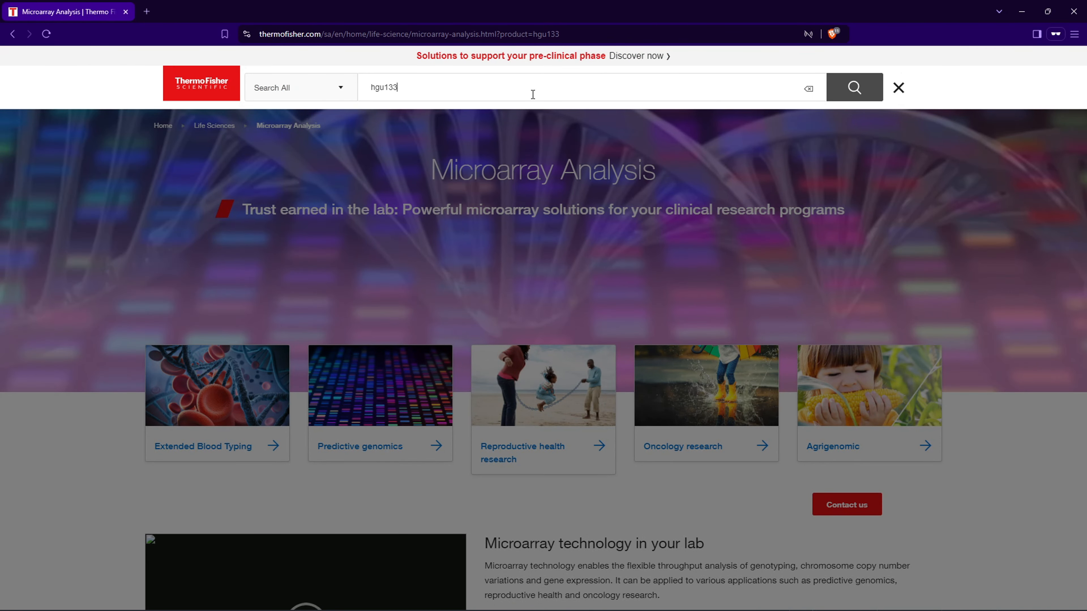
pyautogui.press('Return')
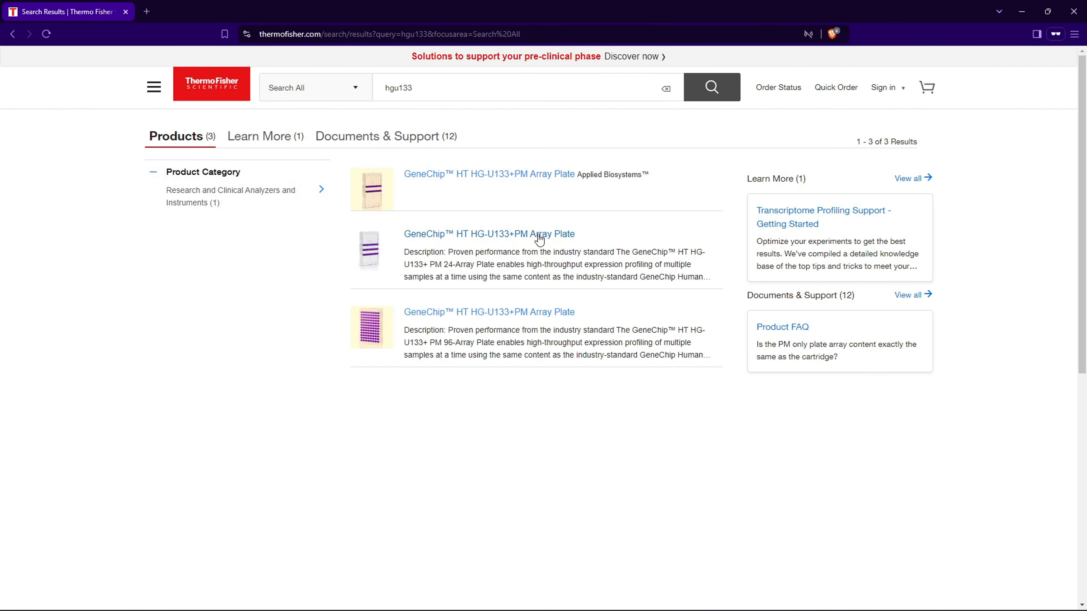
pyautogui.click(505, 240)
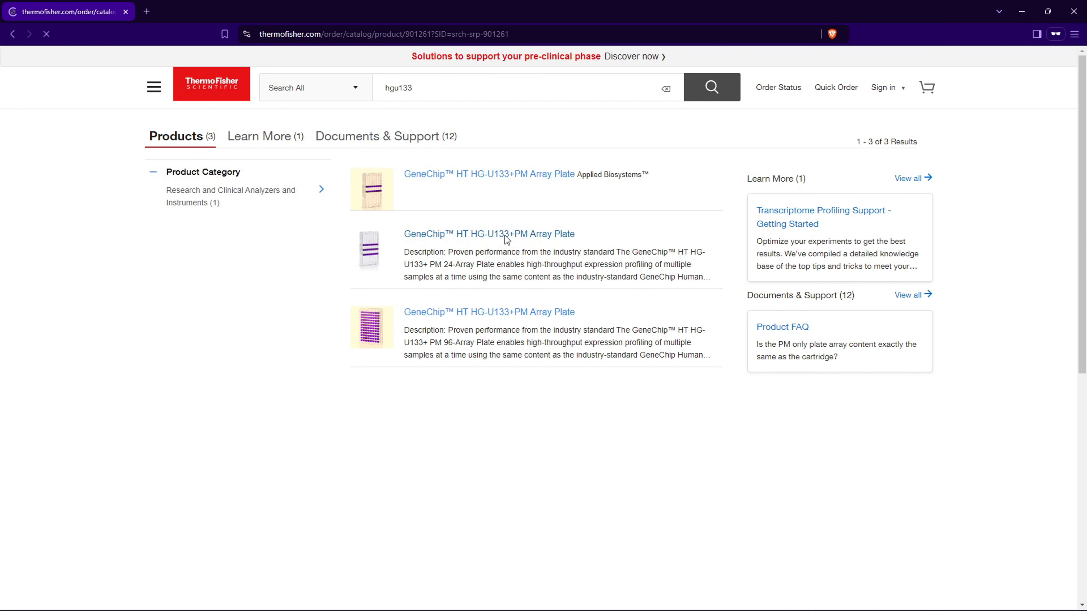
# Examine the product's support files in its documents section, covering sample data, probe sequences, library files and annotation files.
pyautogui.scroll(-2, 483, 266)
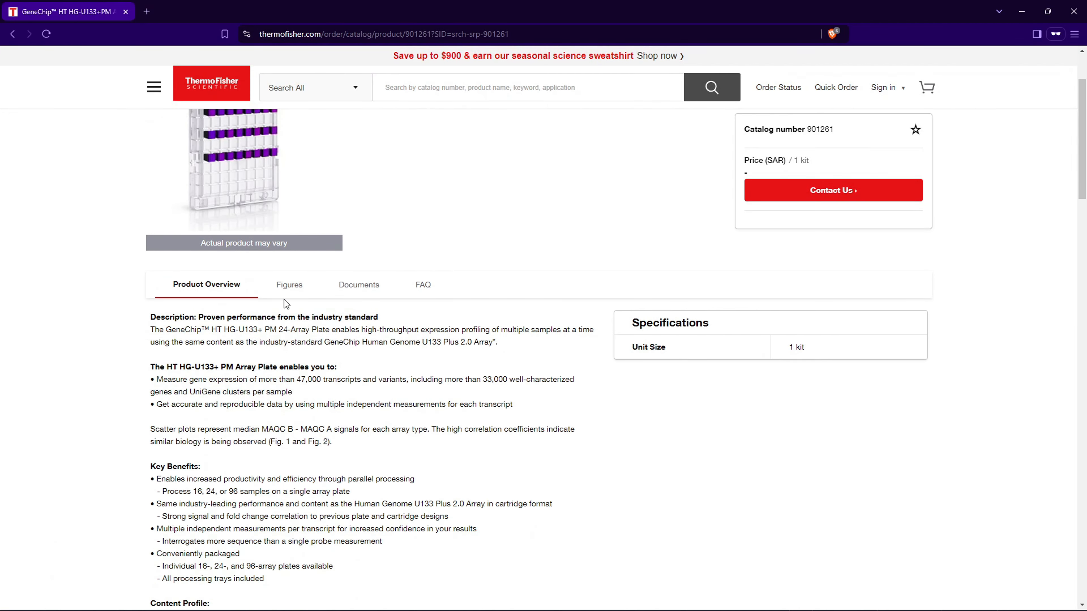
pyautogui.scroll(1, 299, 299)
pyautogui.click(359, 342)
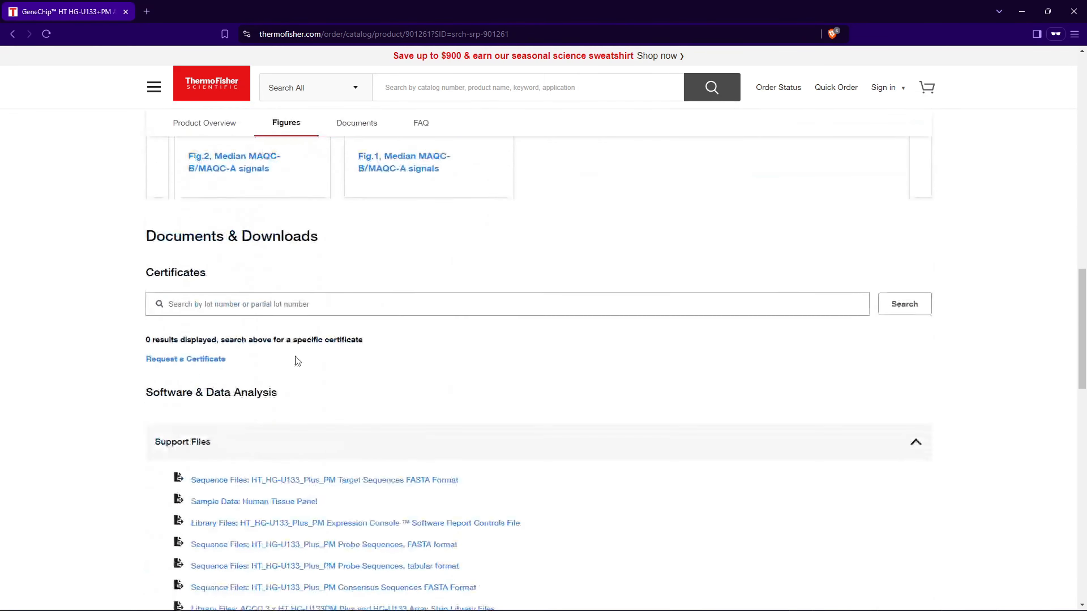
pyautogui.moveTo(178, 418); pyautogui.dragTo(410, 425)
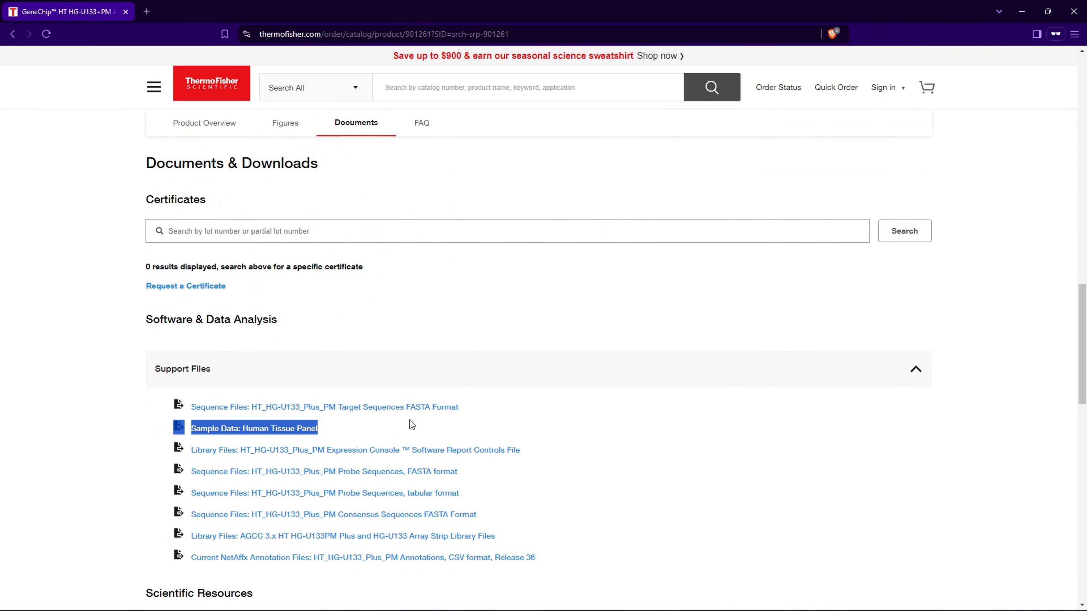
pyautogui.click(488, 413)
pyautogui.moveTo(492, 471); pyautogui.dragTo(262, 490)
pyautogui.click(599, 493)
pyautogui.moveTo(476, 514); pyautogui.dragTo(330, 514)
pyautogui.moveTo(565, 551); pyautogui.dragTo(225, 411)
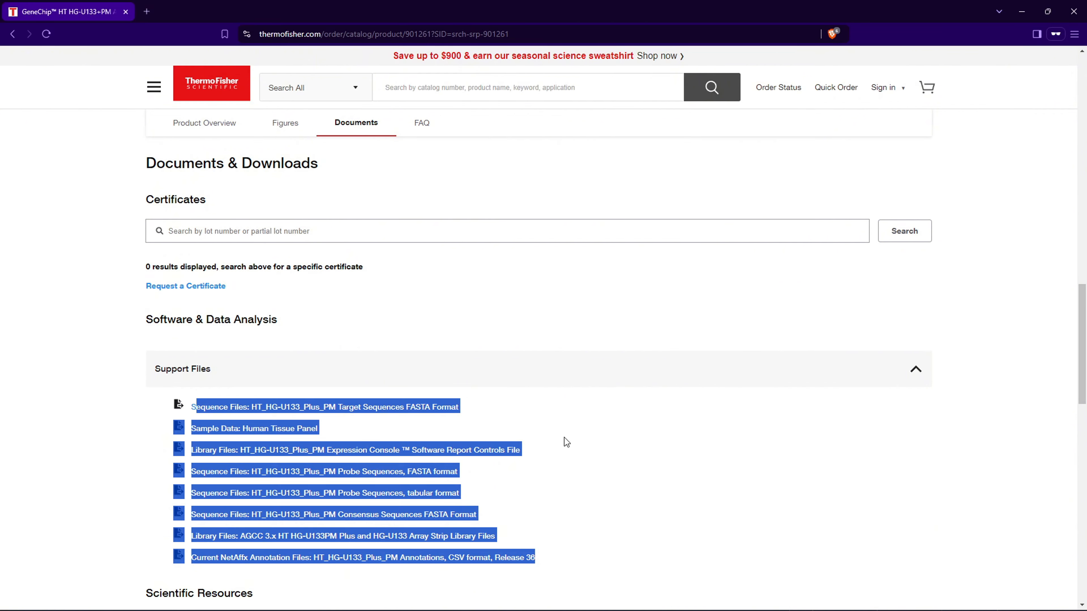
pyautogui.click(591, 433)
pyautogui.scroll(7, 591, 428)
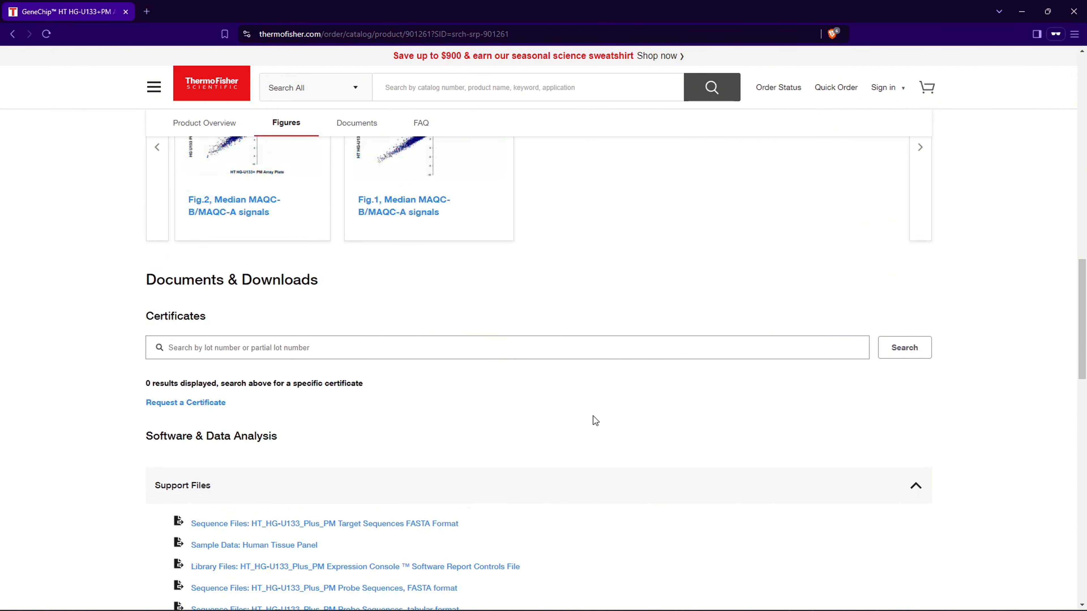
pyautogui.scroll(10, 591, 409)
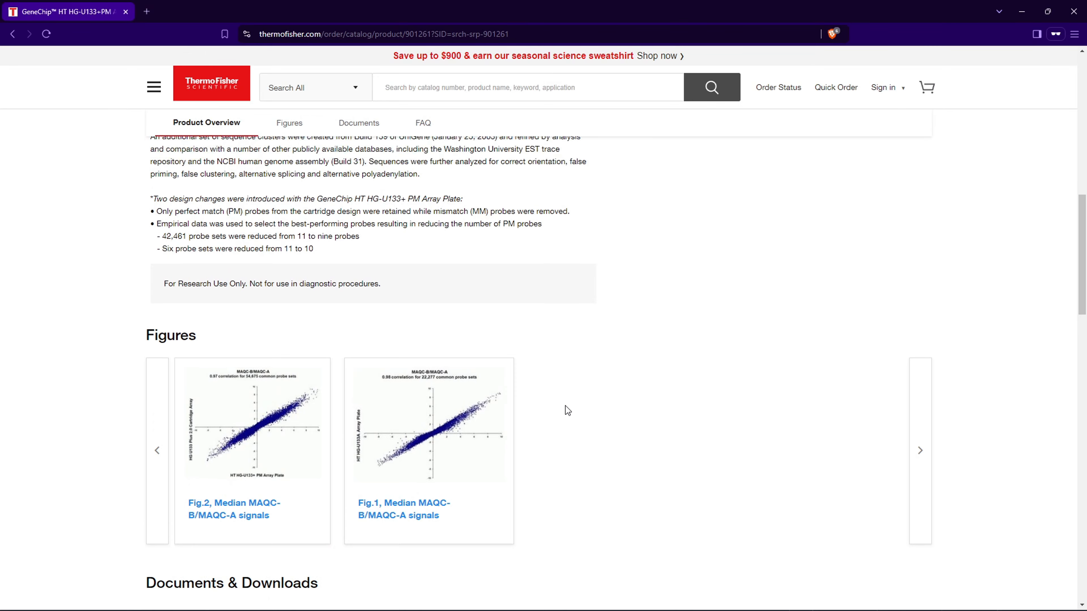
pyautogui.scroll(4, 562, 394)
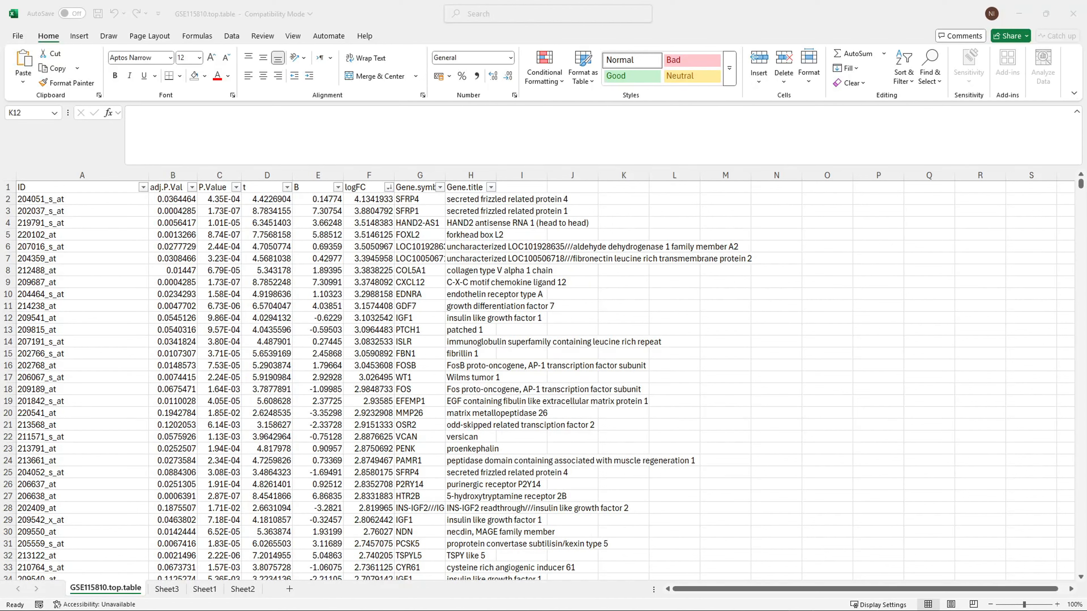
# Switch to the GSE115810.top.table workbook in Excel and examine the ID, logFC and P.Value column headings.
pyautogui.click(194, 259)
pyautogui.click(63, 189)
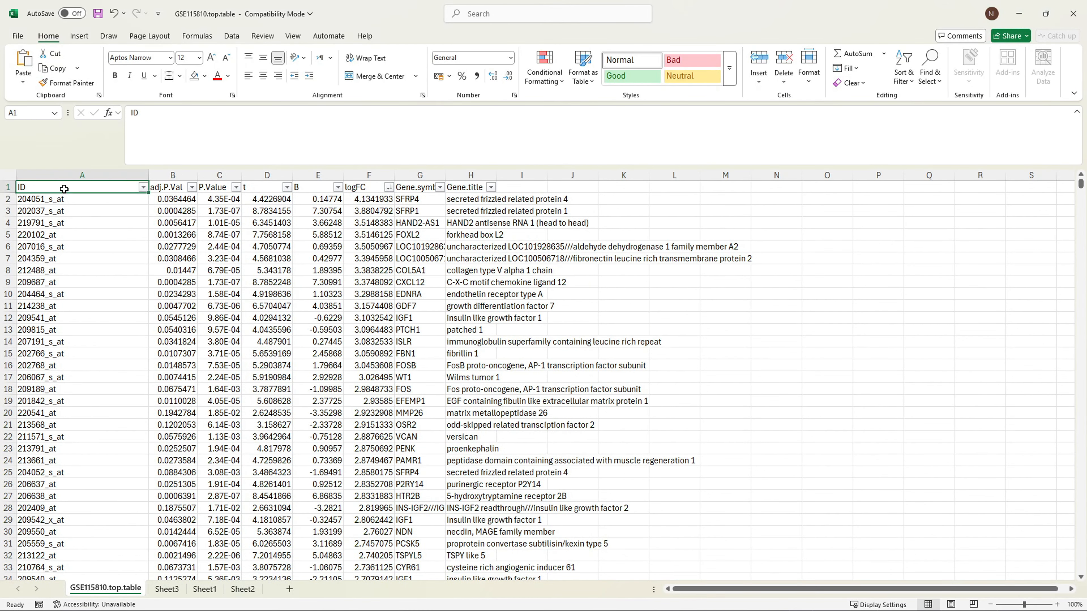
pyautogui.moveTo(63, 189); pyautogui.dragTo(98, 189)
pyautogui.click(352, 187)
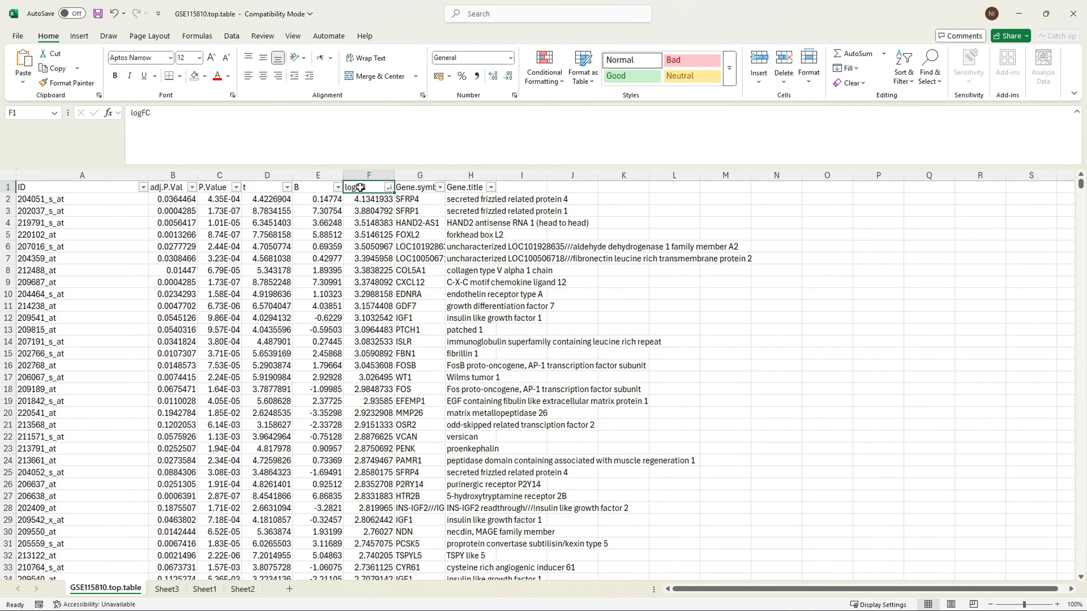
pyautogui.click(221, 186)
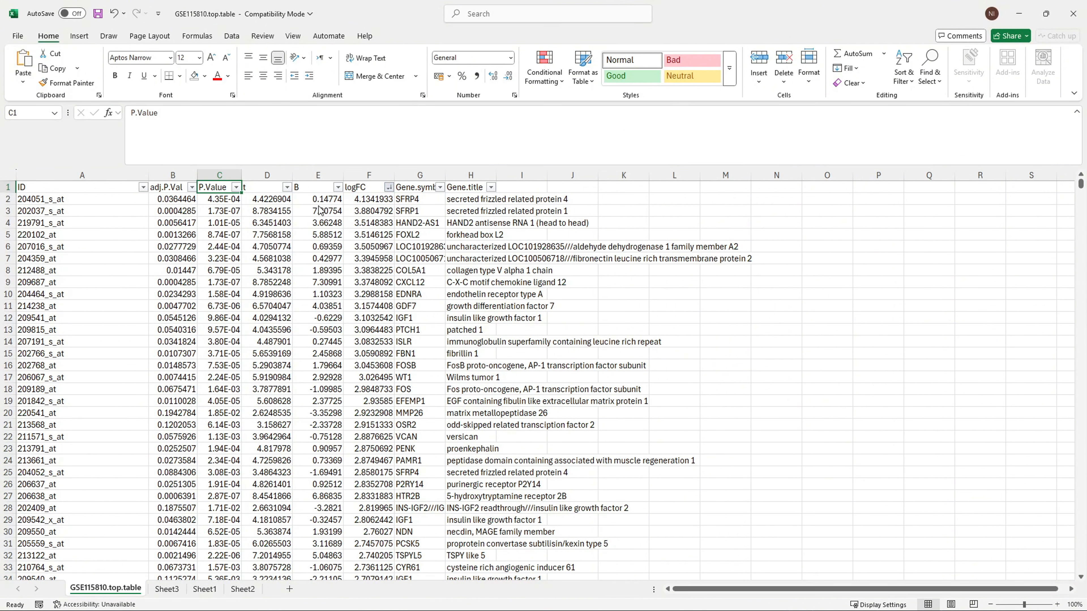
# Sort the table by logFC from smallest to largest and fill the values of -1.5 or lower, F2:F84, with yellow.
pyautogui.moveTo(375, 200); pyautogui.dragTo(354, 437)
pyautogui.scroll(-9, 353, 436)
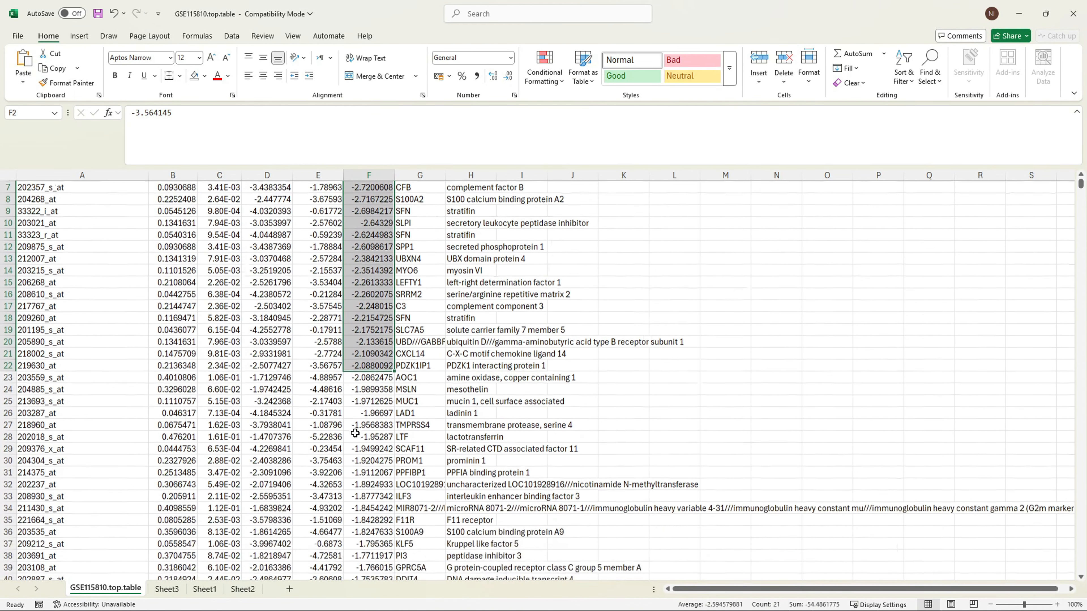
pyautogui.scroll(-10, 356, 432)
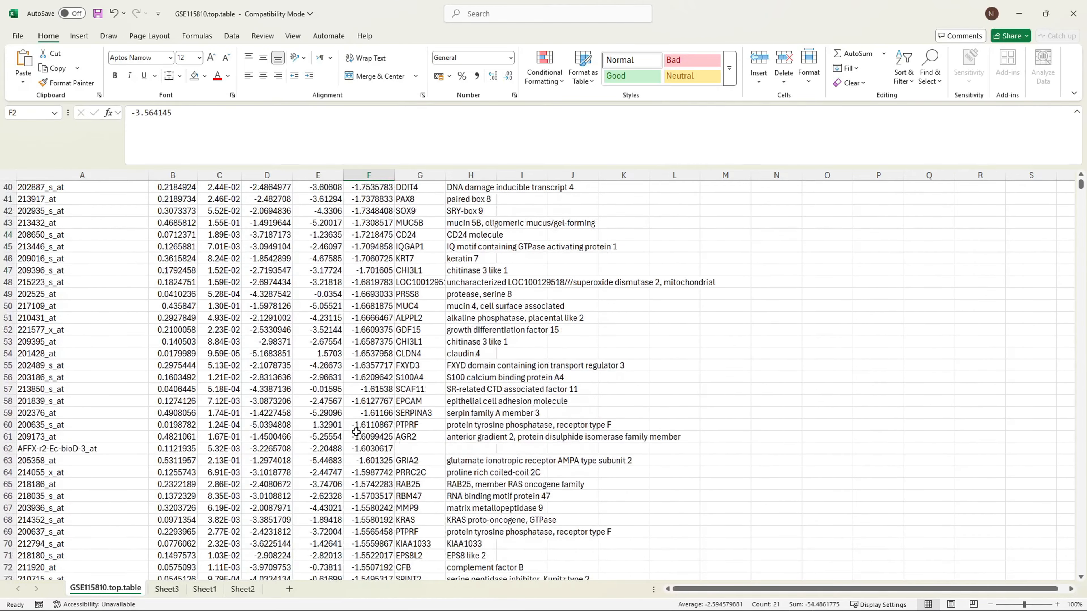
pyautogui.scroll(-3, 358, 426)
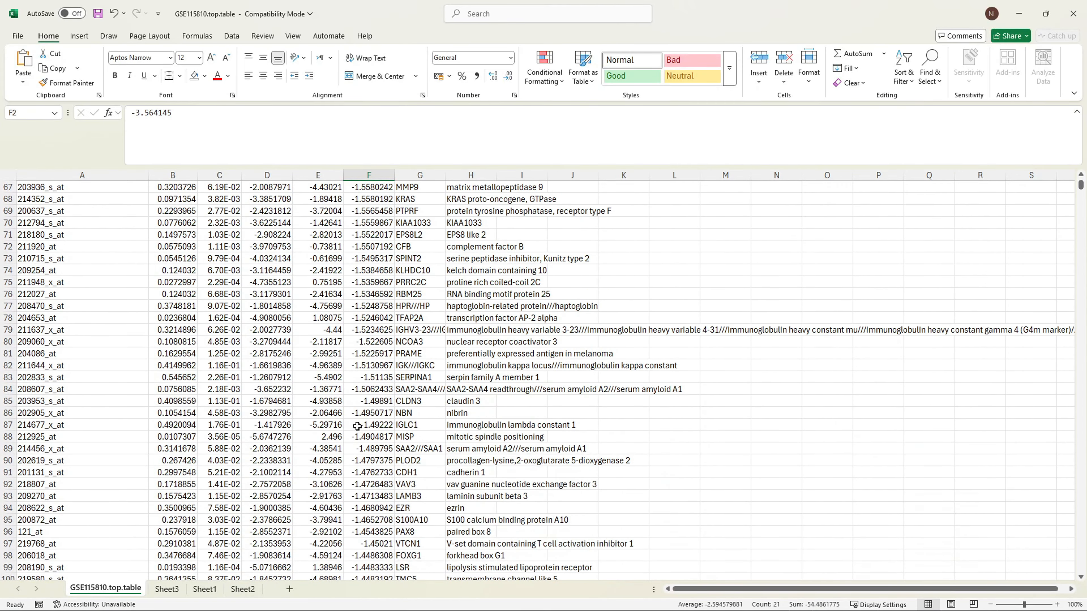
pyautogui.keyDown('shift'); pyautogui.click(371, 387); pyautogui.keyUp('shift')
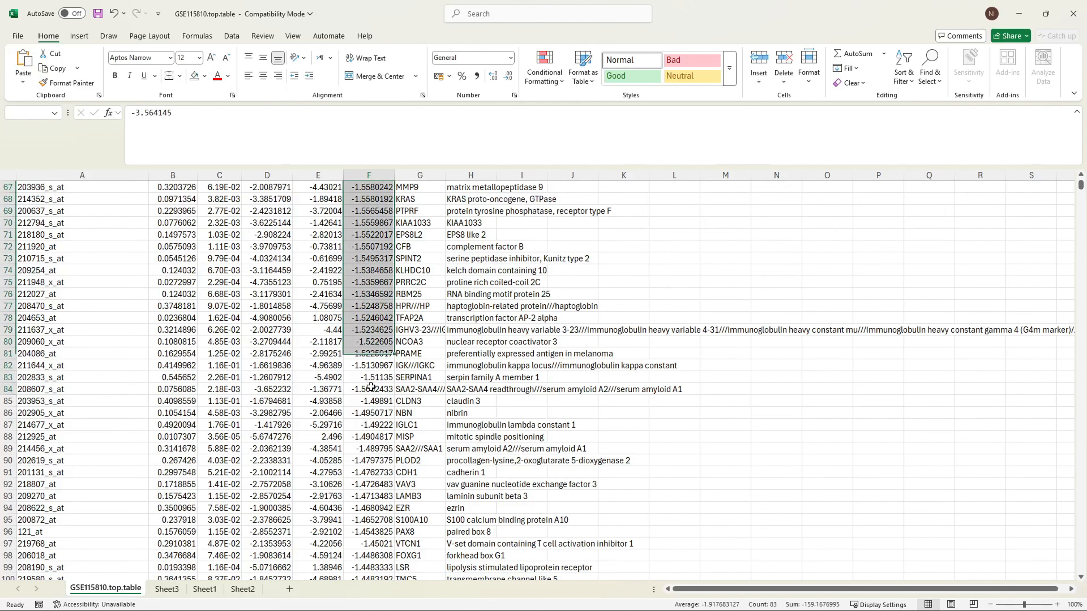
pyautogui.scroll(6, 364, 338)
pyautogui.scroll(16, 363, 338)
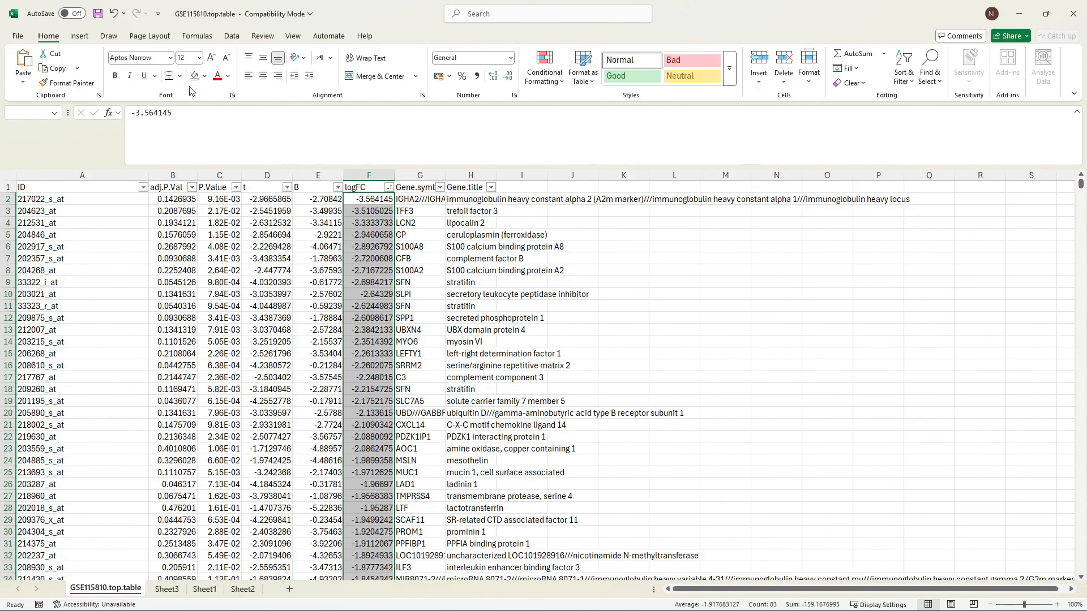
pyautogui.click(195, 75)
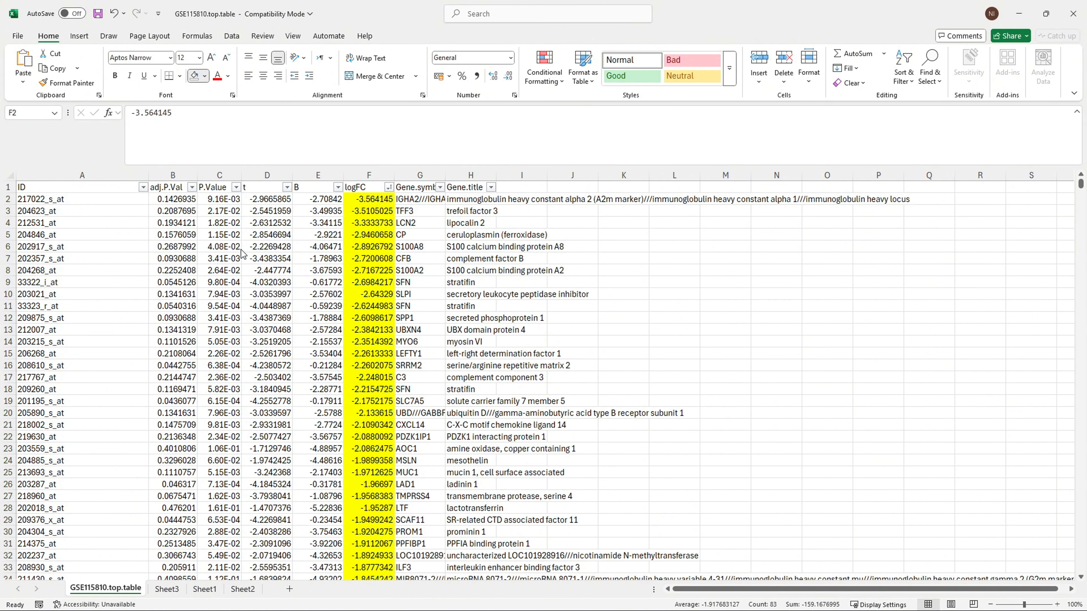
pyautogui.scroll(-6, 356, 279)
pyautogui.scroll(-16, 381, 322)
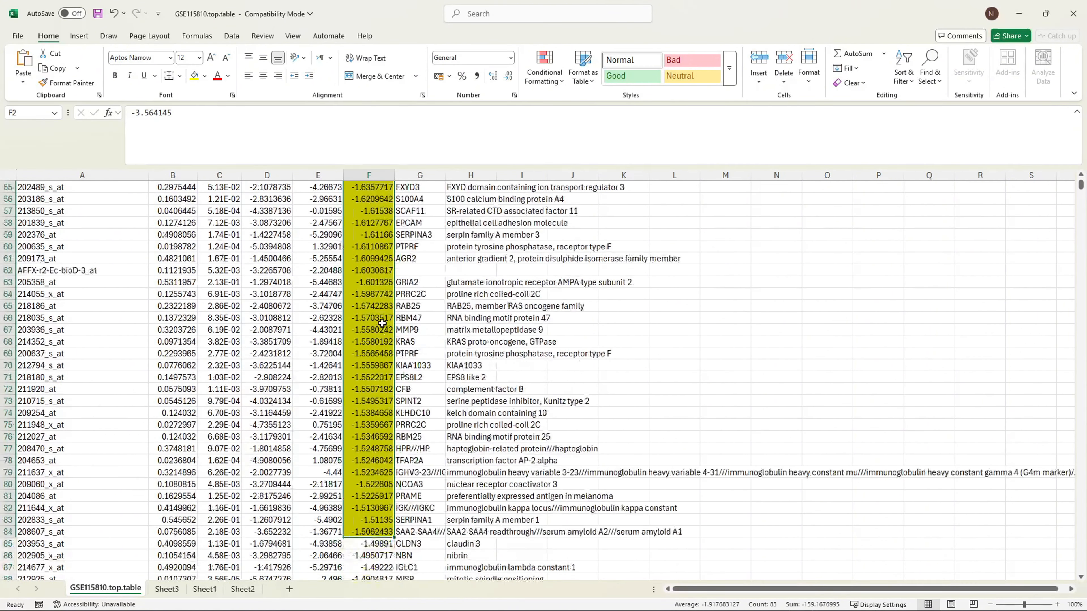
pyautogui.click(372, 388)
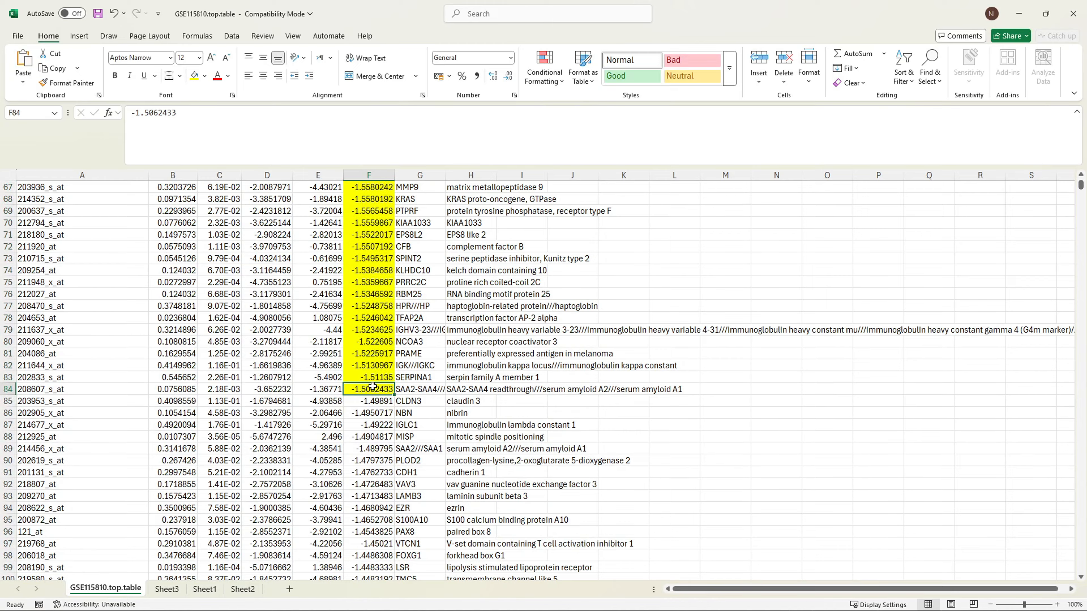
# Sort the table by logFC from largest to smallest and fill the values of 1.5 or higher, F2:F308, with yellow.
pyautogui.scroll(20, 372, 389)
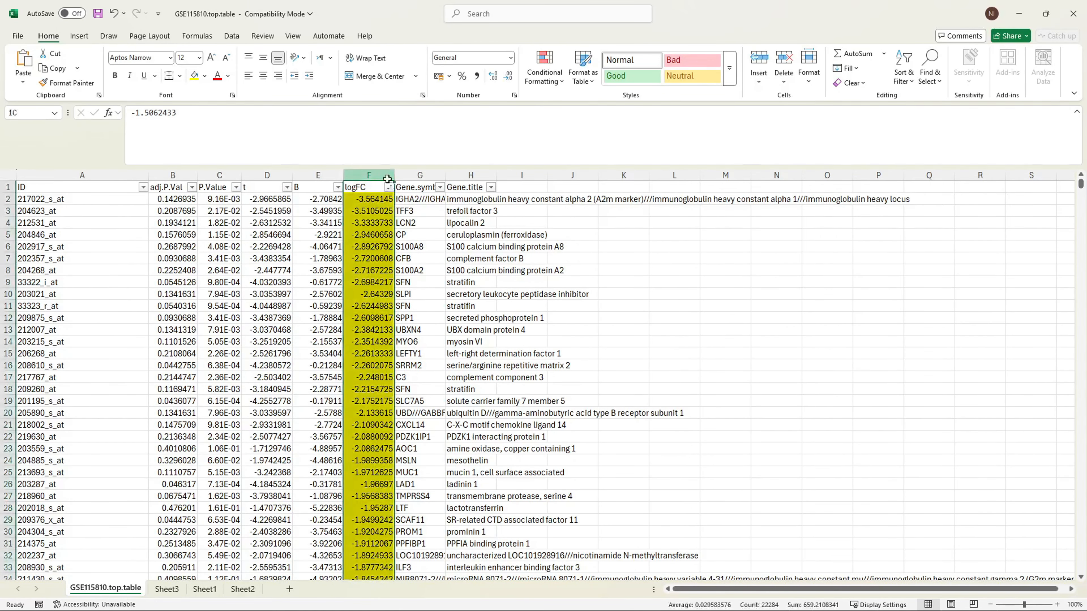
pyautogui.click(368, 175)
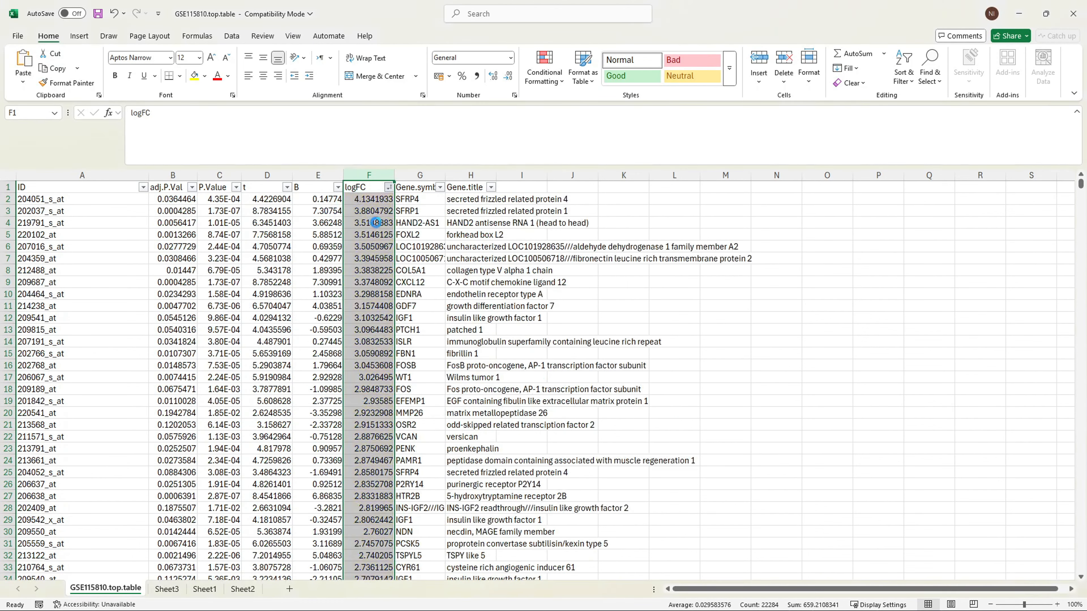
pyautogui.click(371, 202)
pyautogui.scroll(-19, 375, 369)
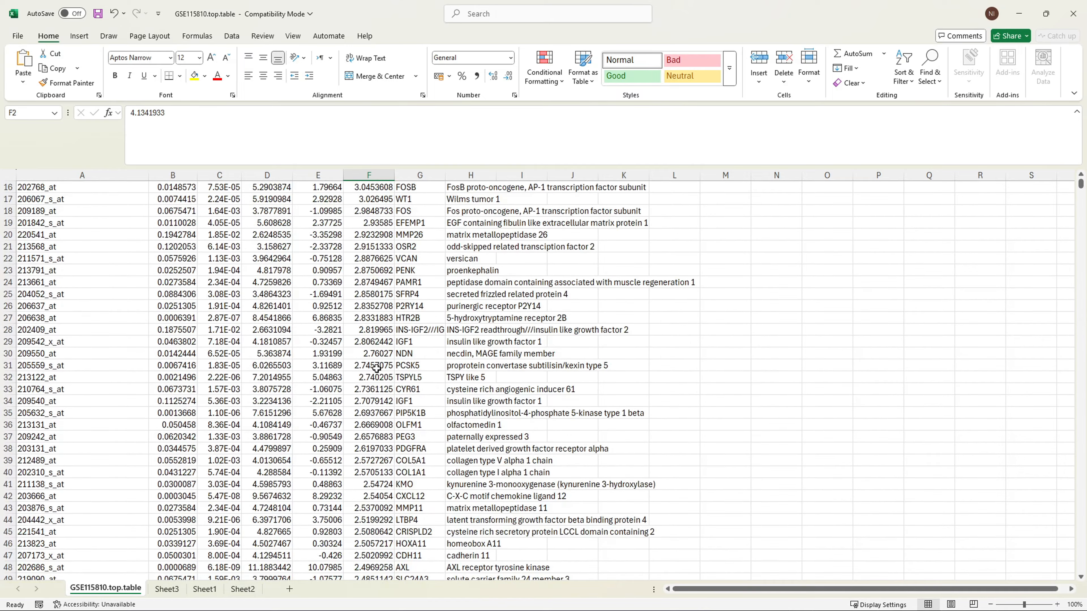
pyautogui.scroll(-20, 378, 367)
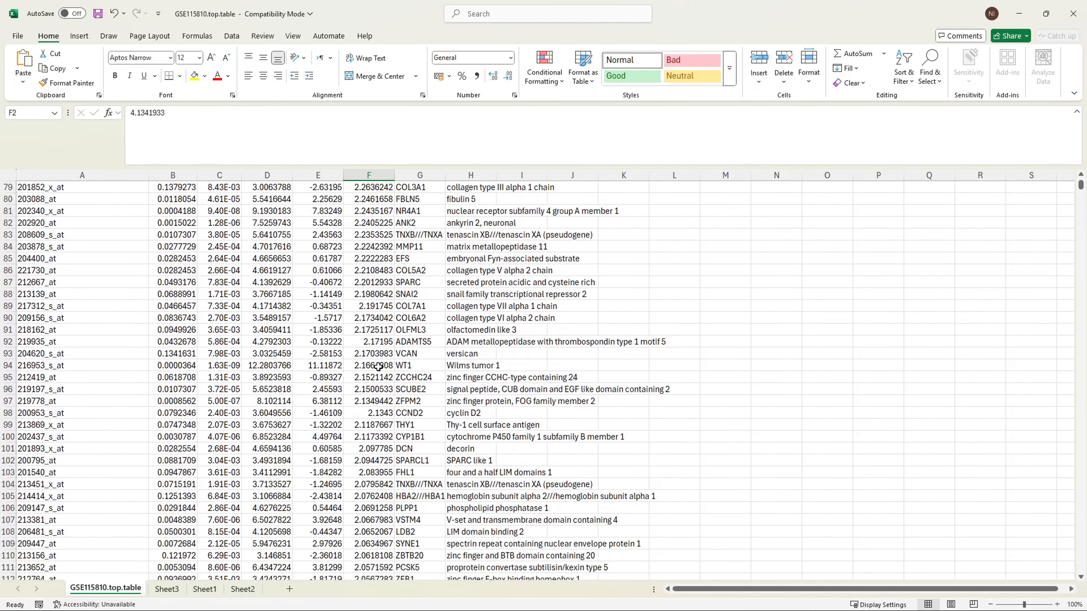
pyautogui.scroll(-20, 378, 366)
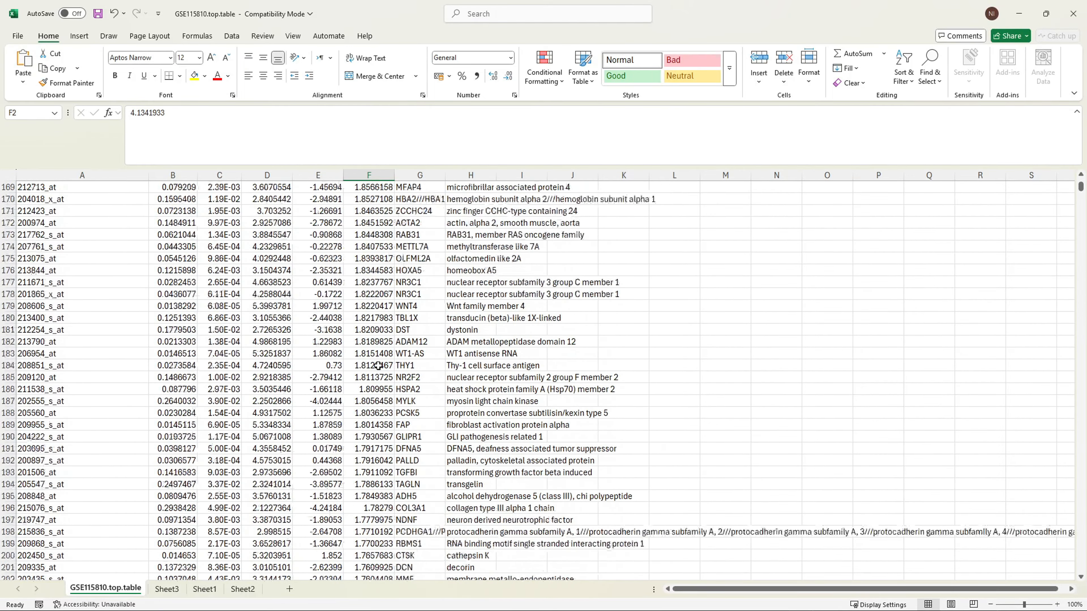
pyautogui.scroll(-14, 378, 367)
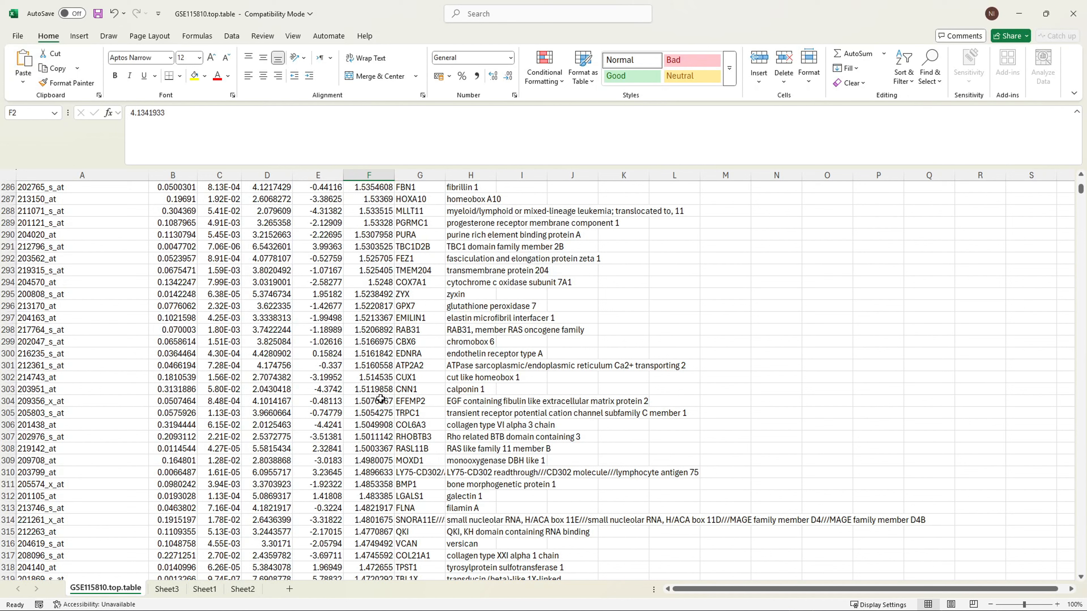
pyautogui.keyDown('shift'); pyautogui.click(368, 449); pyautogui.keyUp('shift')
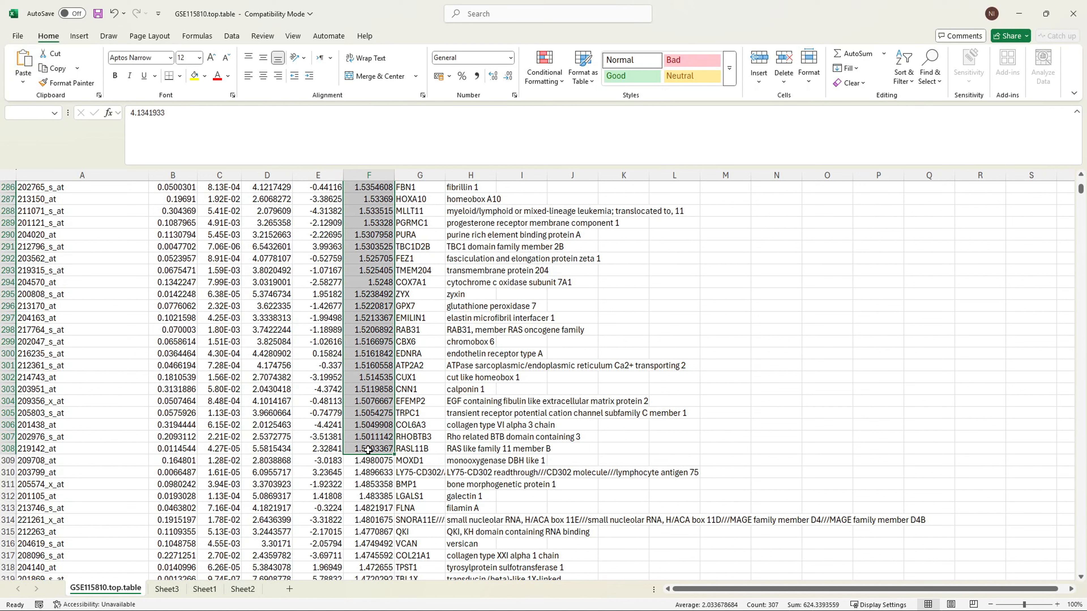
pyautogui.click(194, 75)
# Review the yellow logFC values from the highest value down to the 1.5 cutoff.
pyautogui.scroll(-20, 388, 393)
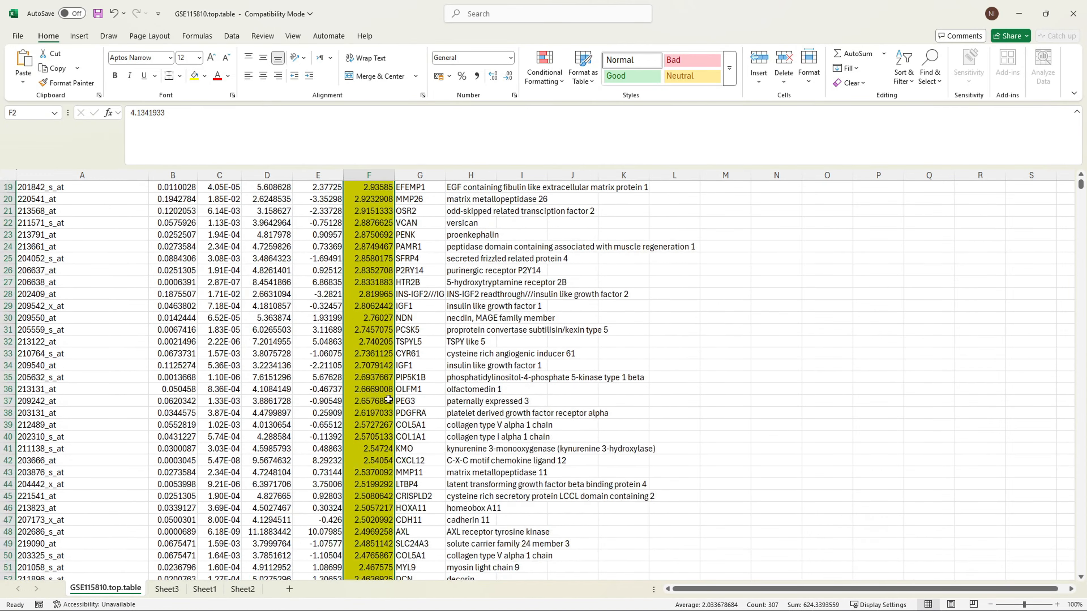
pyautogui.scroll(-20, 388, 398)
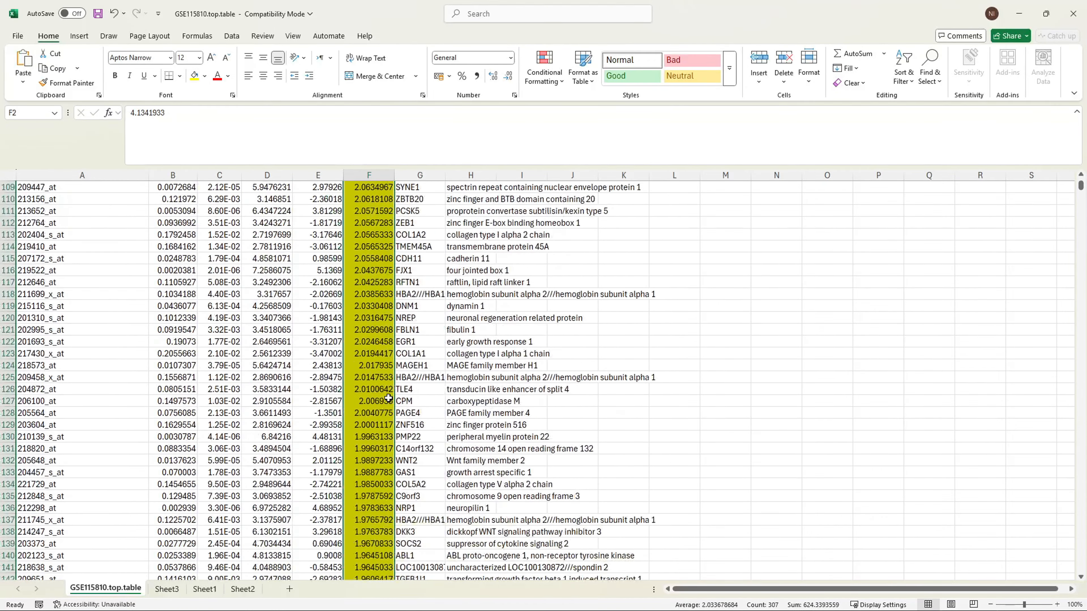
pyautogui.scroll(-20, 388, 398)
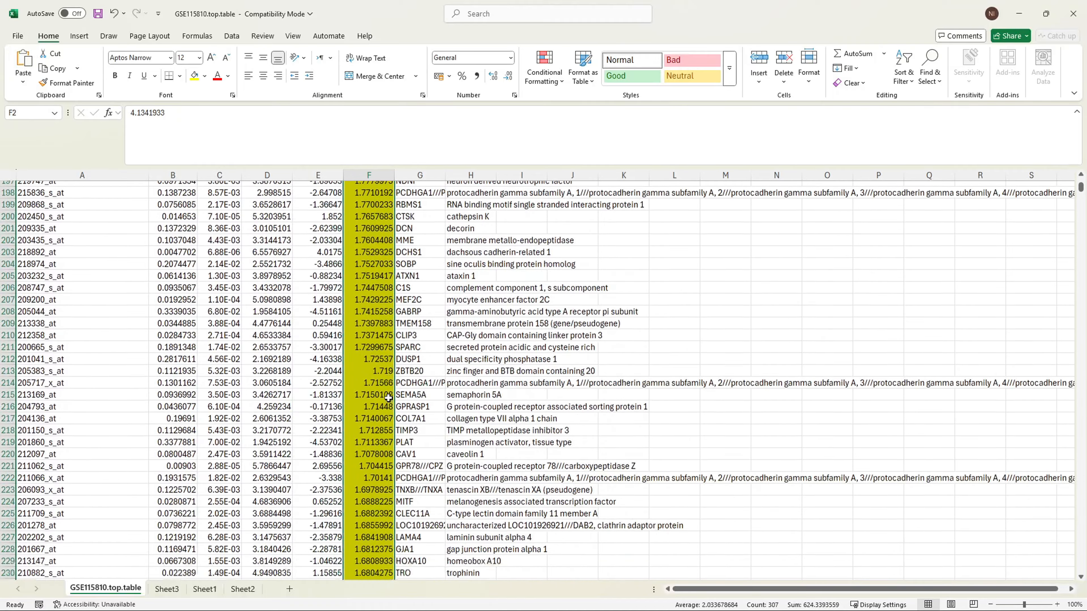
pyautogui.scroll(-9, 387, 398)
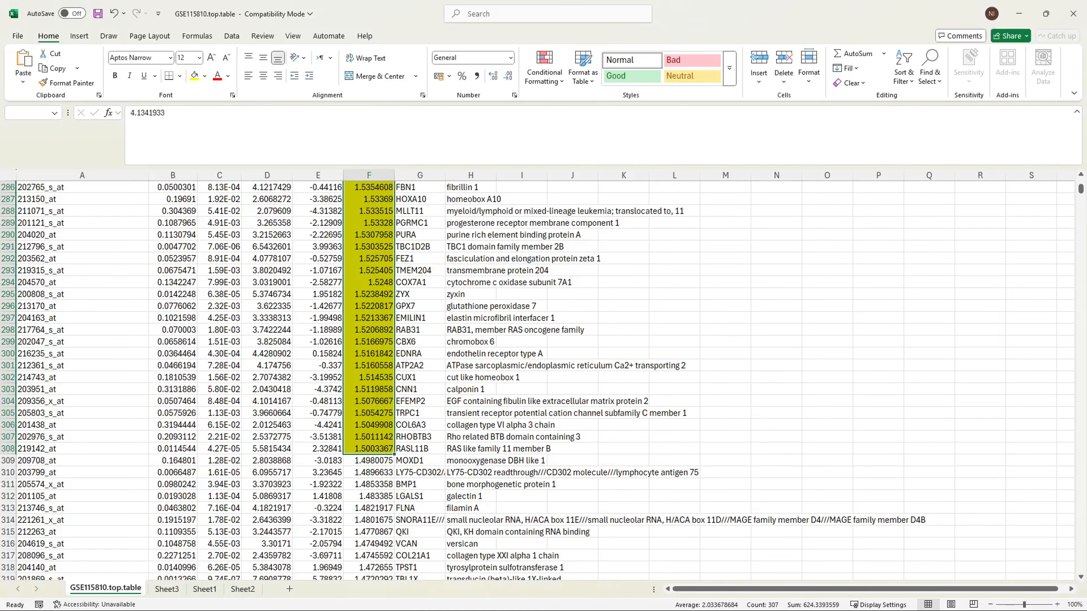
pyautogui.scroll(20, 454, 285)
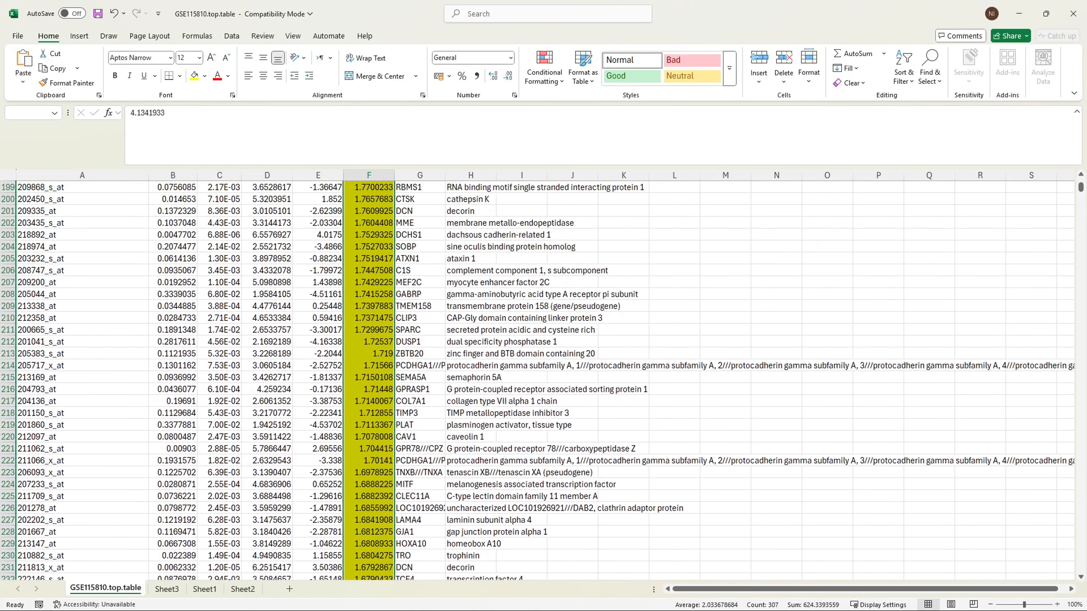
pyautogui.scroll(20, 509, 236)
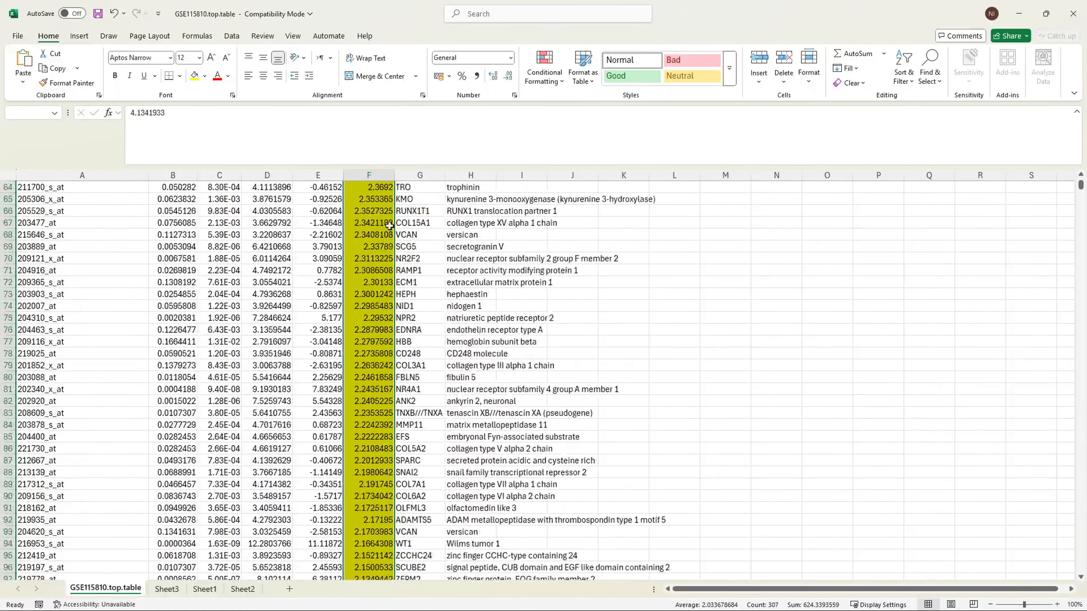
# Copy the headers and all rows with yellow logFC values, A1:H391, into a new sheet starting at A1.
pyautogui.scroll(11, 388, 221)
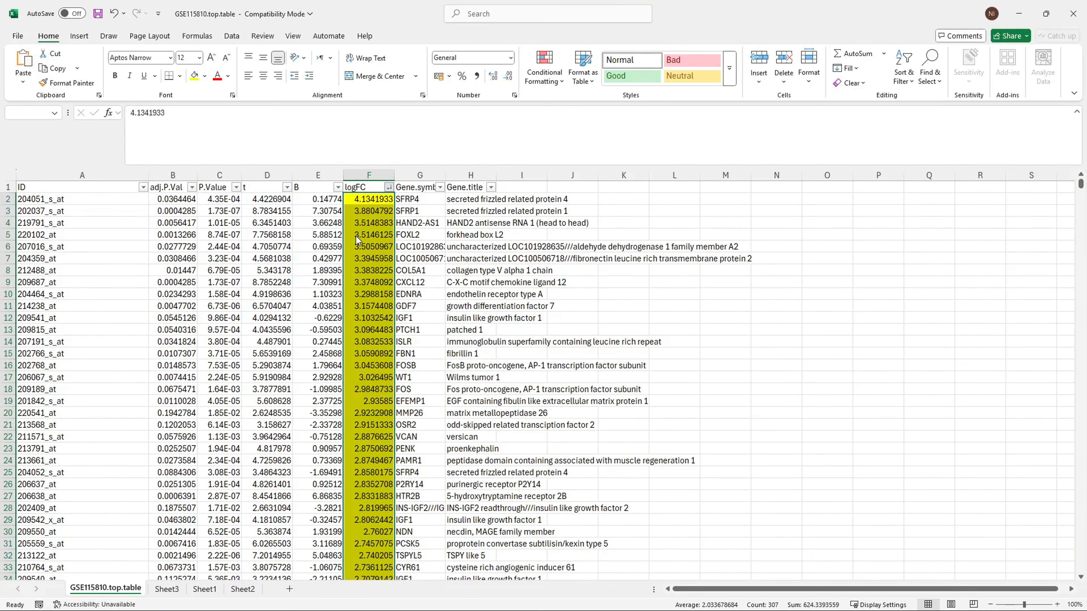
pyautogui.click(453, 258)
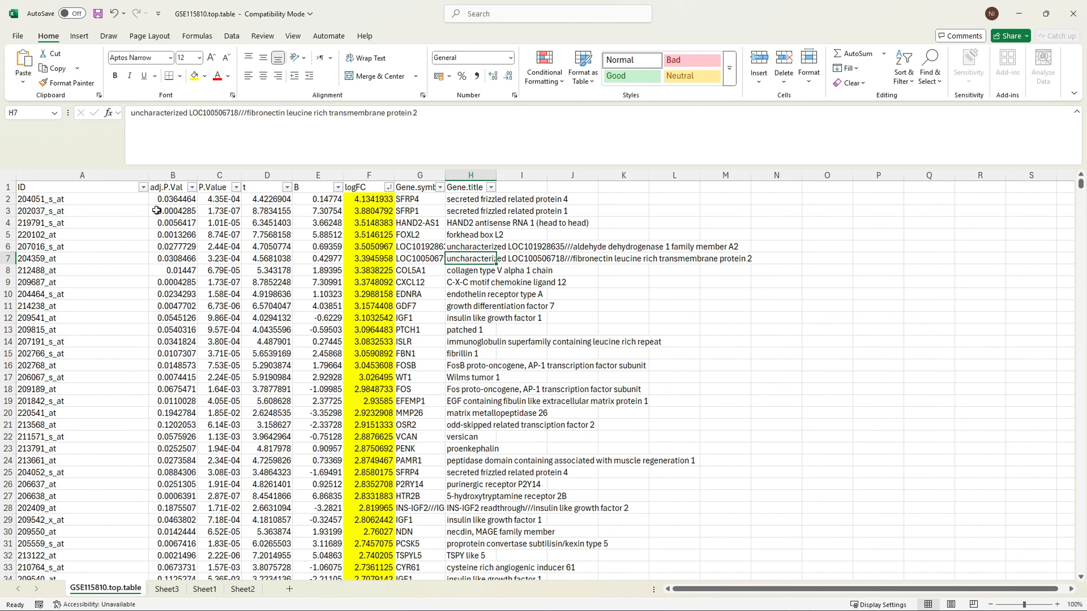
pyautogui.moveTo(37, 191); pyautogui.dragTo(484, 542)
pyautogui.scroll(-20, 484, 541)
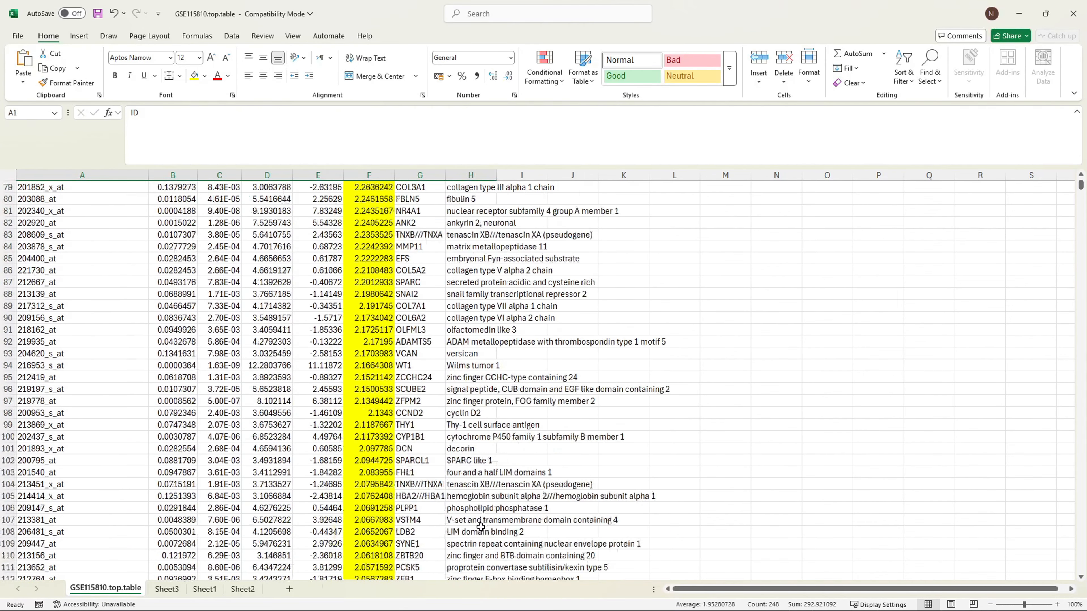
pyautogui.scroll(-20, 479, 526)
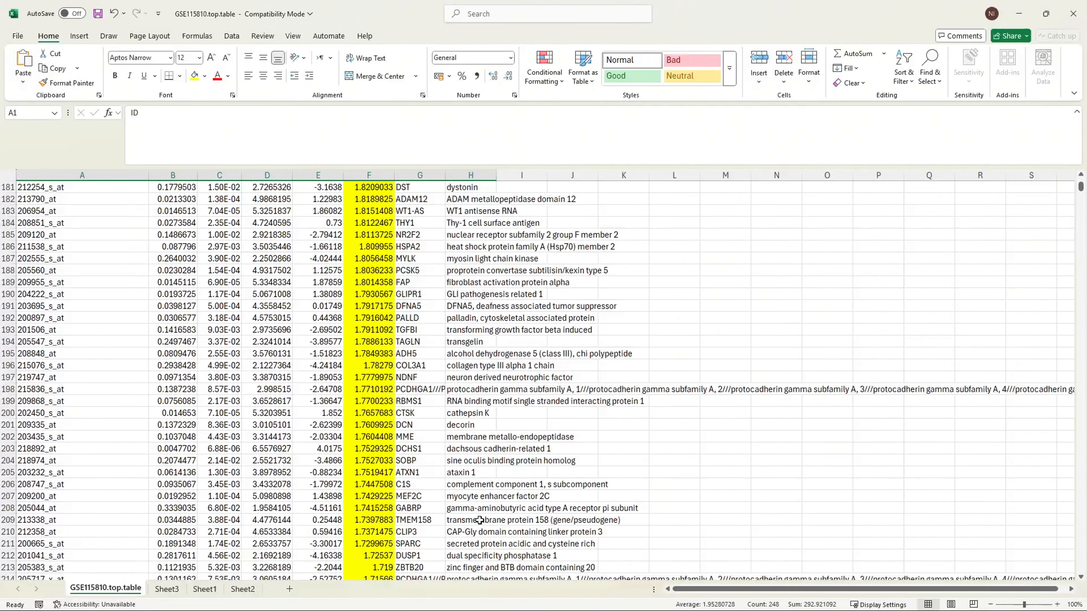
pyautogui.scroll(-20, 480, 520)
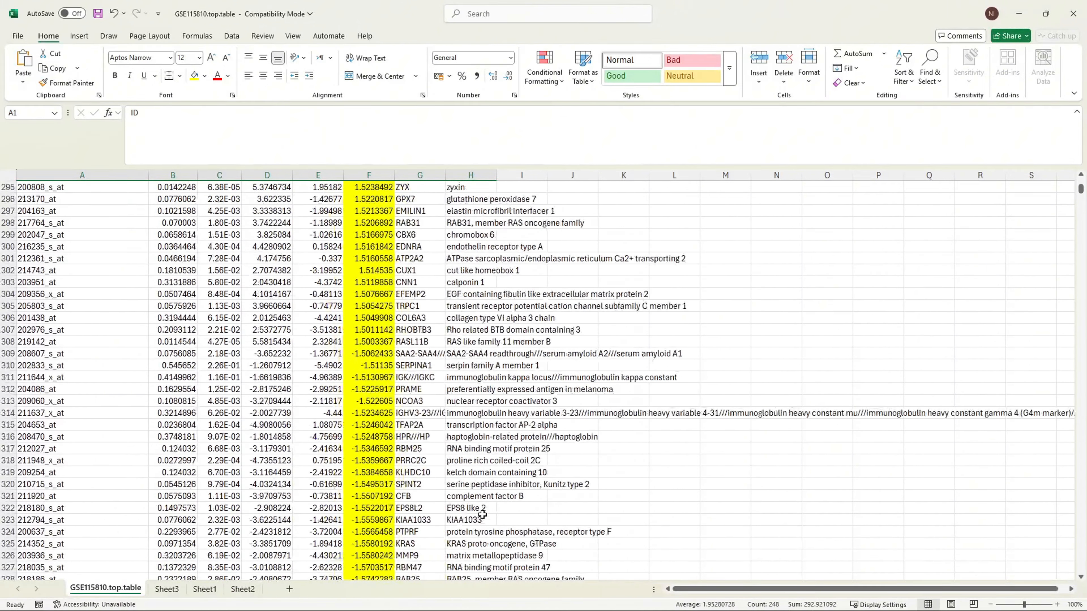
pyautogui.scroll(-20, 483, 514)
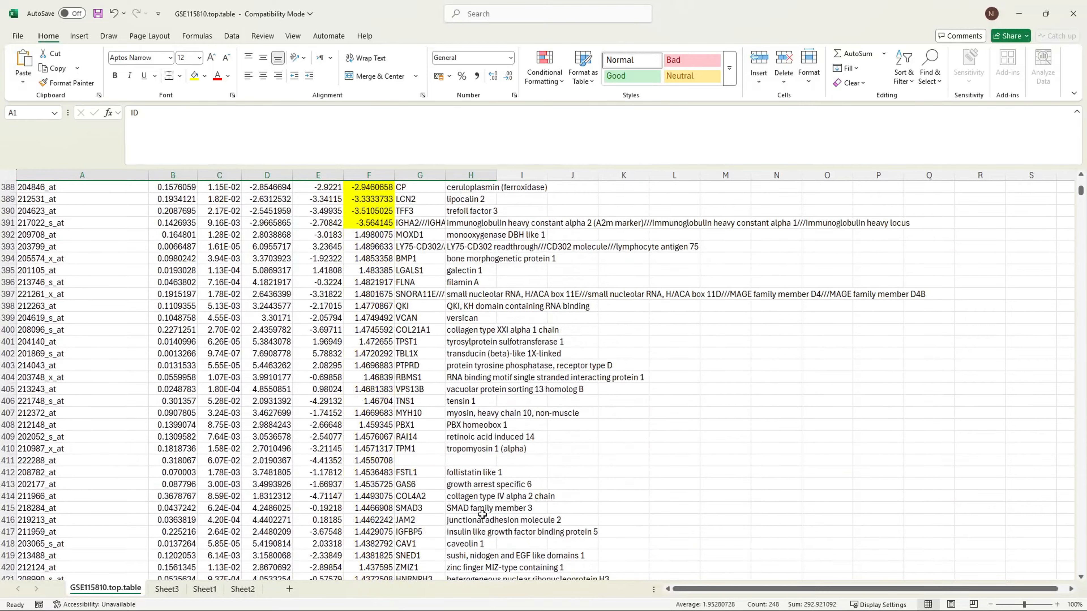
pyautogui.keyDown('shift'); pyautogui.click(465, 355); pyautogui.keyUp('shift')
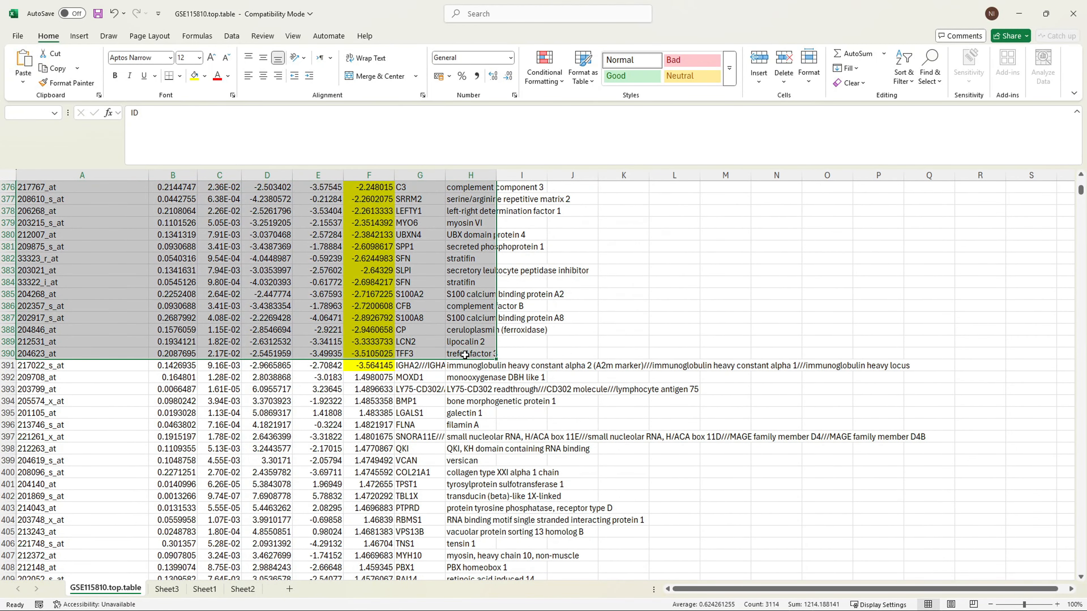
pyautogui.keyDown('shift'); pyautogui.click(474, 367); pyautogui.keyUp('shift')
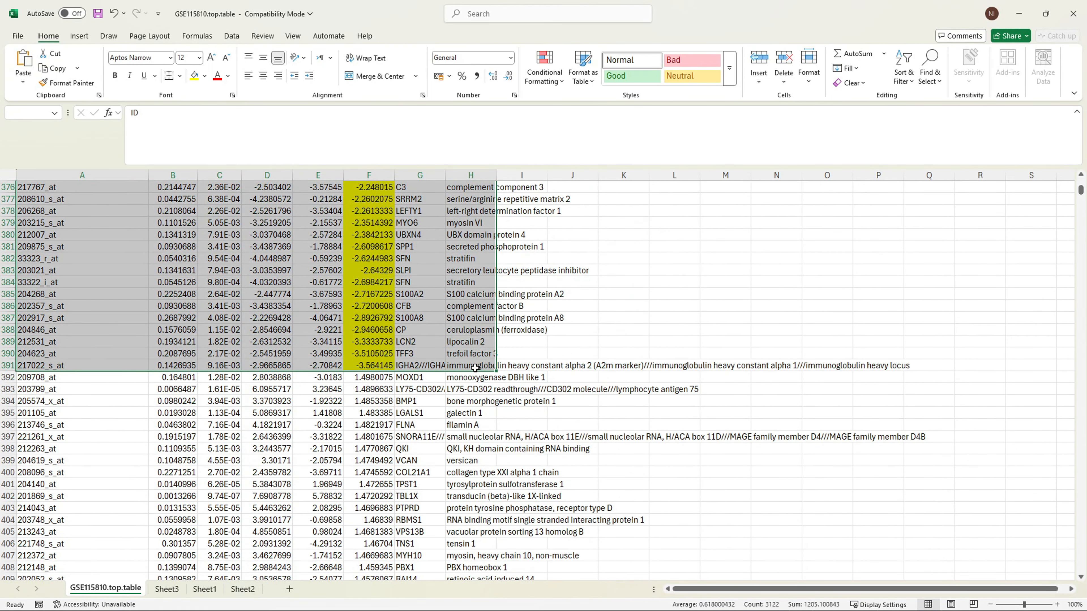
pyautogui.hotkey('ctrl', 'c')
pyautogui.click(289, 588)
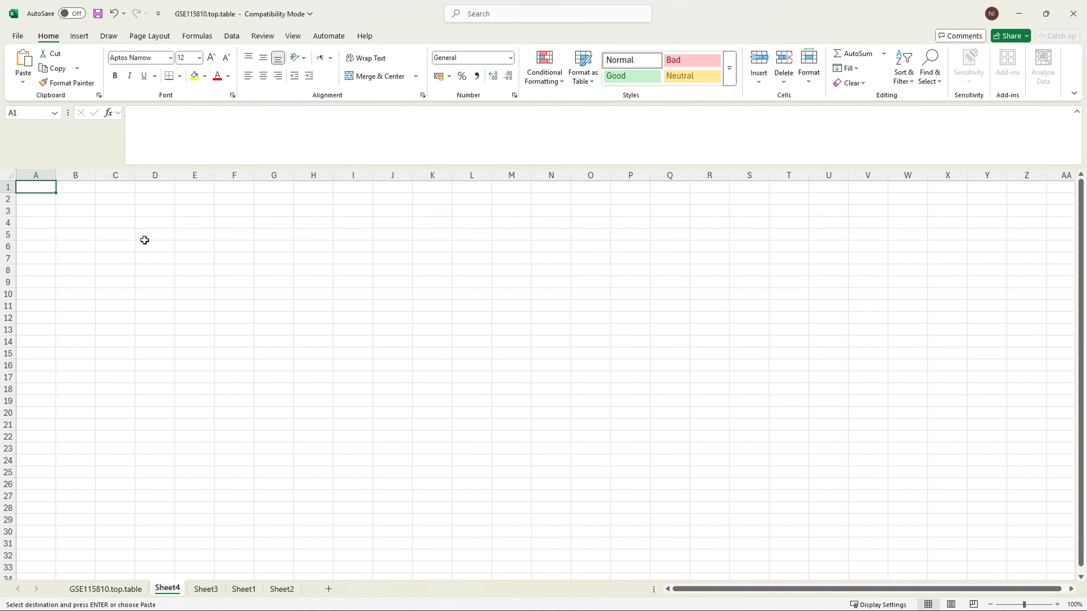
pyautogui.hotkey('ctrl', 'v')
pyautogui.click(128, 201)
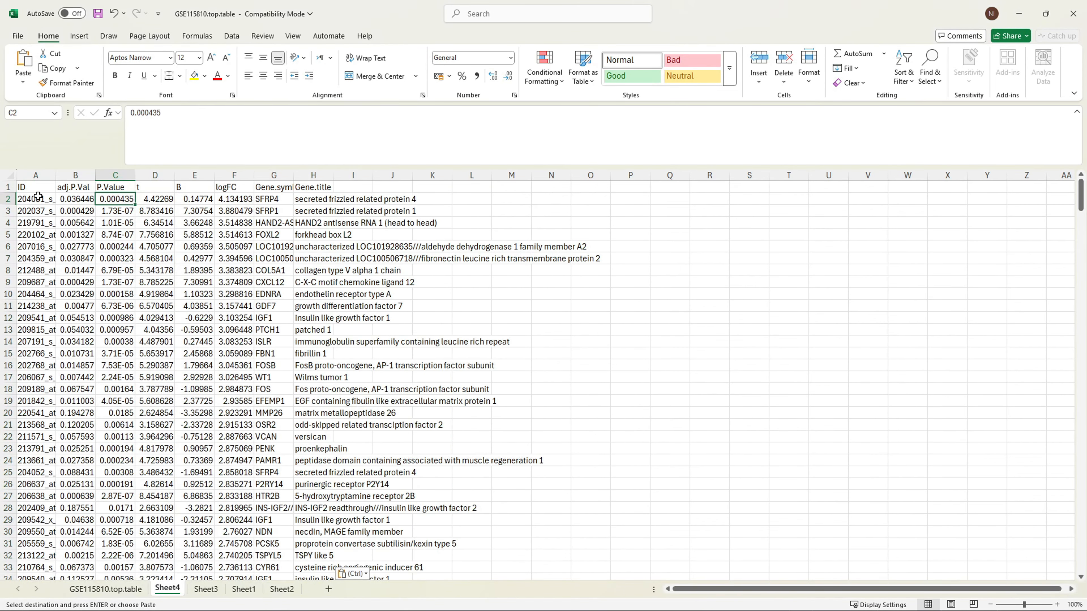
# Widen the P.Value column in Sheet4 to show the full decimals and add filters to the header row.
pyautogui.click(233, 175)
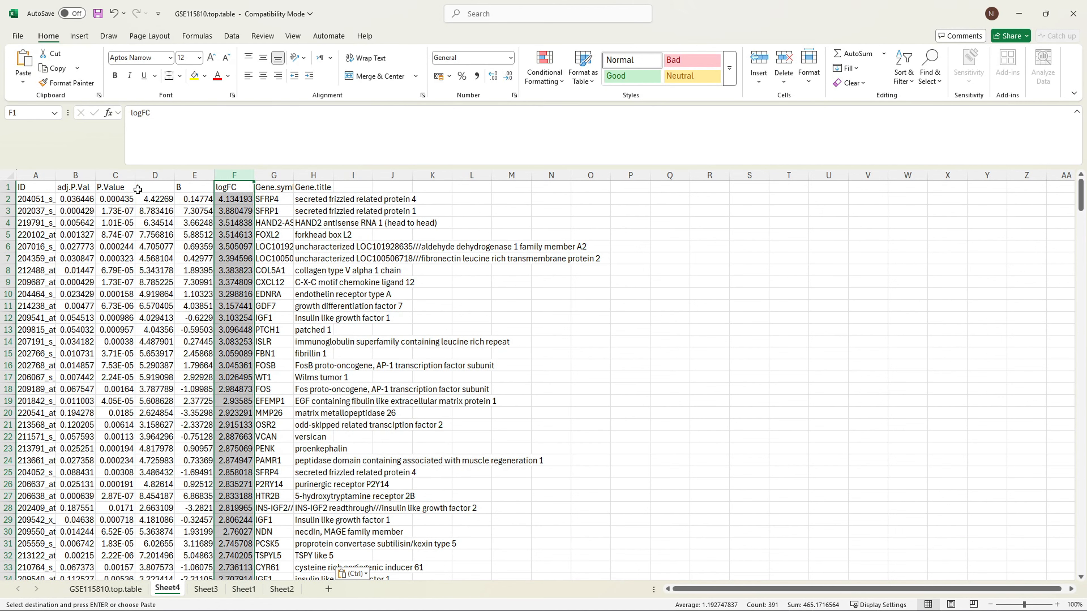
pyautogui.click(112, 175)
pyautogui.moveTo(135, 176); pyautogui.dragTo(173, 177)
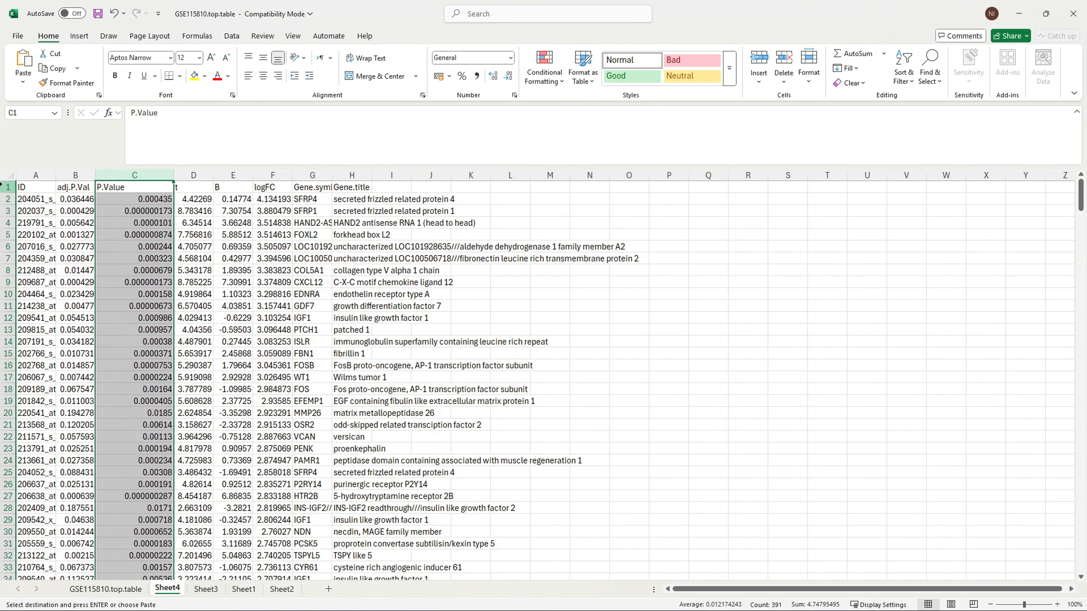
pyautogui.click(8, 187)
pyautogui.click(908, 151)
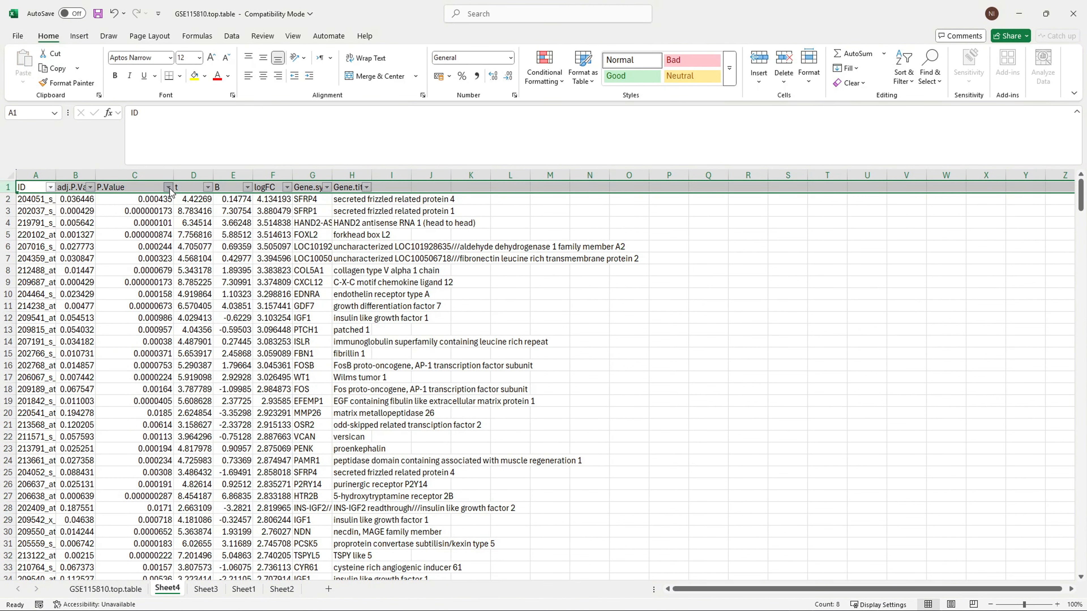
# Sort the Sheet4 table by P.Value from smallest to largest, then reverse it to largest to smallest.
pyautogui.click(152, 199)
pyautogui.click(169, 188)
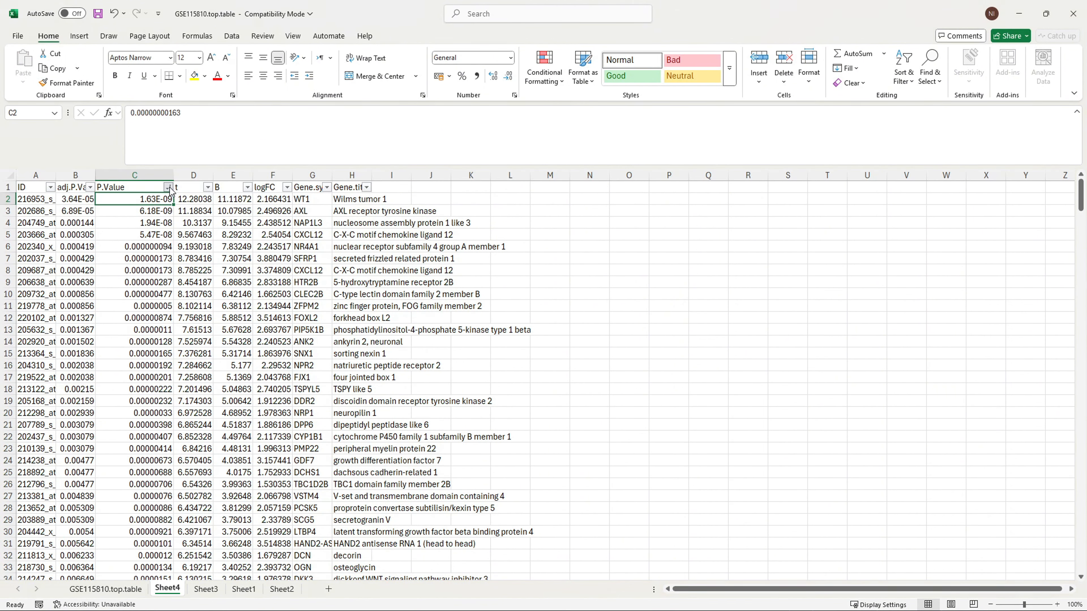
pyautogui.click(129, 210)
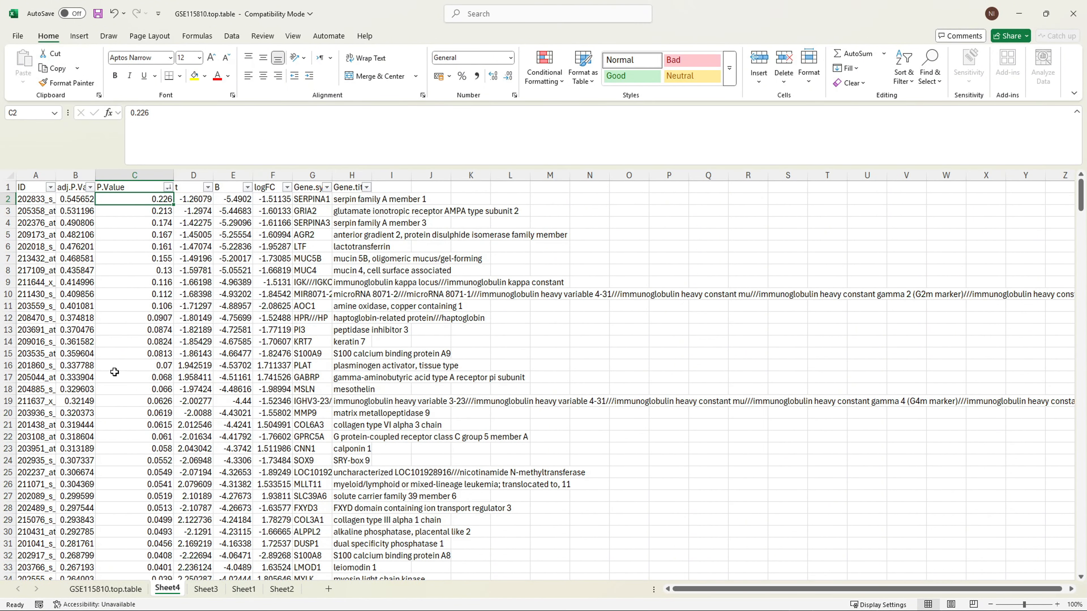
# Fill the P.Value cells above 0.05, C2:C28, with yellow.
pyautogui.moveTo(8, 359); pyautogui.dragTo(7, 308)
pyautogui.moveTo(14, 386); pyautogui.dragTo(14, 387)
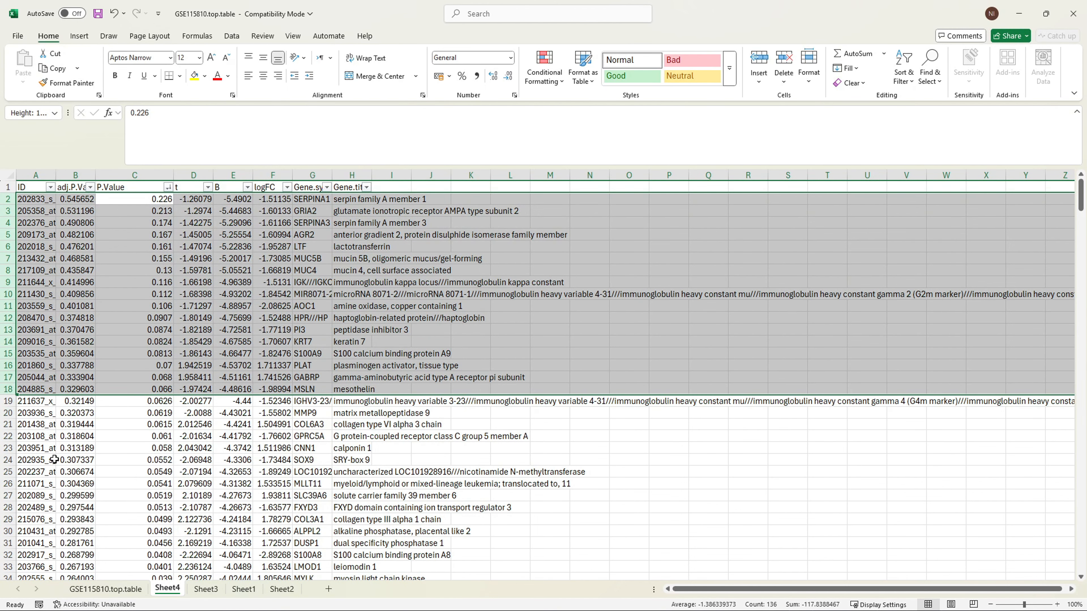
pyautogui.keyDown('shift'); pyautogui.click(8, 472); pyautogui.keyUp('shift')
pyautogui.keyDown('shift'); pyautogui.click(9, 508); pyautogui.keyUp('shift')
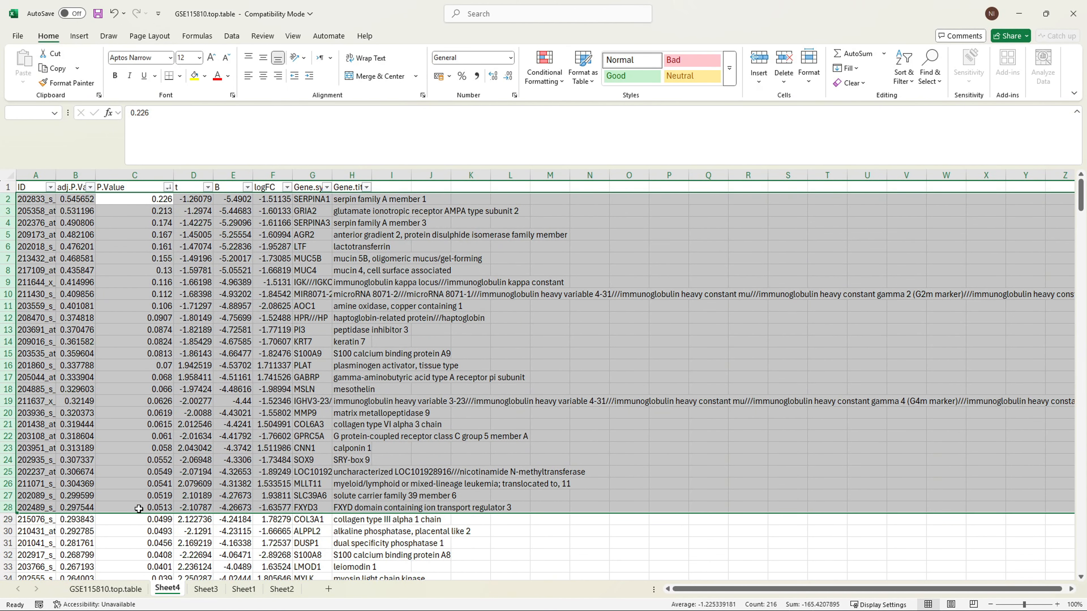
pyautogui.moveTo(156, 508); pyautogui.dragTo(167, 200)
pyautogui.click(194, 76)
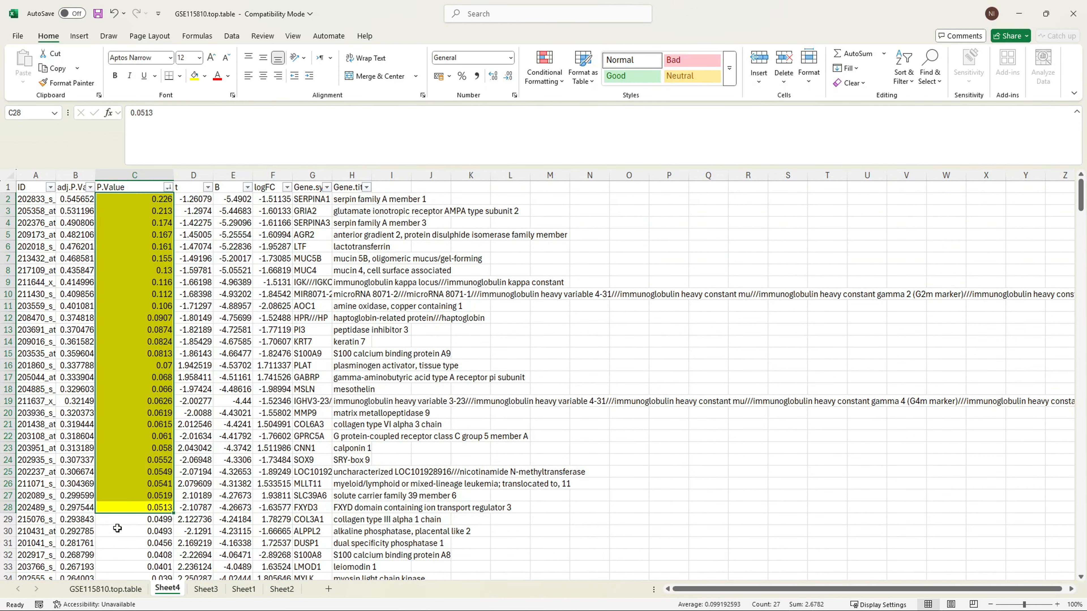
# Copy the rows with P.Value below 0.05, A29:H391, into a new sheet starting at A2.
pyautogui.moveTo(45, 519); pyautogui.dragTo(362, 555)
pyautogui.hotkey('ctrl', 'c')
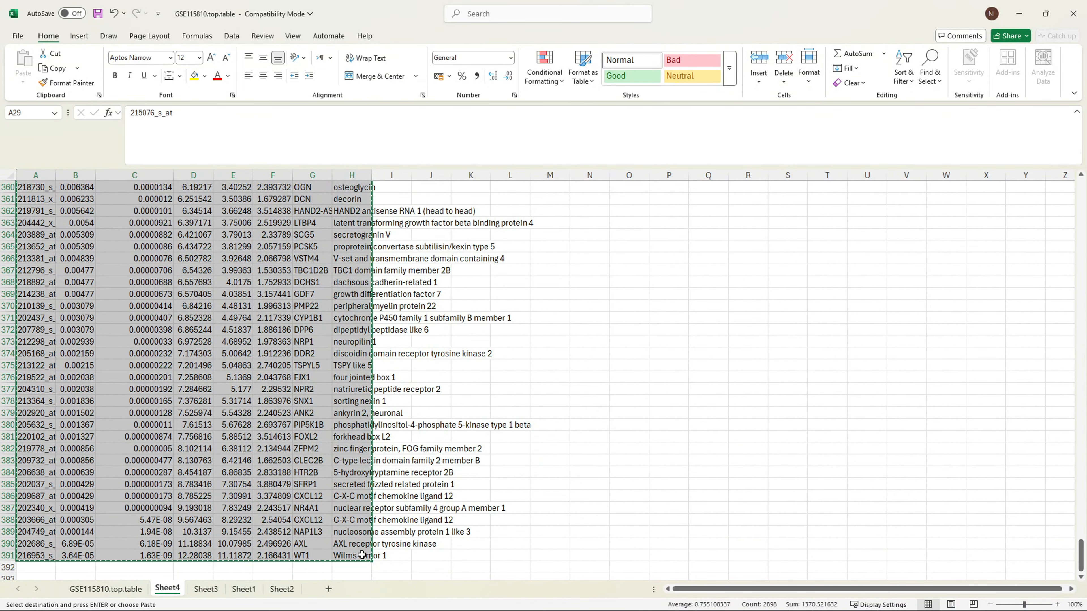
pyautogui.click(329, 589)
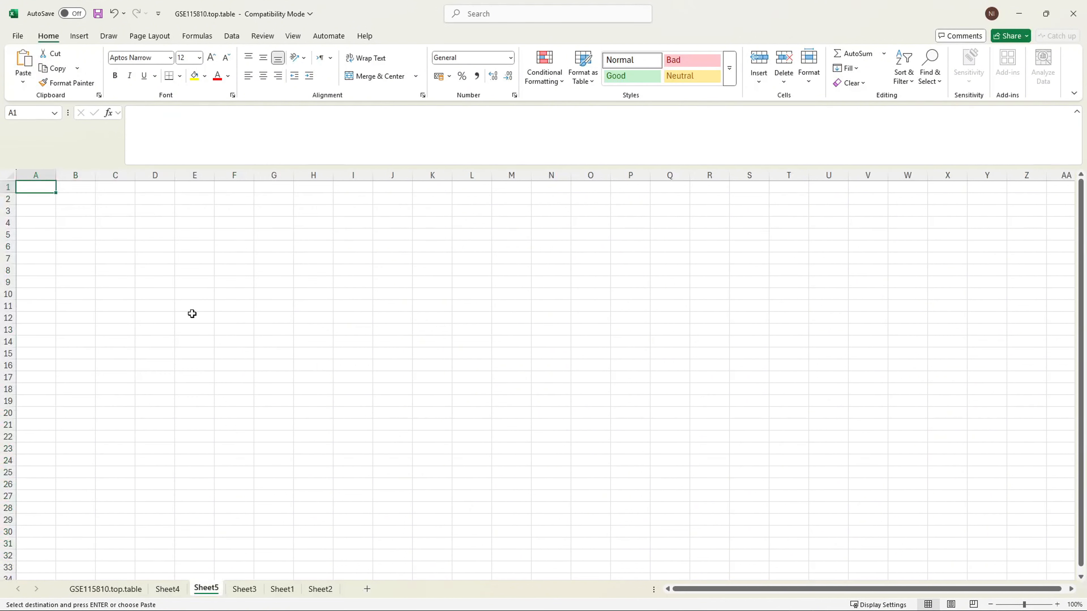
pyautogui.click(39, 200)
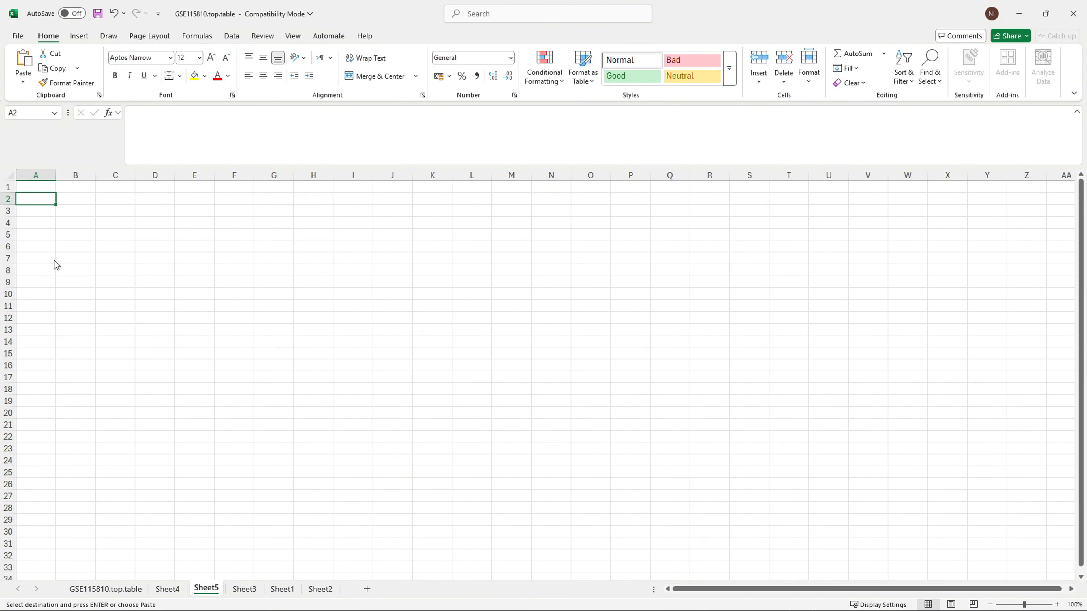
pyautogui.hotkey('ctrl', 'v')
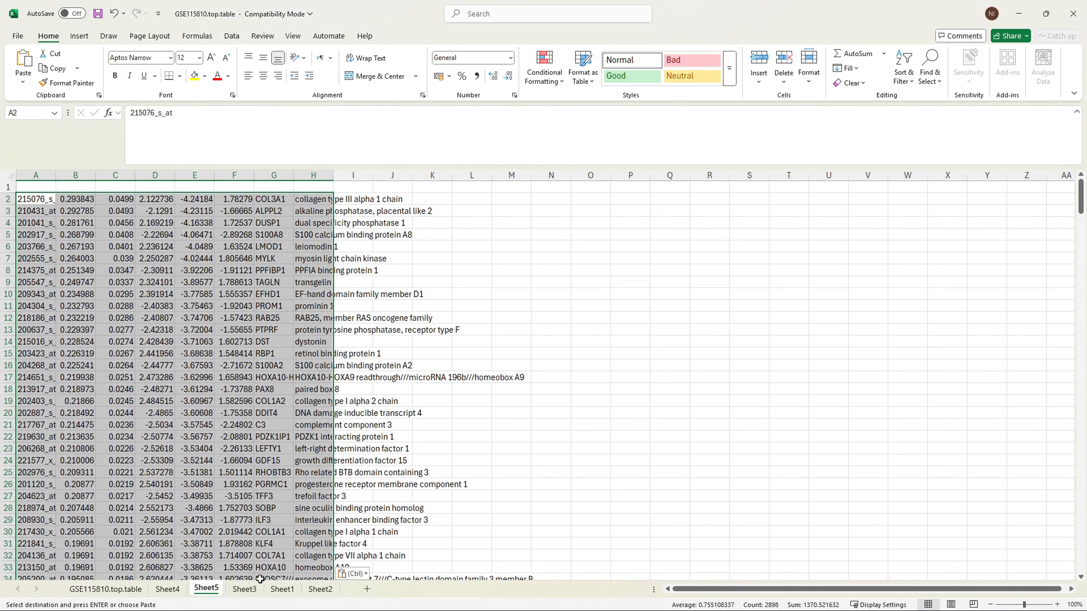
# Copy the header row from Sheet4 into row 1 of Sheet5.
pyautogui.click(167, 589)
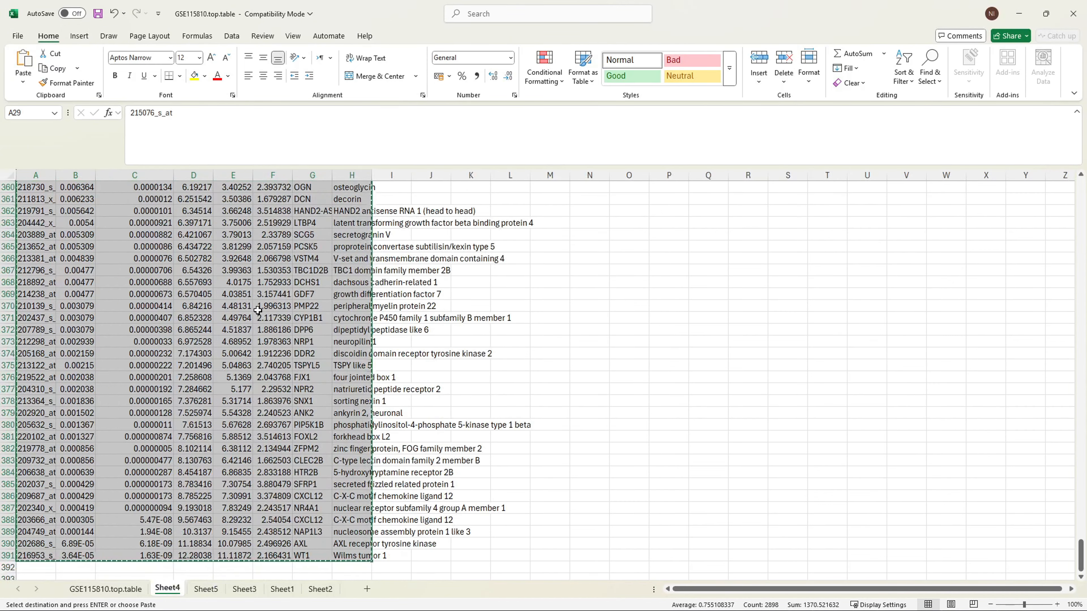
pyautogui.scroll(1, 1015, 331)
pyautogui.moveTo(1080, 535); pyautogui.dragTo(1080, 197)
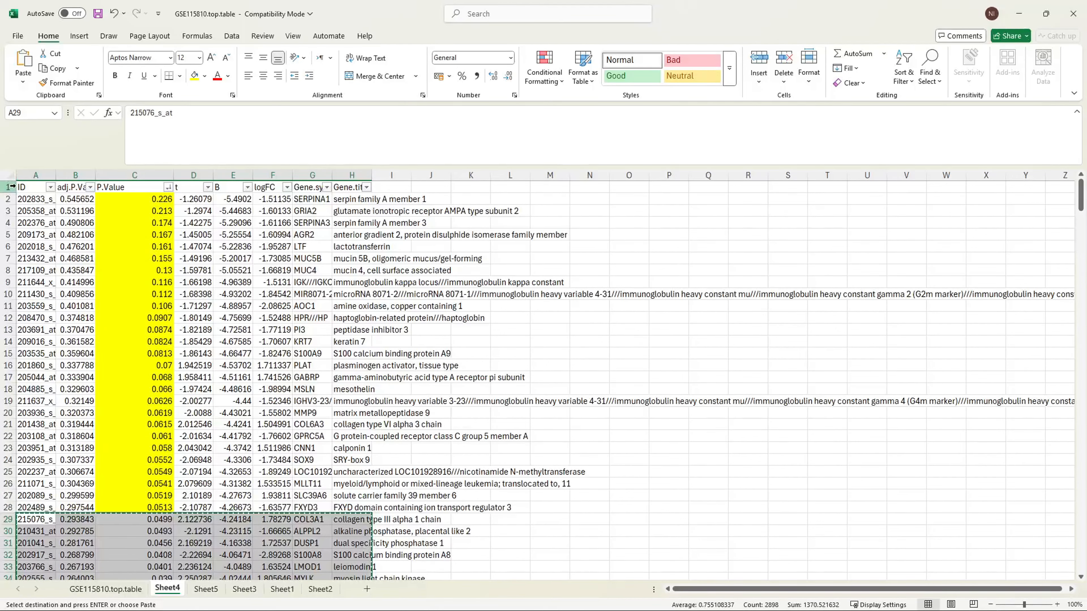
pyautogui.moveTo(7, 187); pyautogui.dragTo(29, 185)
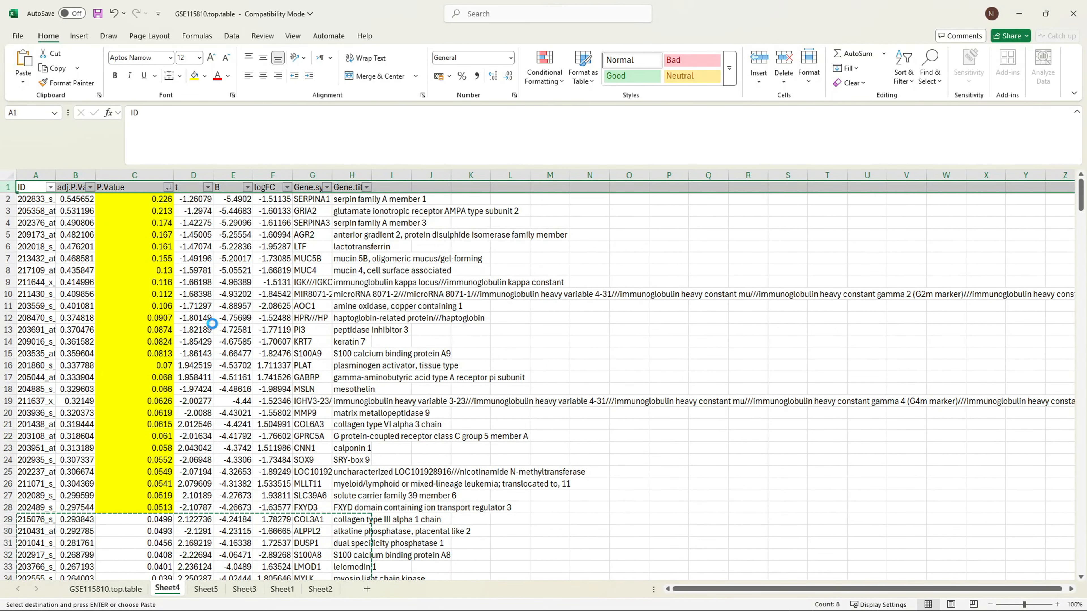
pyautogui.hotkey('ctrl', 'c')
pyautogui.click(320, 589)
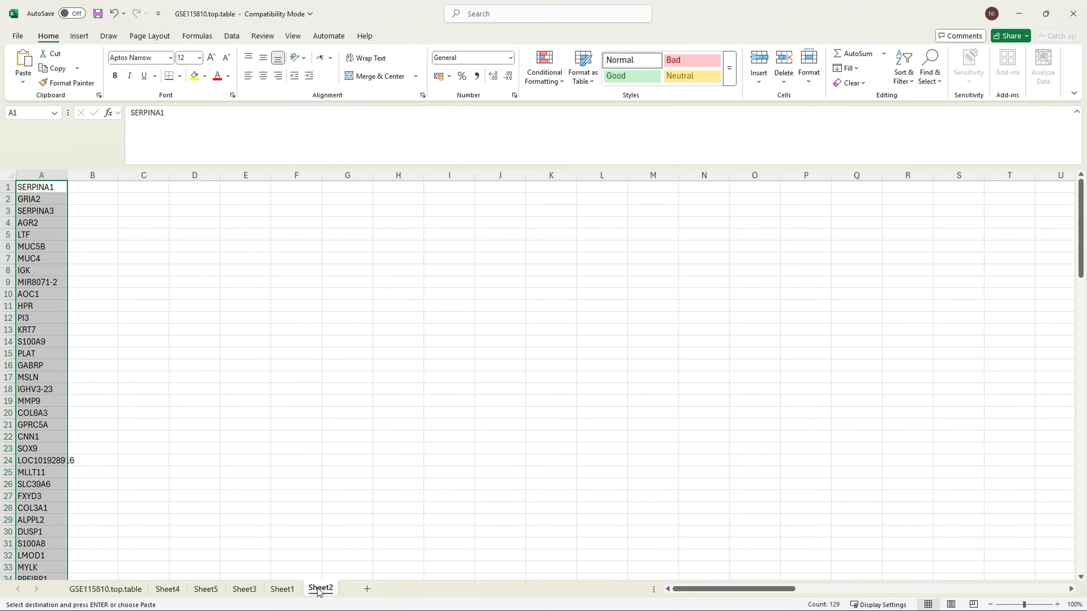
pyautogui.click(282, 589)
pyautogui.click(244, 590)
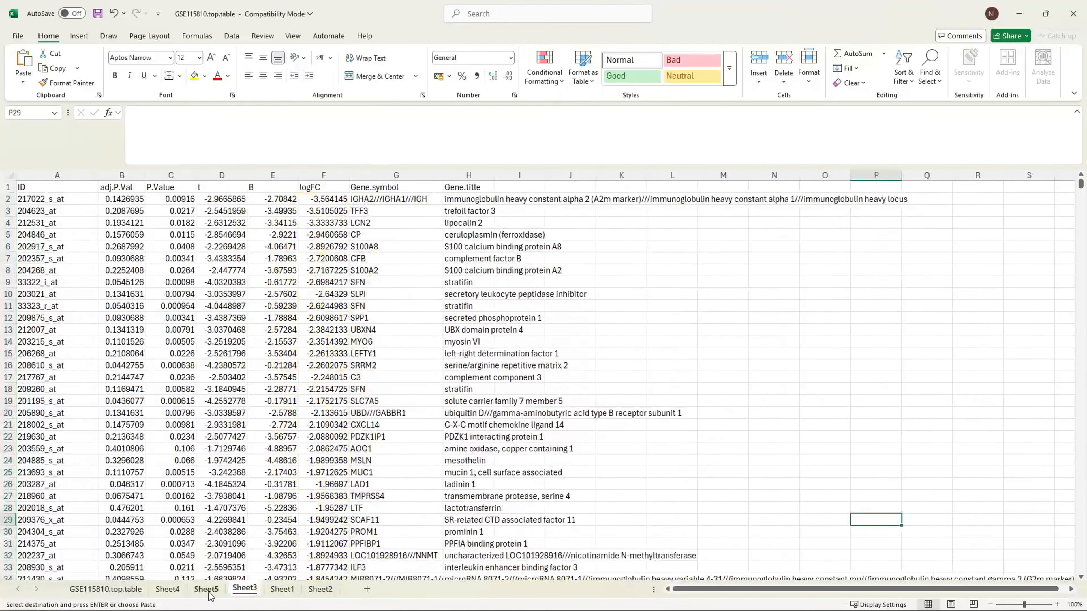
pyautogui.click(206, 590)
pyautogui.click(43, 185)
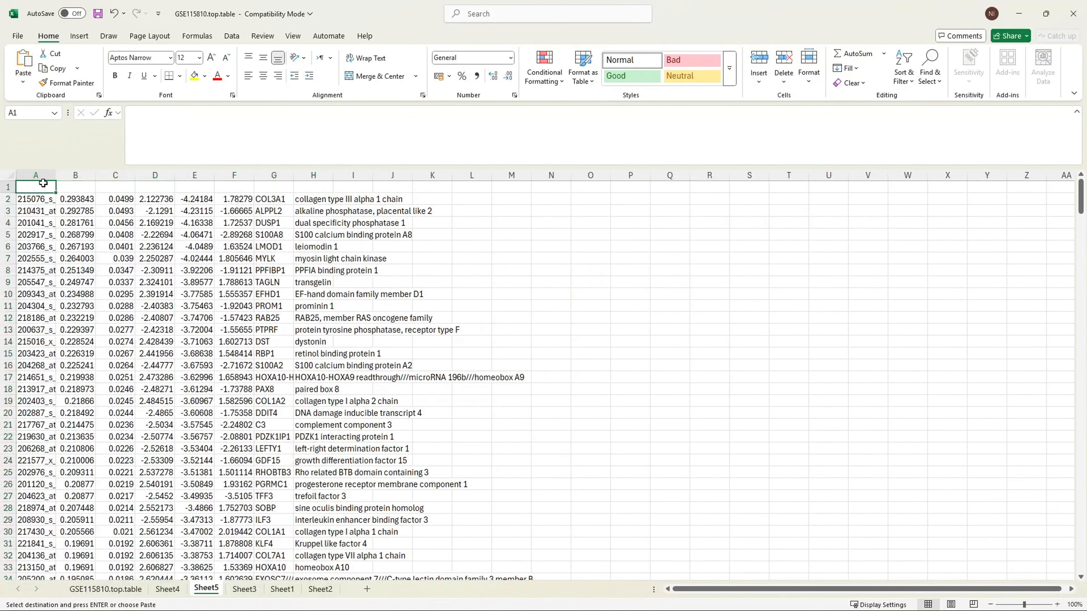
pyautogui.hotkey('ctrl', 'v')
pyautogui.click(403, 222)
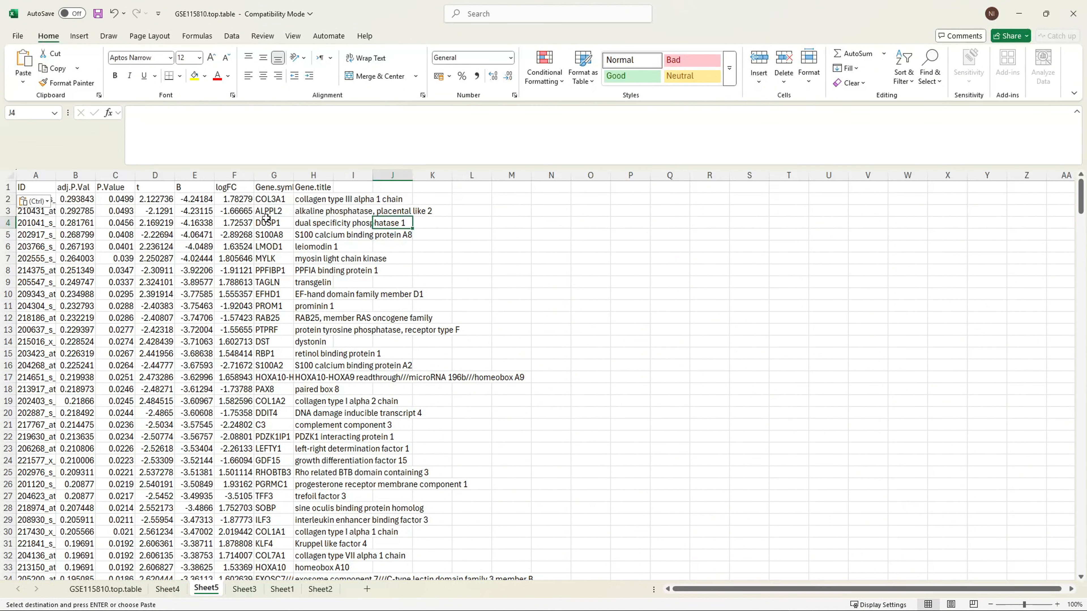
# Copy the gene symbols G2:G364 from Sheet5 and paste them into a new sheet starting at A1.
pyautogui.click(7, 187)
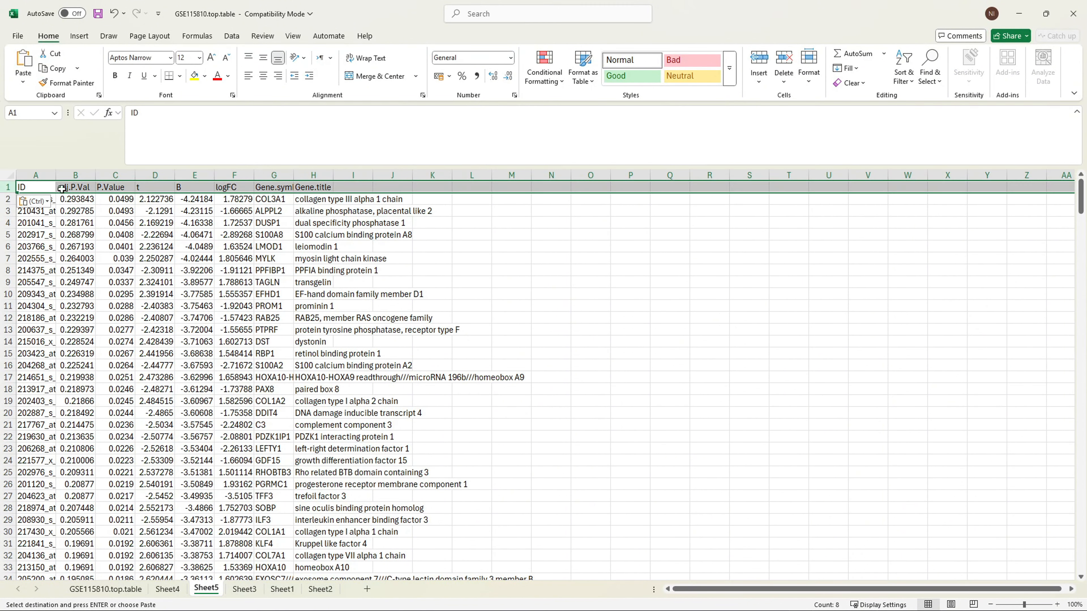
pyautogui.click(267, 198)
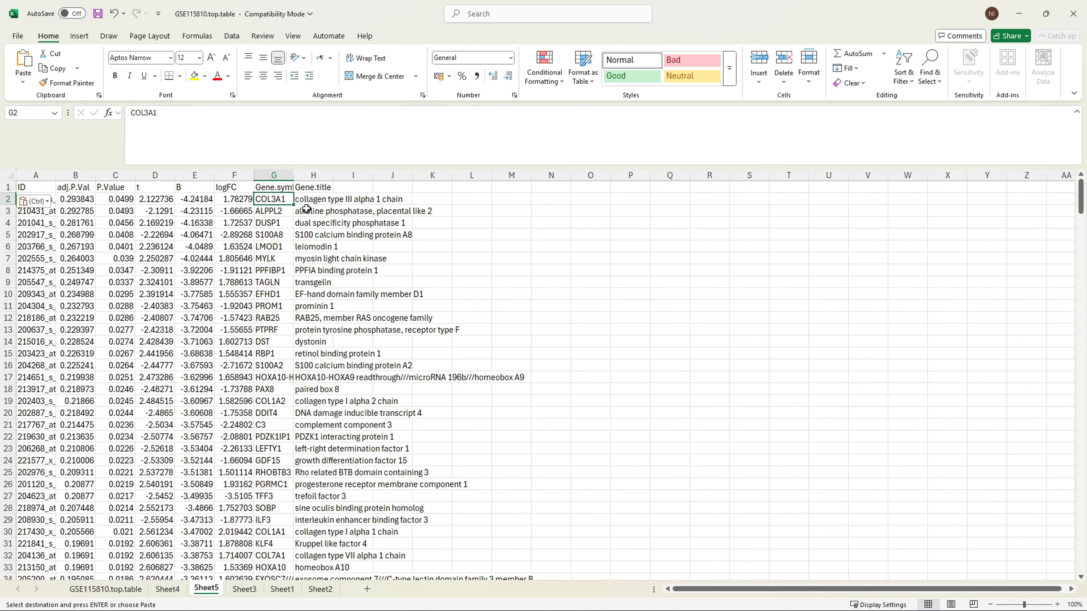
pyautogui.hotkey('ctrl', 'shift', 'Down')
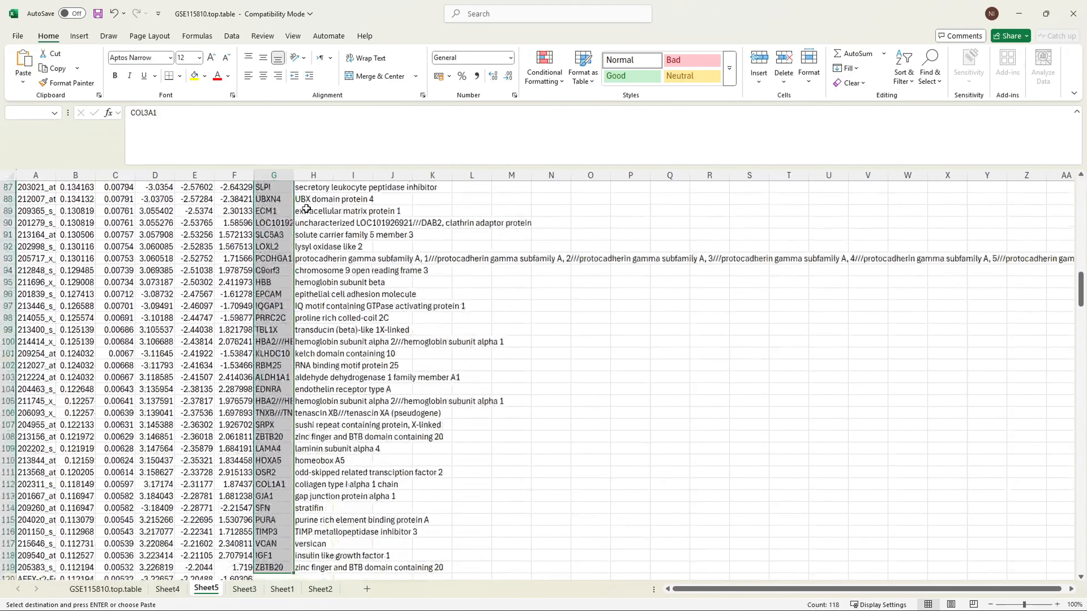
pyautogui.scroll(-4, 307, 209)
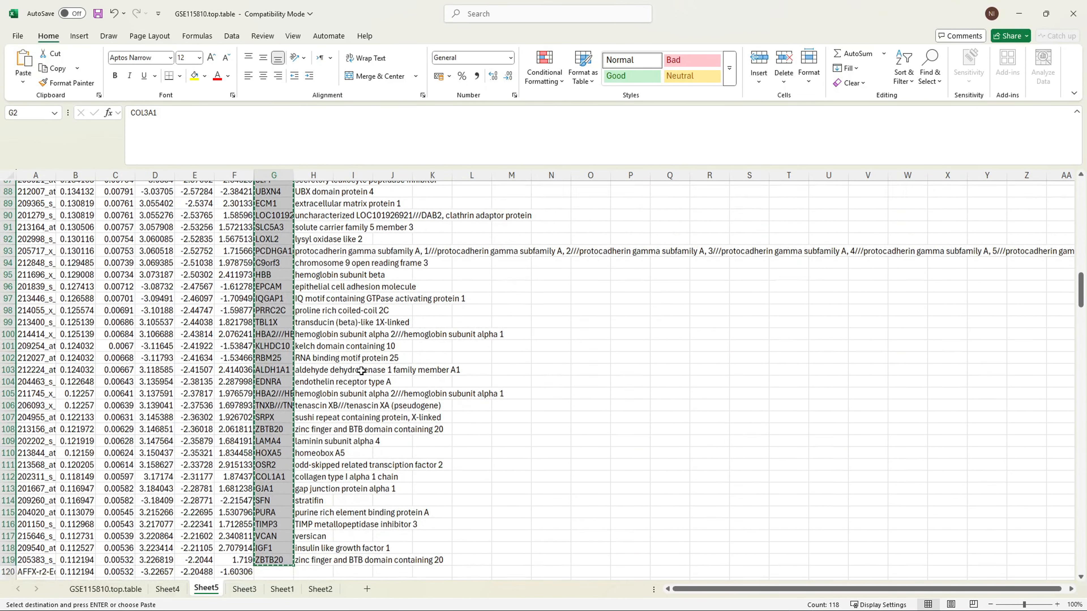
pyautogui.scroll(-20, 344, 390)
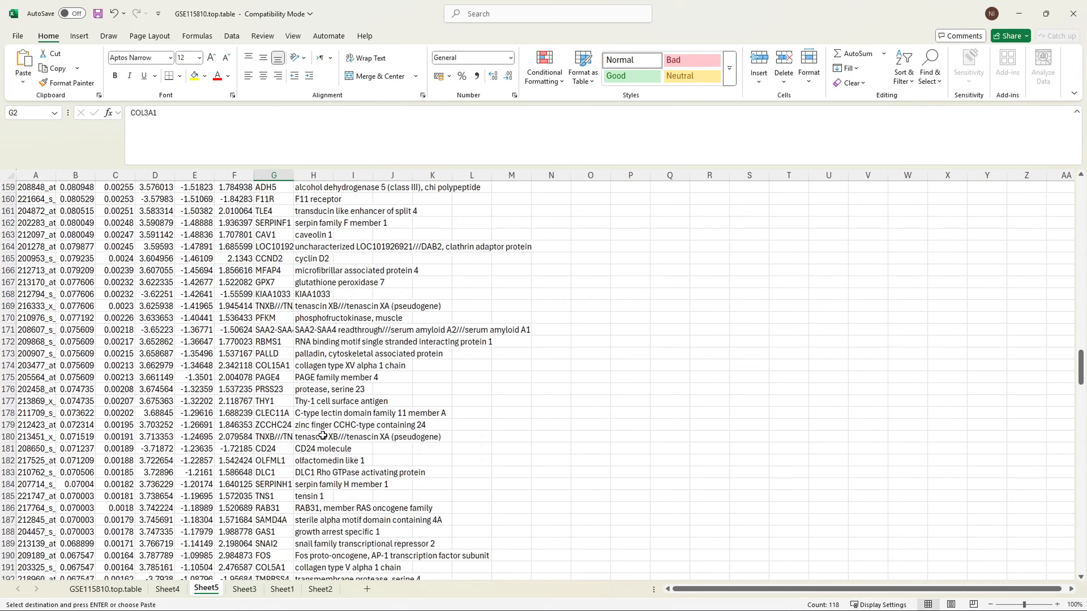
pyautogui.moveTo(1081, 398); pyautogui.dragTo(1081, 553)
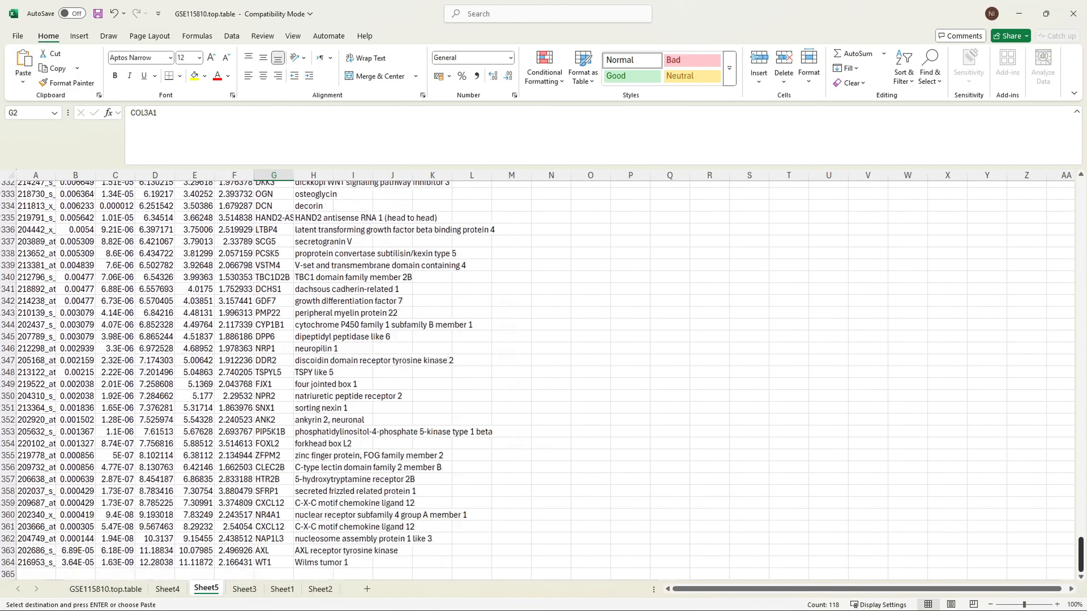
pyautogui.keyDown('shift'); pyautogui.click(274, 564); pyautogui.keyUp('shift')
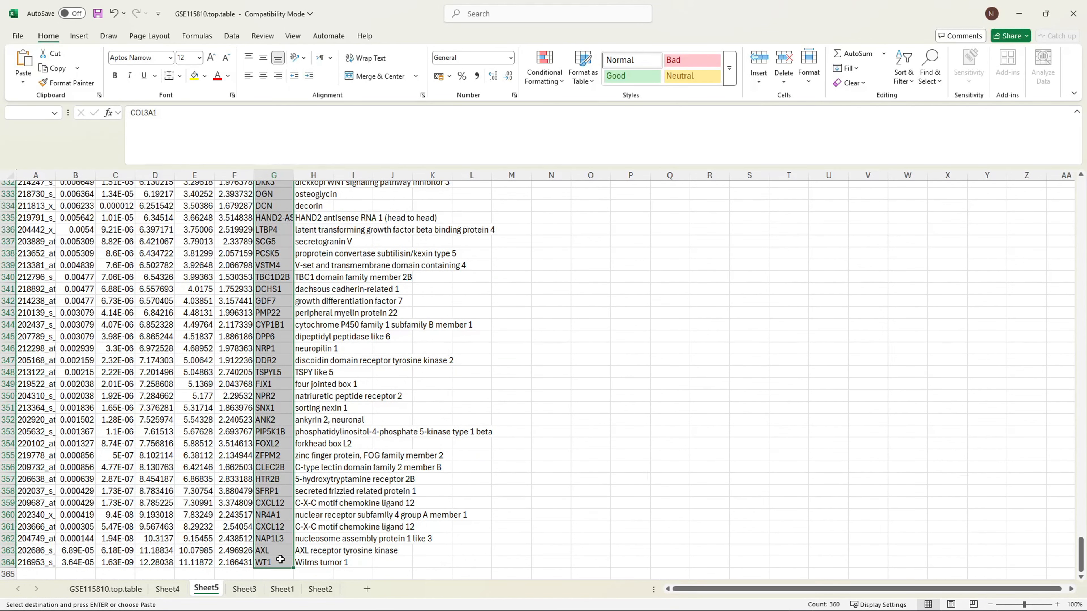
pyautogui.click(367, 589)
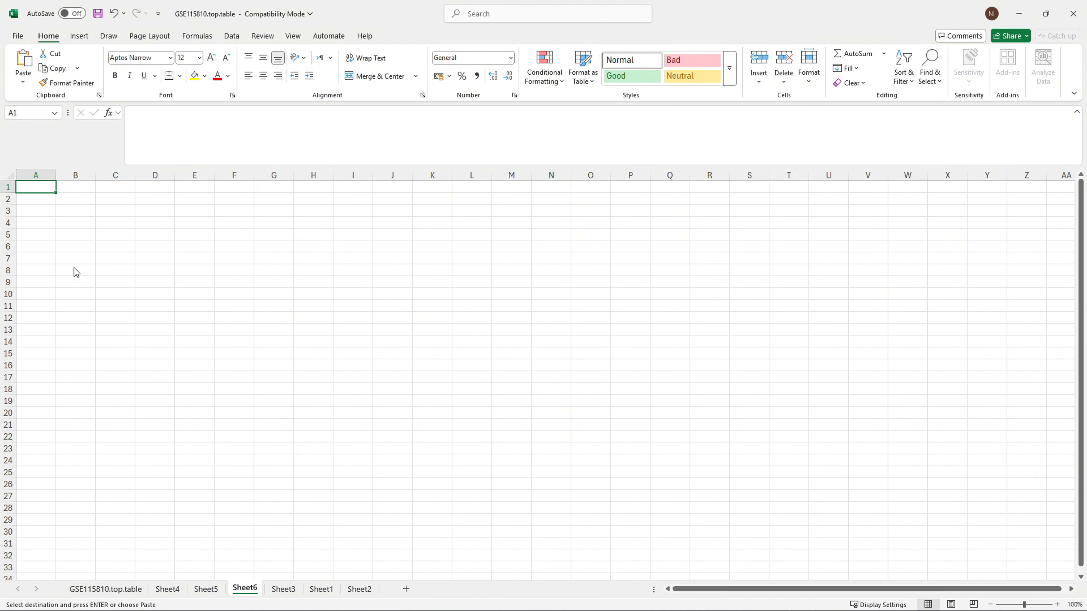
pyautogui.hotkey('ctrl', 'v')
# Switch to GEO2R in the browser and plot the expression profile graph for probe ID 204521_at.
pyautogui.hotkey('alt', 'Tab')
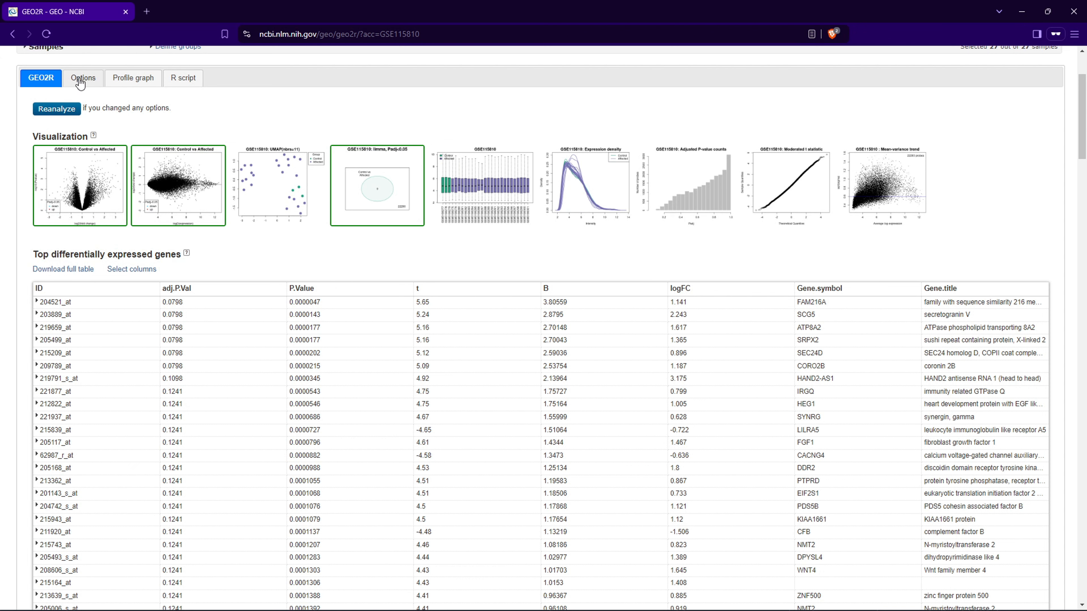
pyautogui.moveTo(94, 306); pyautogui.dragTo(40, 311)
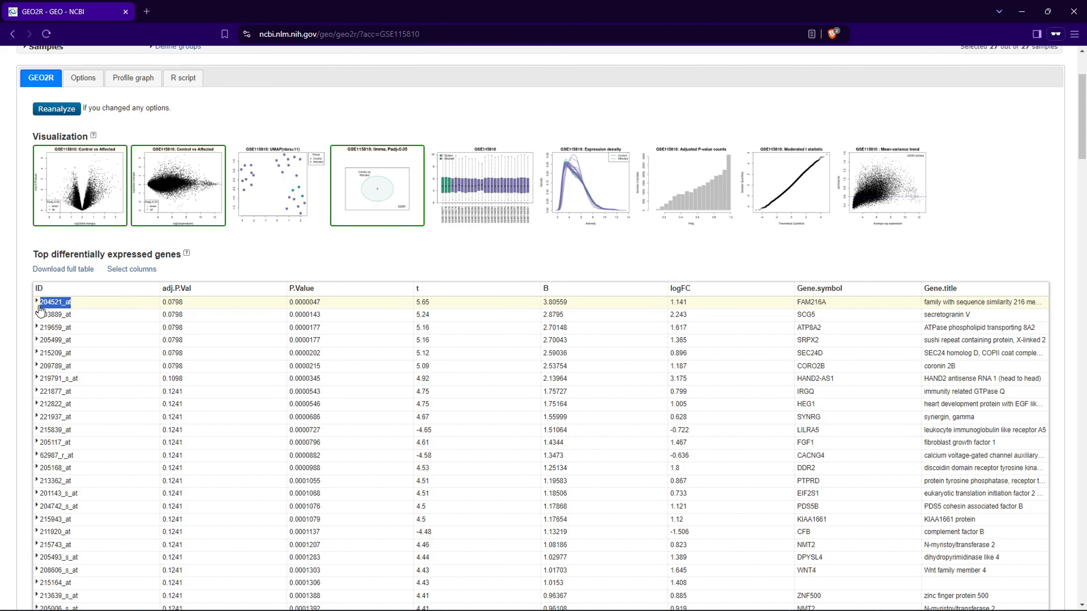
pyautogui.click(61, 303)
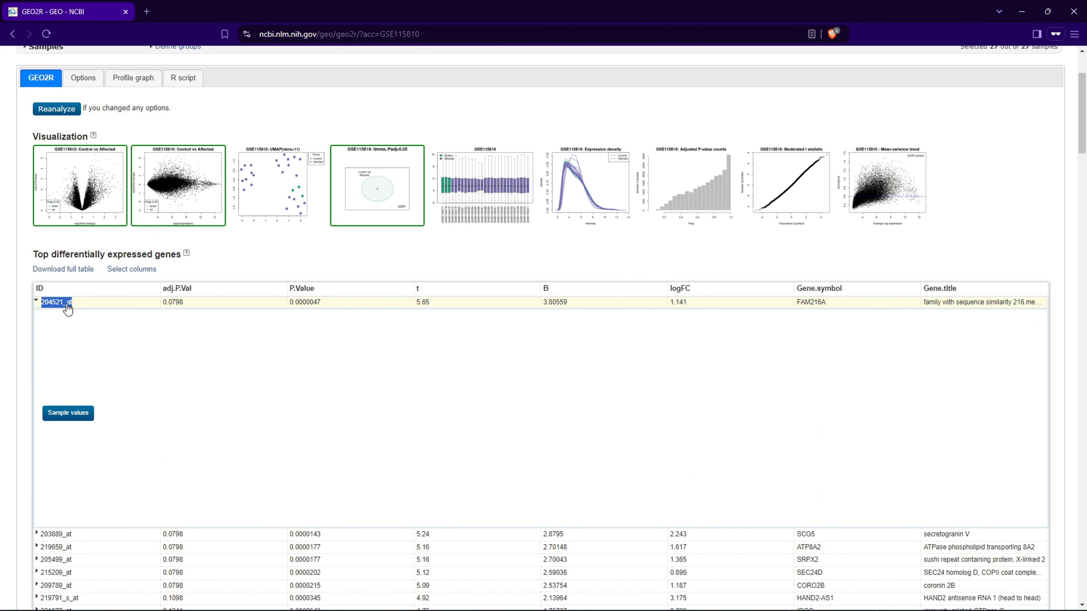
pyautogui.click(88, 81)
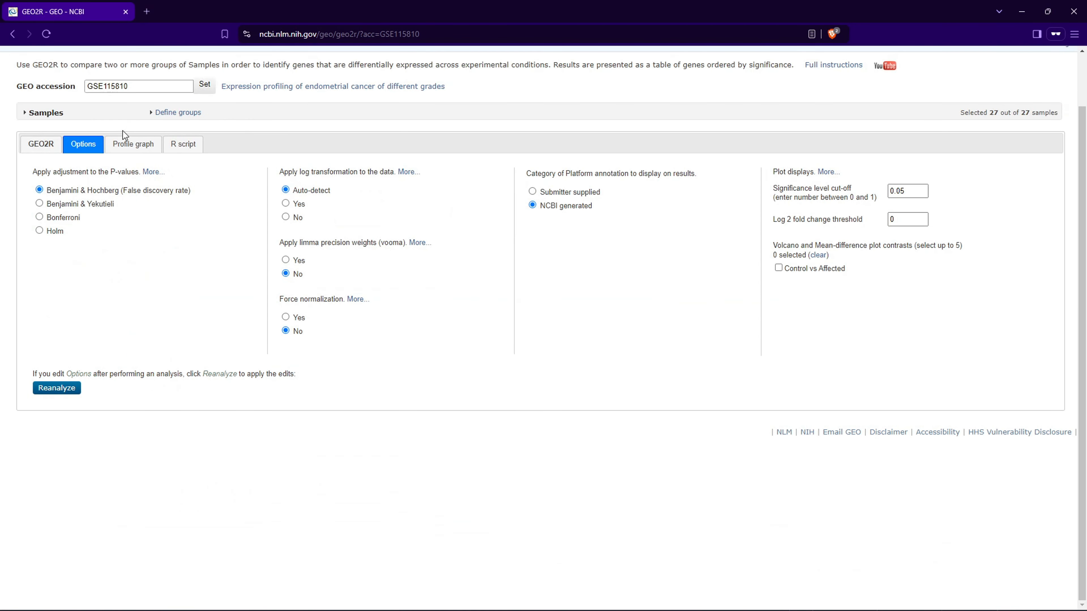
pyautogui.click(127, 153)
pyautogui.click(116, 168)
pyautogui.hotkey('ctrl', 'v')
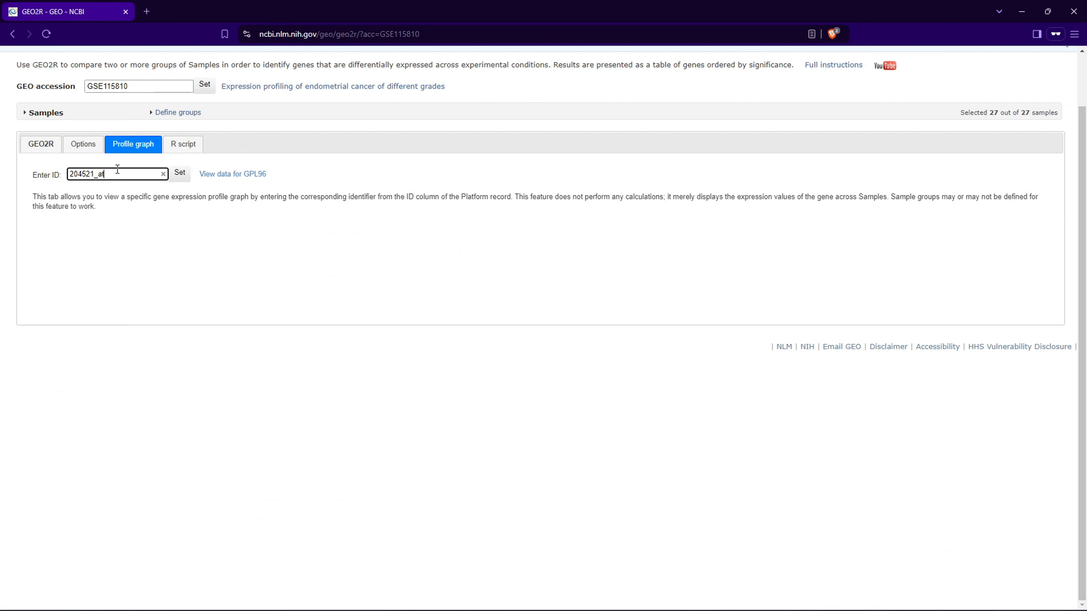
pyautogui.click(180, 177)
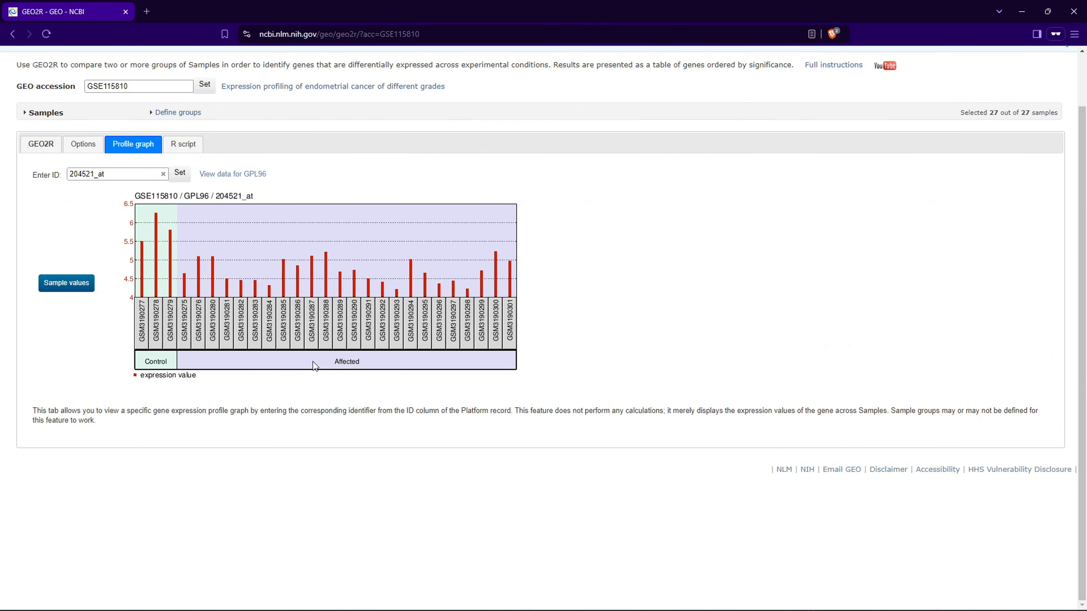
# Examine the per-sample expression values for ID 204521_at beside its profile graph, and close the values list.
pyautogui.click(72, 285)
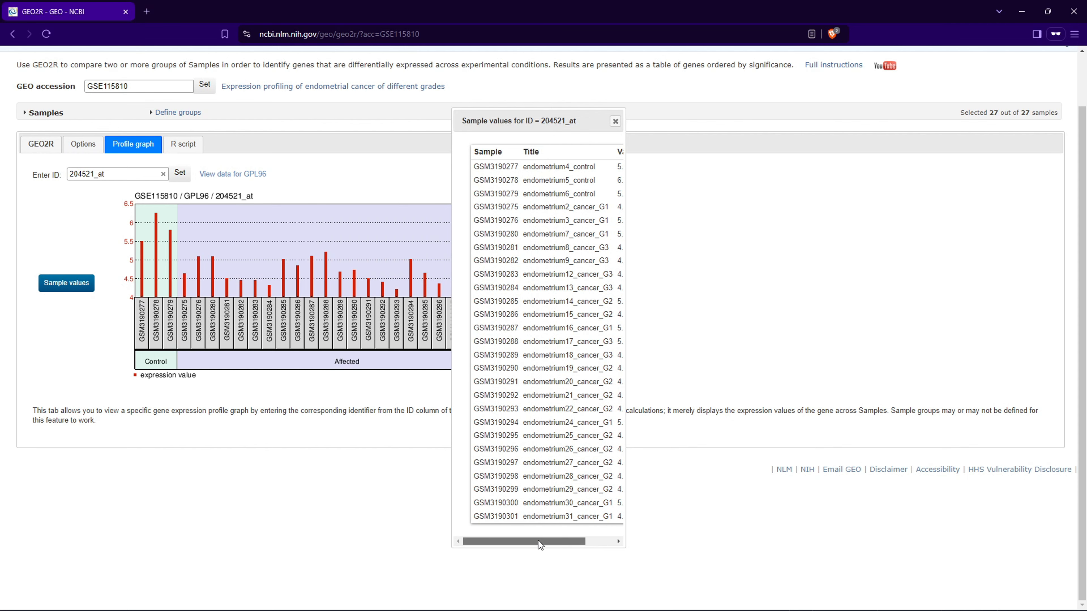
pyautogui.moveTo(547, 541); pyautogui.dragTo(561, 542)
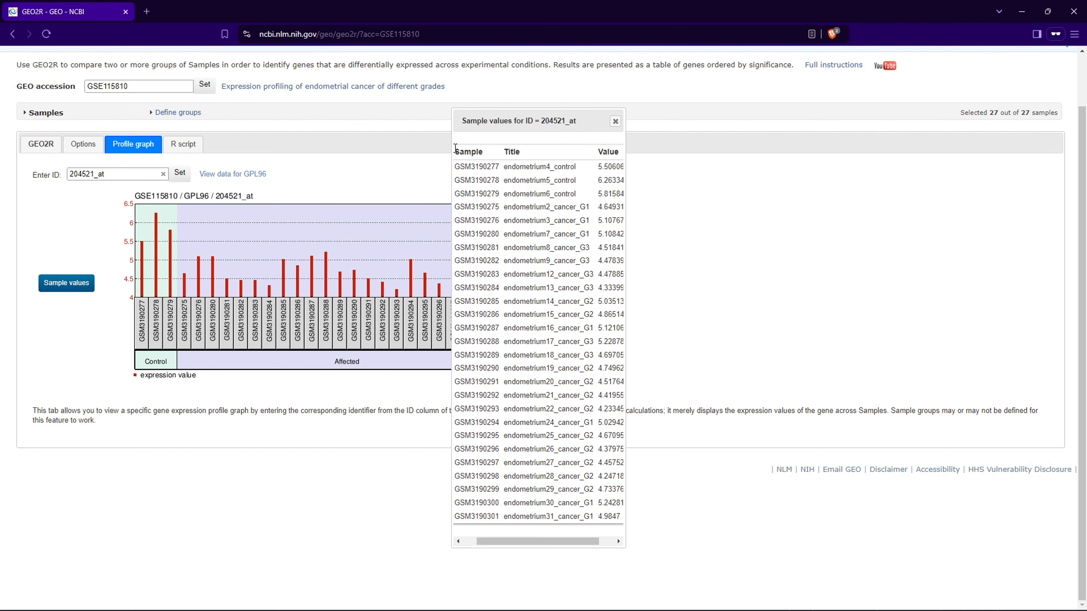
pyautogui.moveTo(455, 148); pyautogui.dragTo(589, 207)
pyautogui.click(605, 517)
pyautogui.click(585, 179)
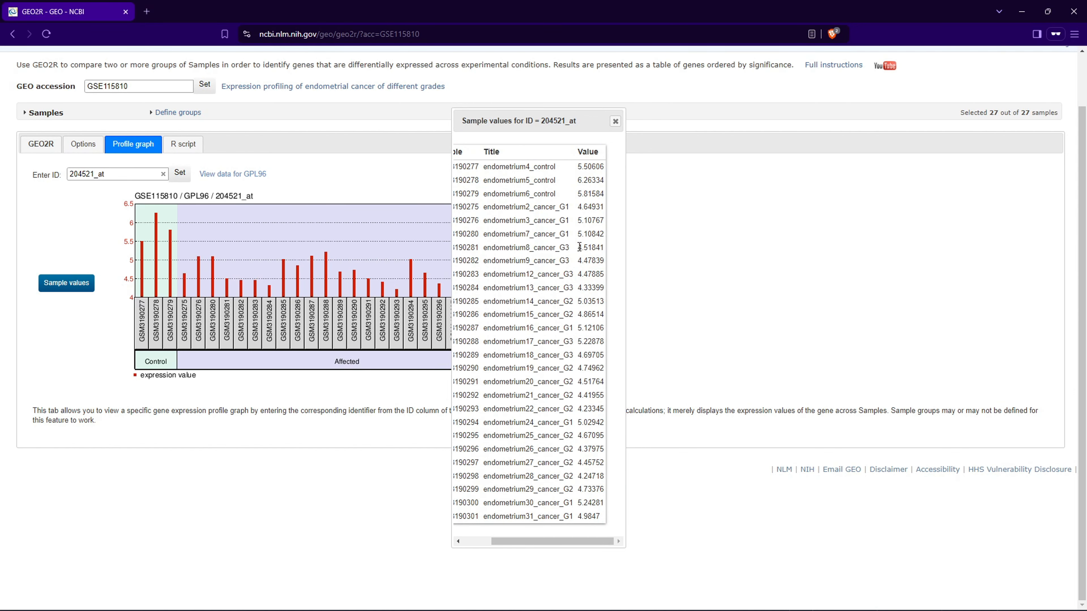
pyautogui.moveTo(551, 120); pyautogui.dragTo(730, 117)
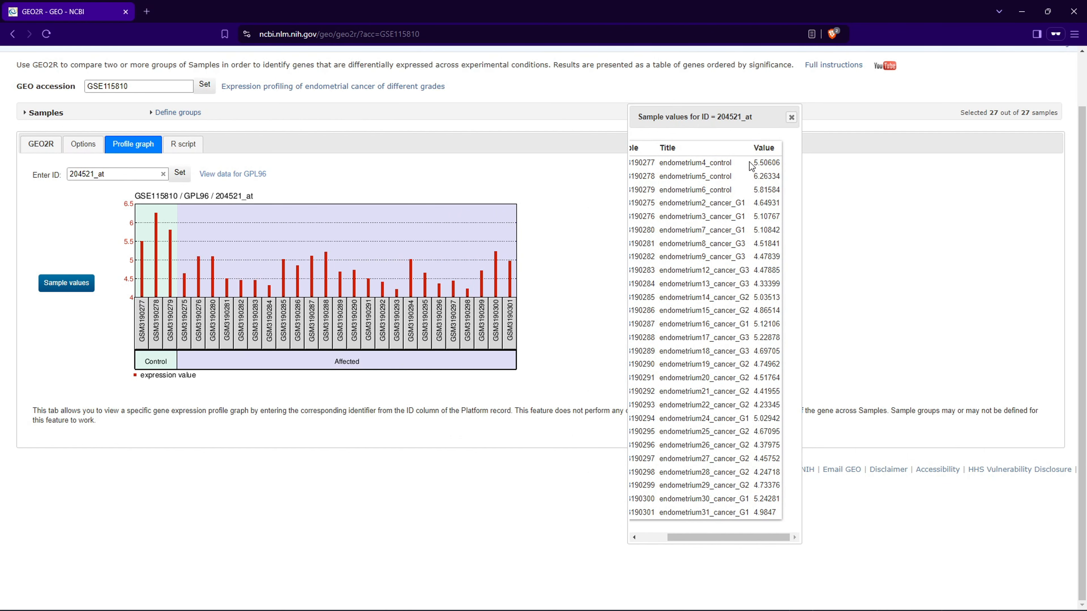
pyautogui.moveTo(752, 165); pyautogui.dragTo(770, 450)
pyautogui.click(768, 267)
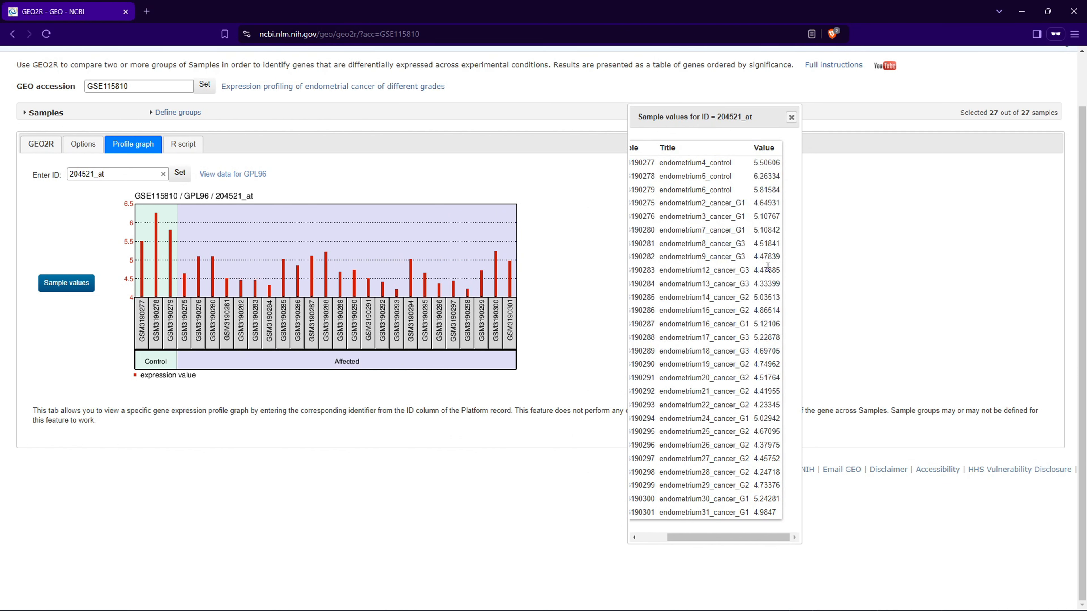
pyautogui.click(791, 118)
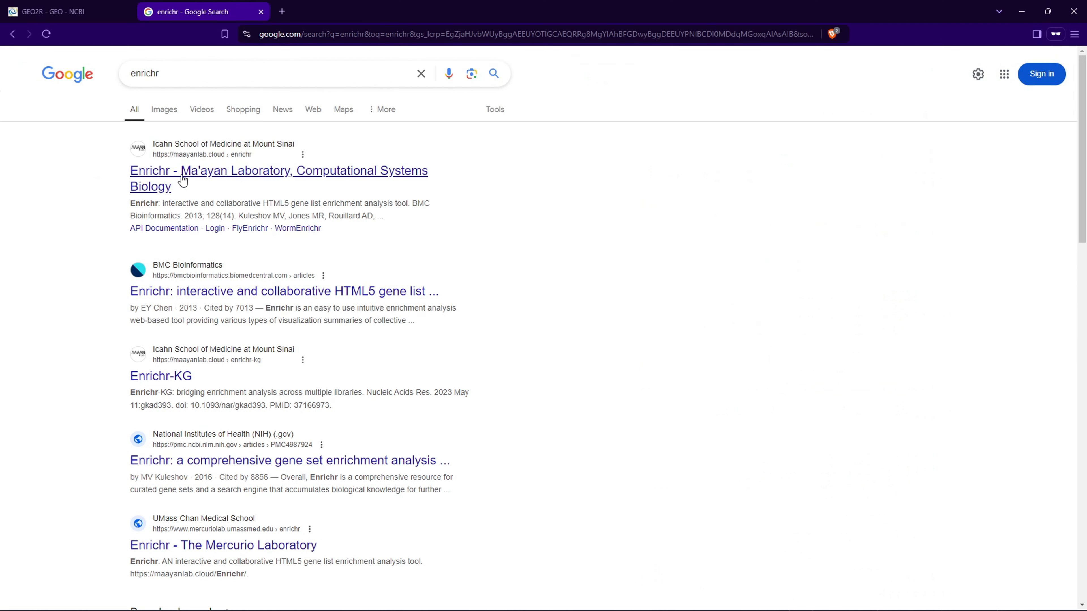
# Open the Ma'ayan Laboratory Enrichr site from the search results.
pyautogui.click(183, 180)
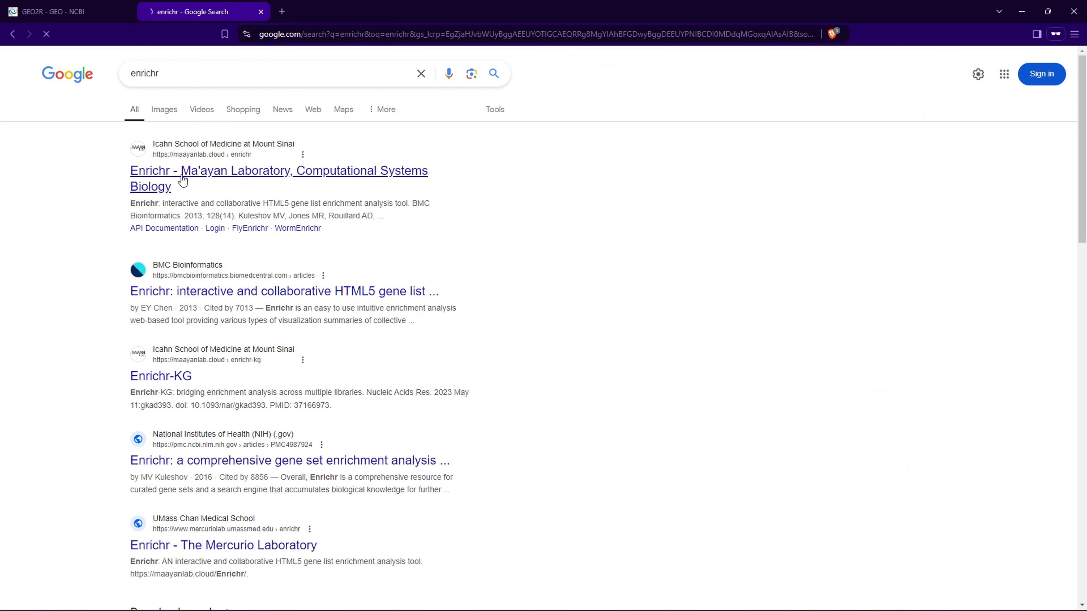
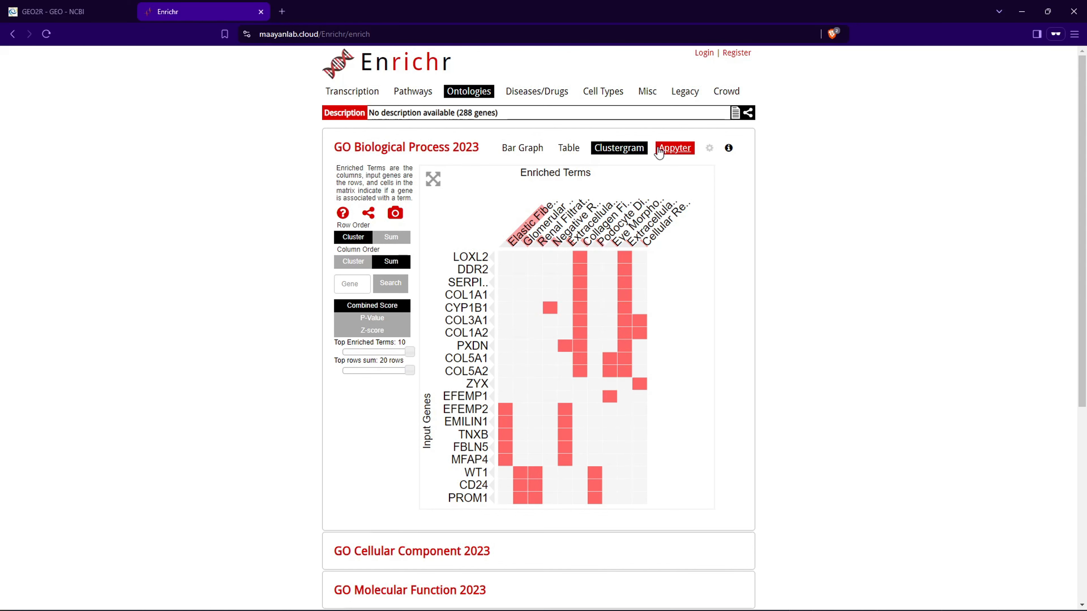
# Open the Appyter visualization report for the GO Biological Process 2023 enrichment results.
pyautogui.click(659, 150)
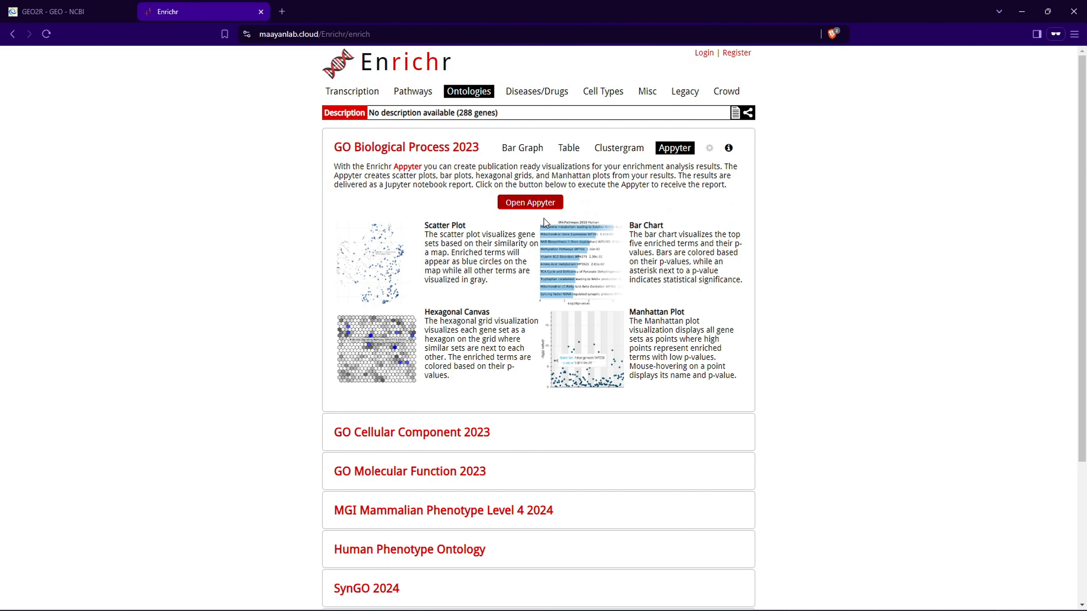
pyautogui.click(518, 209)
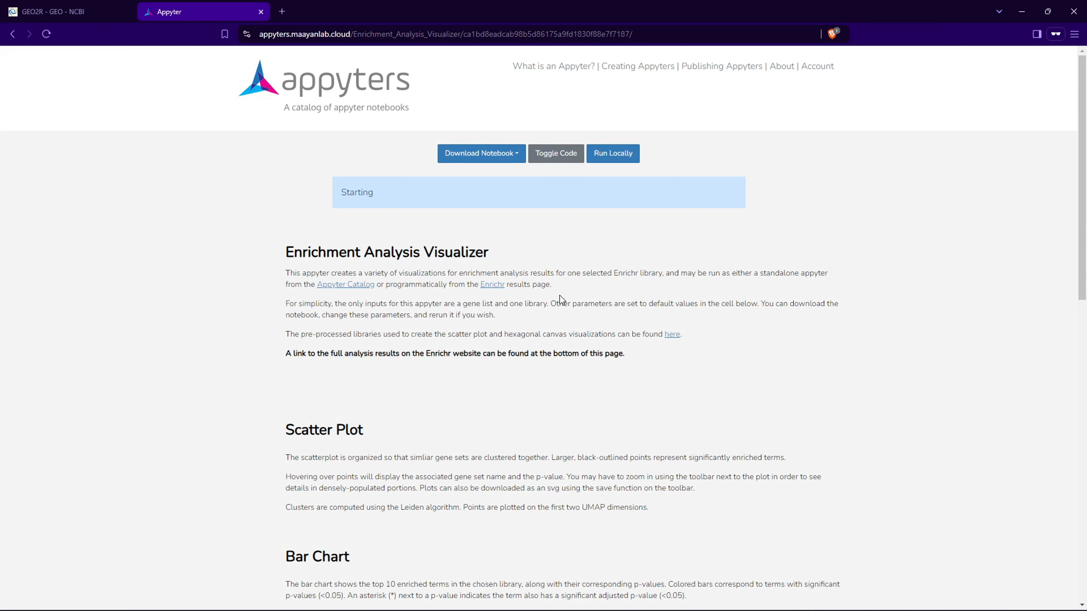
# Examine the report's GO Biological Process 2023 scatter plot, bar chart, hexagonal canvas and Manhattan plot.
pyautogui.scroll(-1, 536, 329)
pyautogui.scroll(-2, 537, 329)
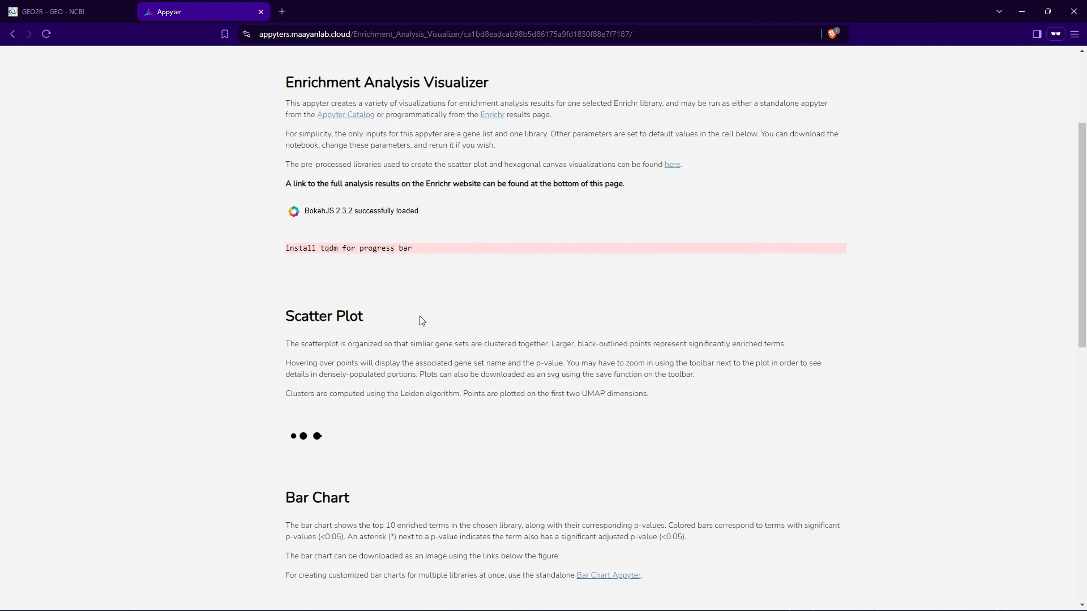
pyautogui.scroll(-2, 420, 317)
pyautogui.scroll(-2, 422, 316)
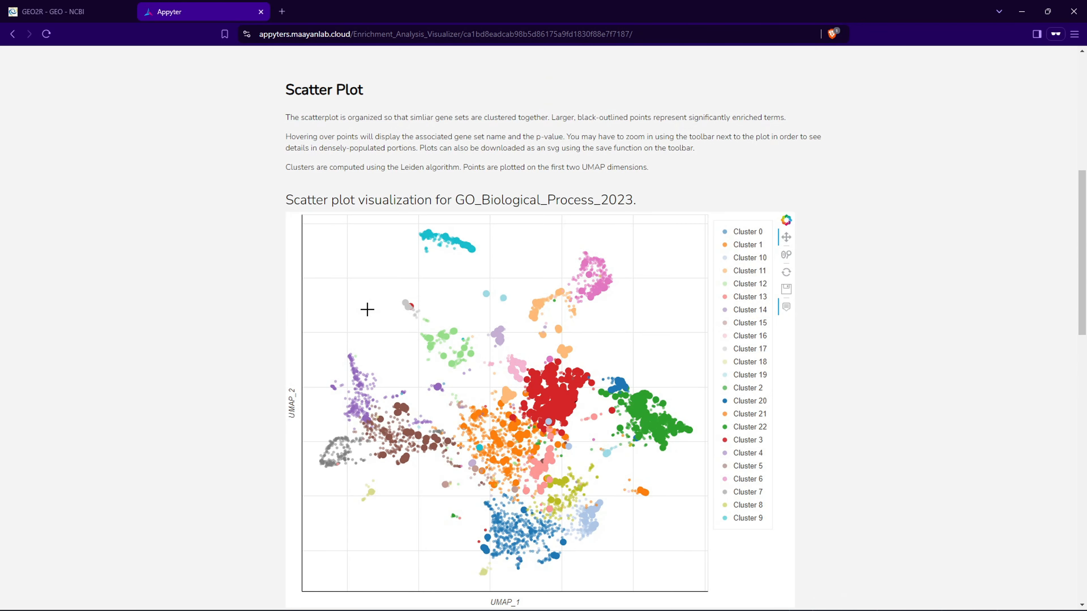
pyautogui.moveTo(379, 296); pyautogui.dragTo(354, 301)
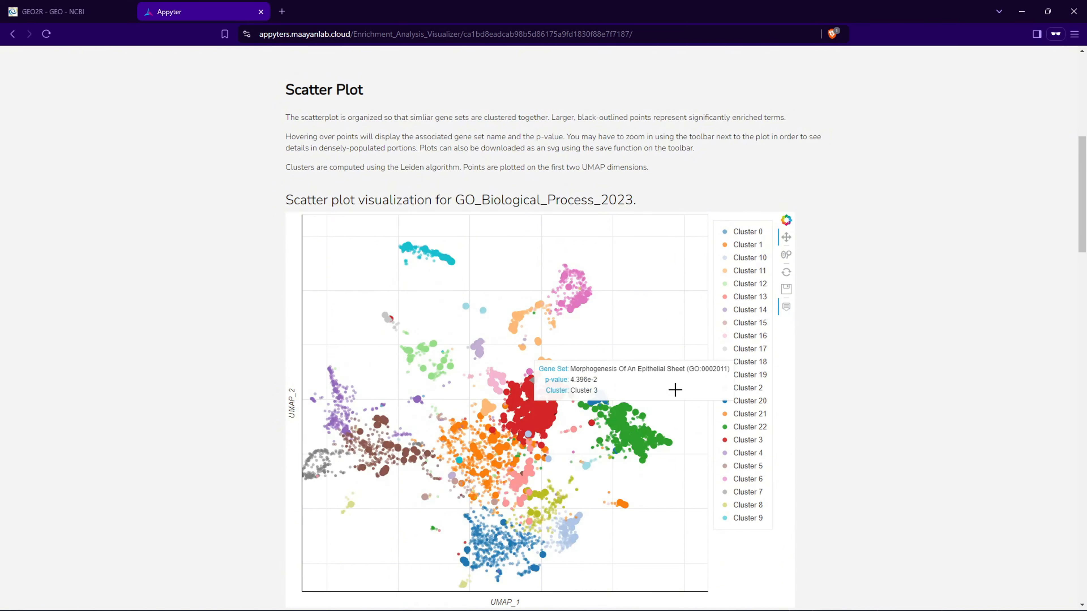
pyautogui.scroll(-10, 675, 389)
pyautogui.scroll(-10, 549, 346)
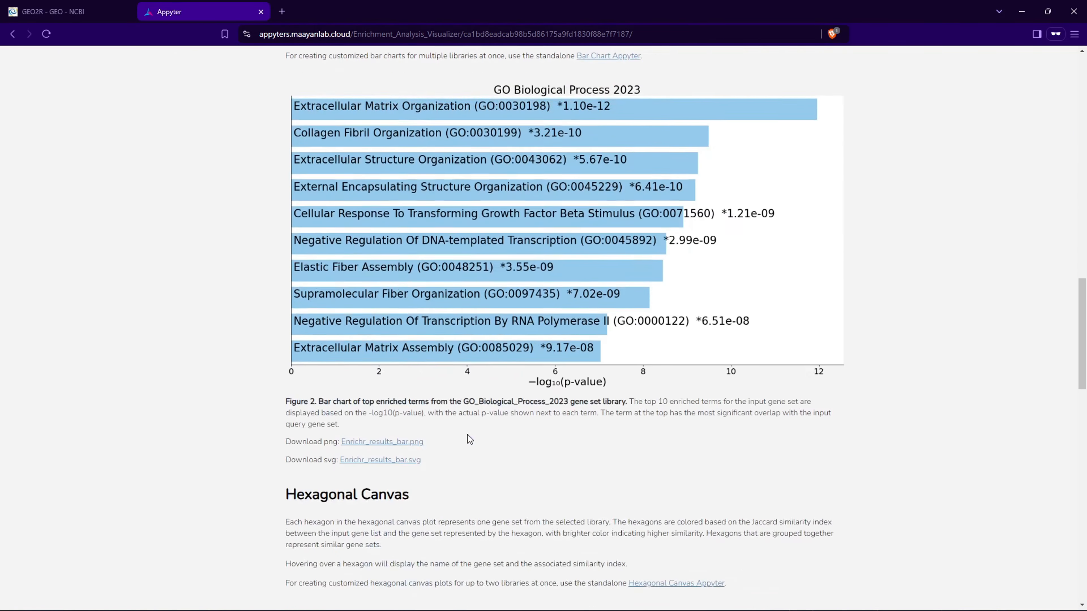
pyautogui.scroll(-8, 419, 425)
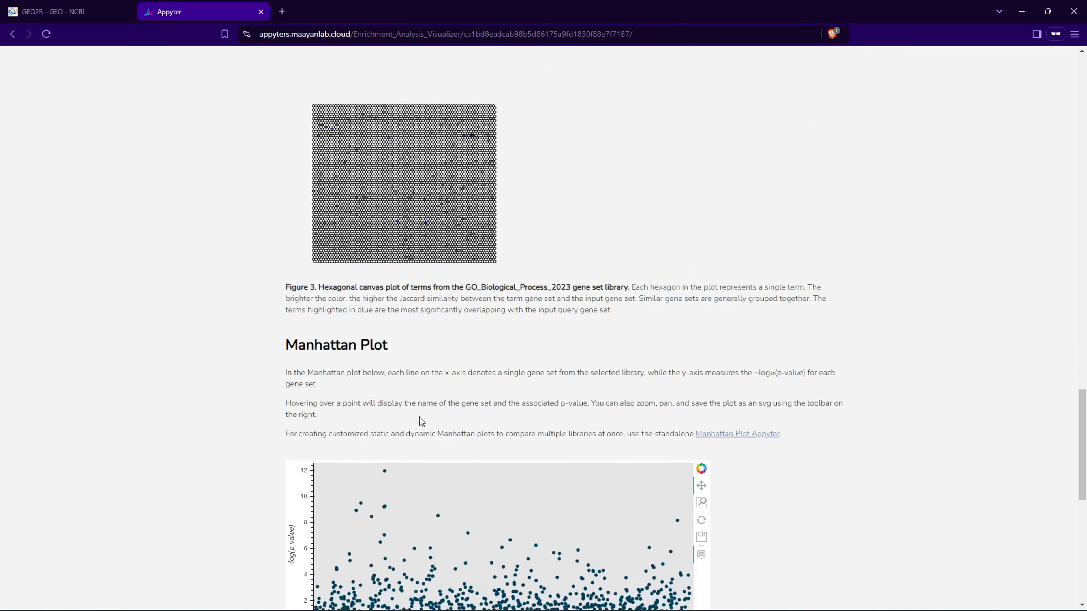
pyautogui.scroll(-5, 513, 395)
pyautogui.scroll(-2, 513, 395)
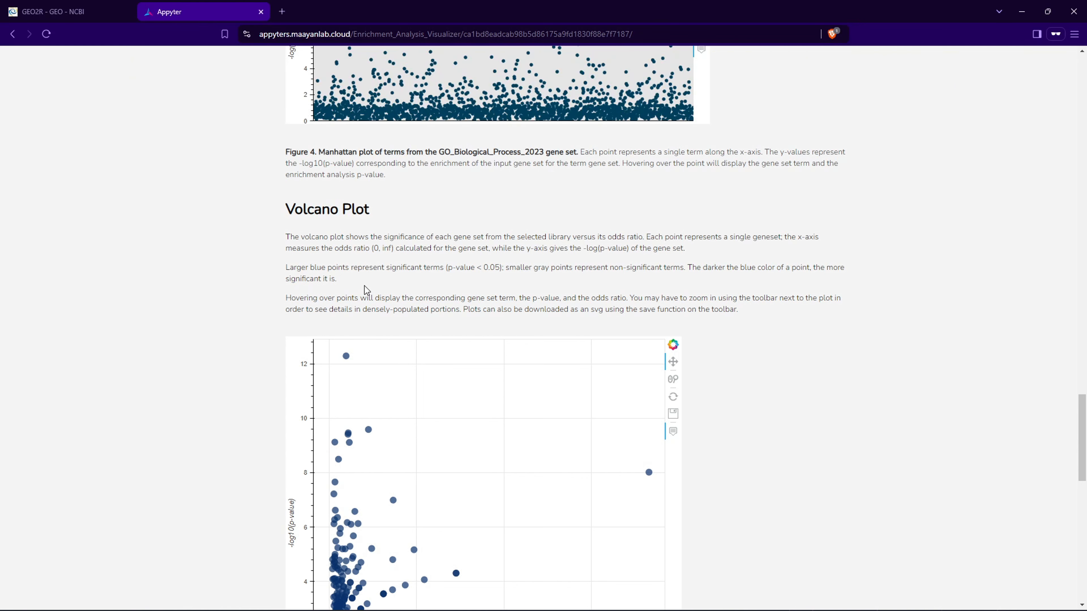
# Save the report's volcano plot of GO Biological Process 2023 terms with the plot's save function.
pyautogui.scroll(-4, 436, 335)
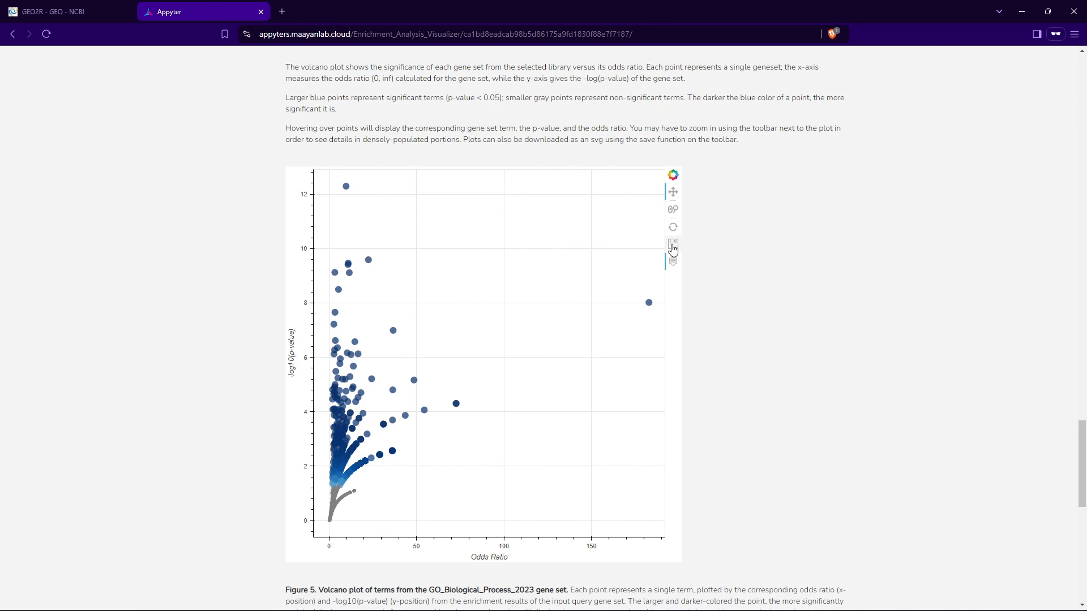
pyautogui.click(678, 246)
pyautogui.click(693, 403)
pyautogui.click(673, 252)
pyautogui.press('Return')
# Review the table of the top 10 significant p-values and q-values for GO Biological Process 2023.
pyautogui.scroll(-10, 300, 158)
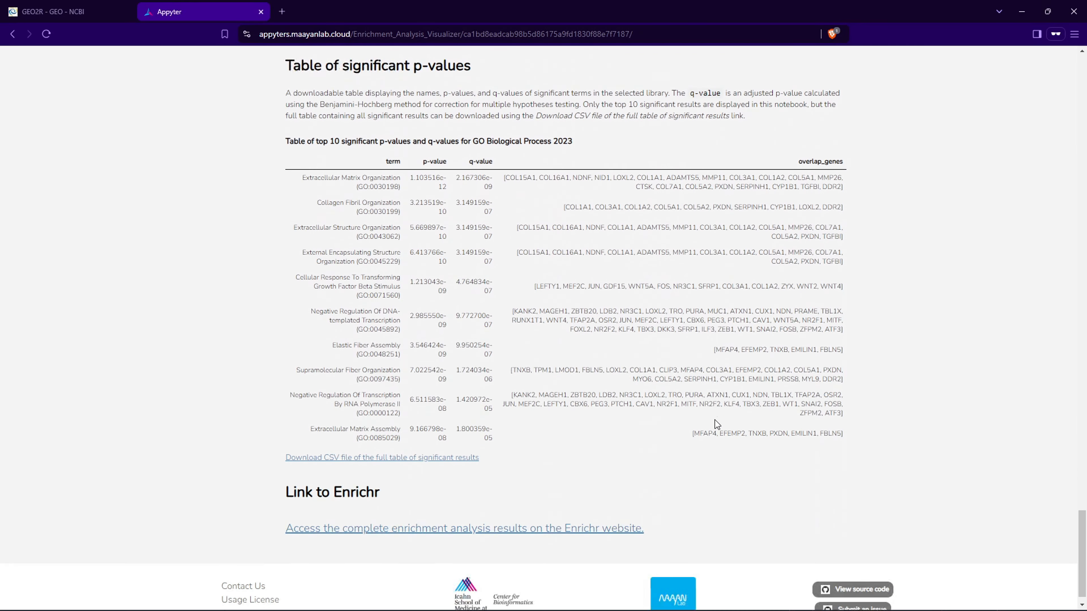
pyautogui.moveTo(301, 158); pyautogui.dragTo(572, 444)
pyautogui.click(533, 439)
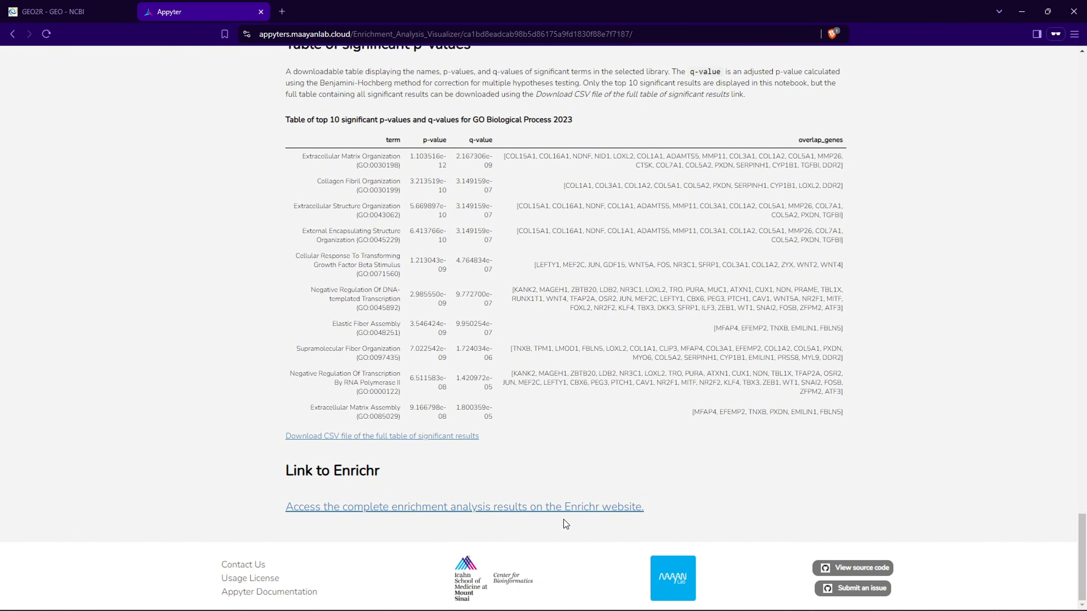
# Open the complete enrichment analysis results on the Enrichr website and show the Ontologies category.
pyautogui.click(574, 509)
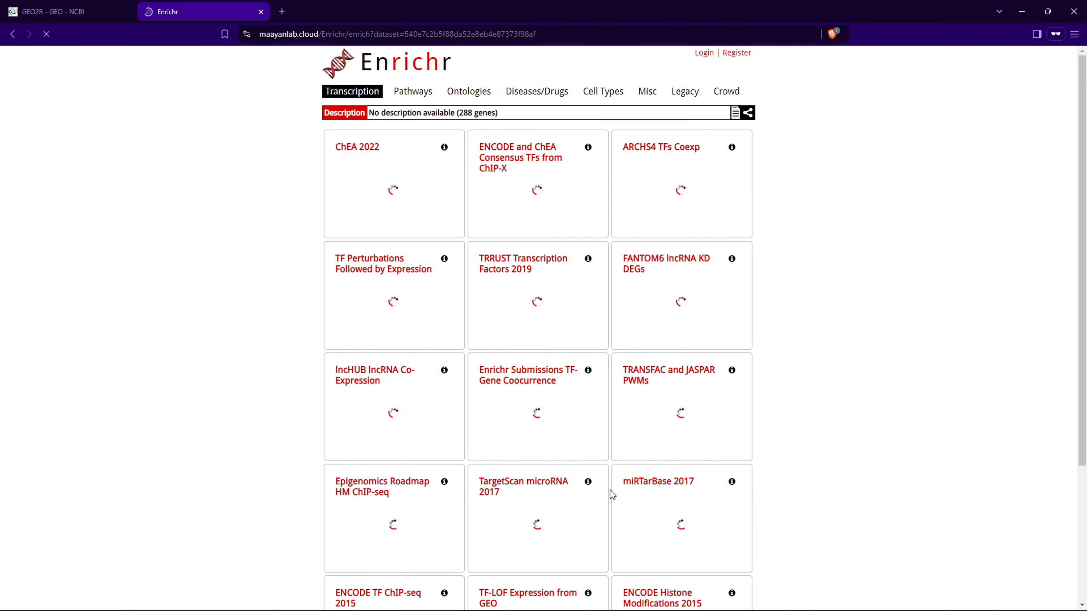
pyautogui.click(471, 95)
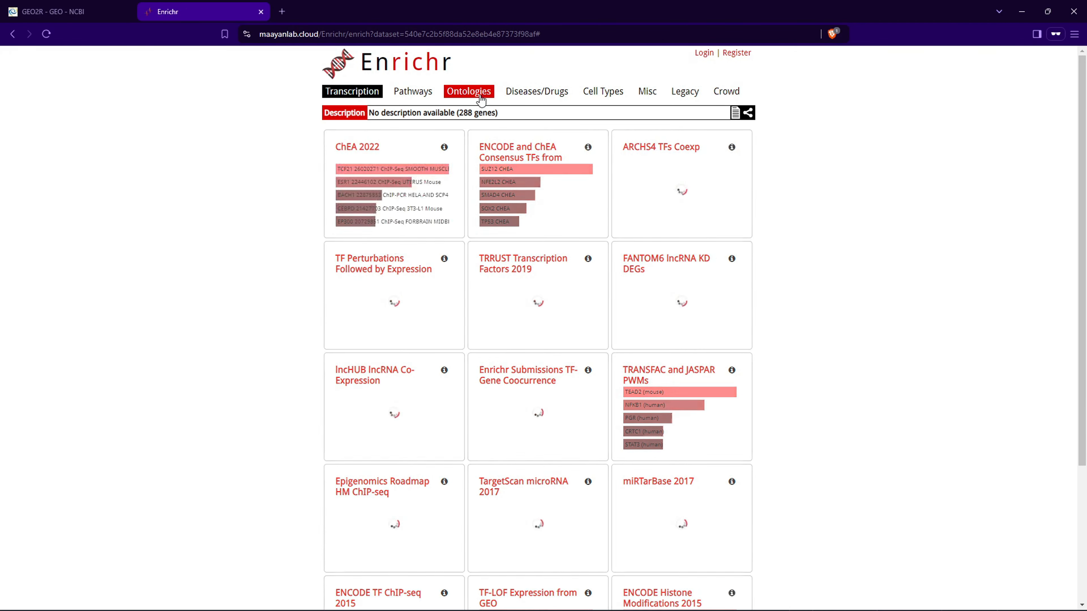
# In the Ontologies category, show the GO Biological Process 2023 results as a table and export its entries.
pyautogui.click(469, 92)
pyautogui.click(396, 149)
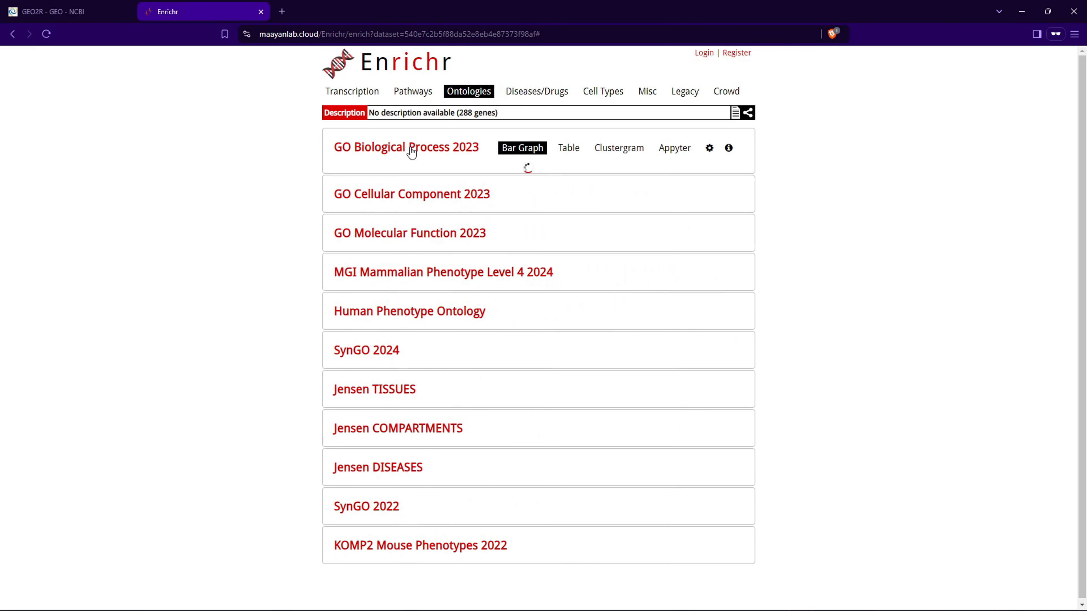
pyautogui.click(569, 153)
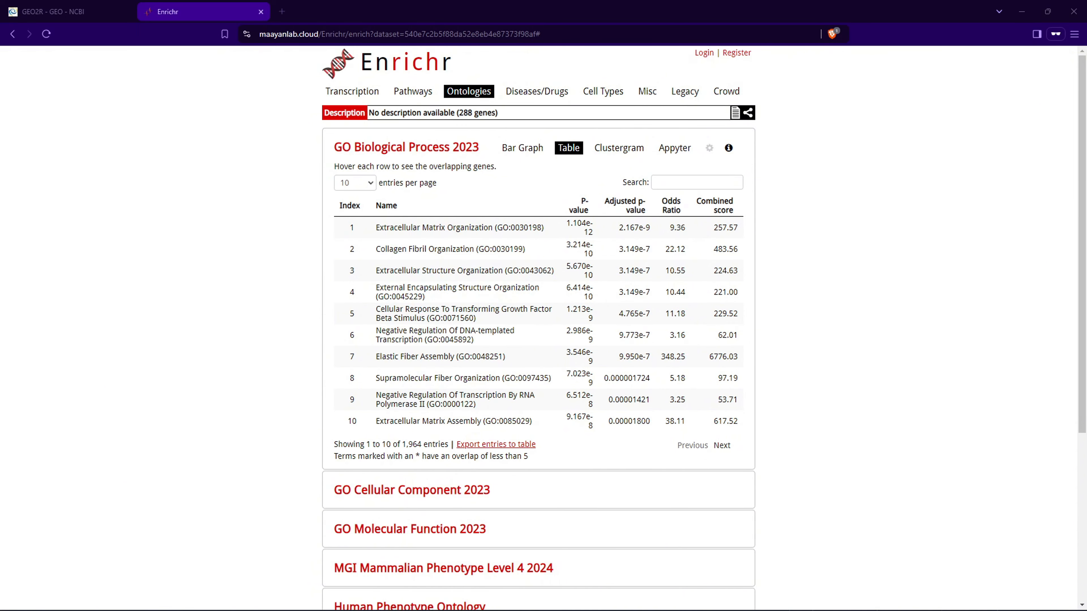
# Show the GO Cellular Component 2023 and GO Molecular Function 2023 results as tables and export the entries of both.
pyautogui.click(490, 490)
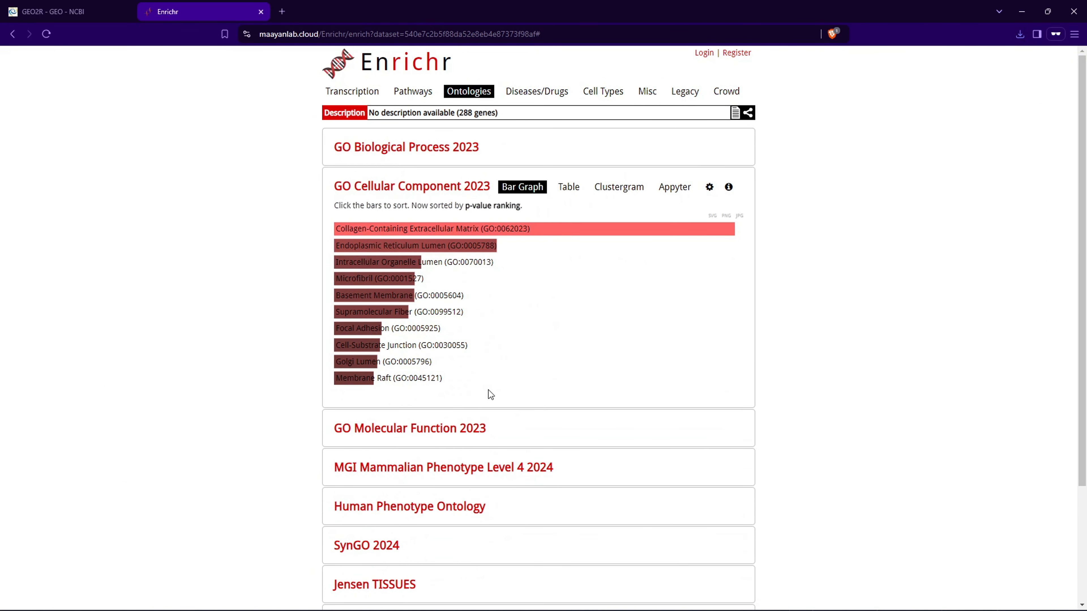
pyautogui.click(583, 190)
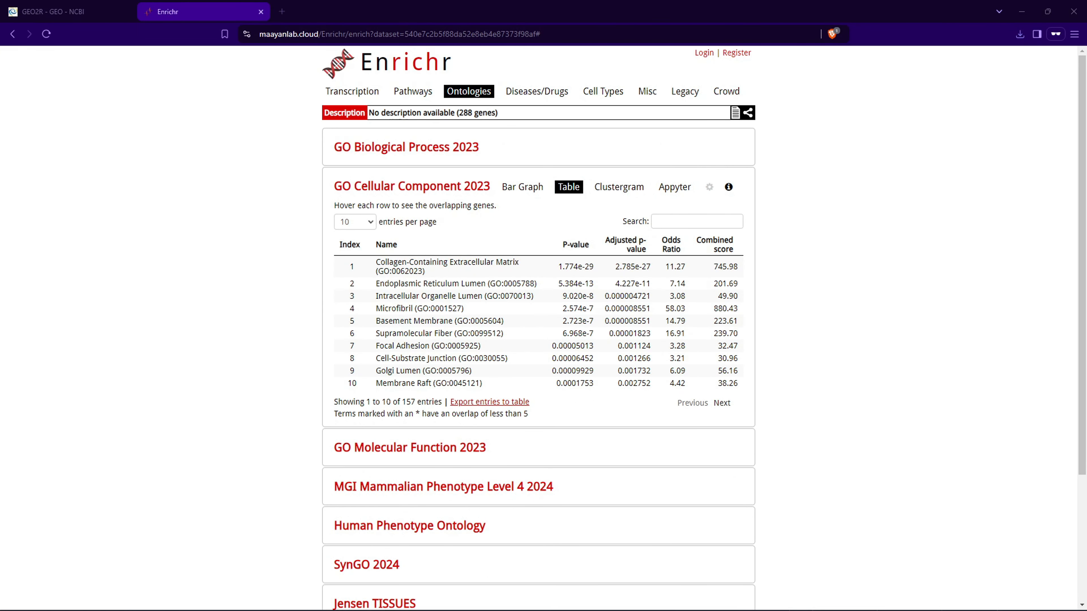
pyautogui.click(468, 448)
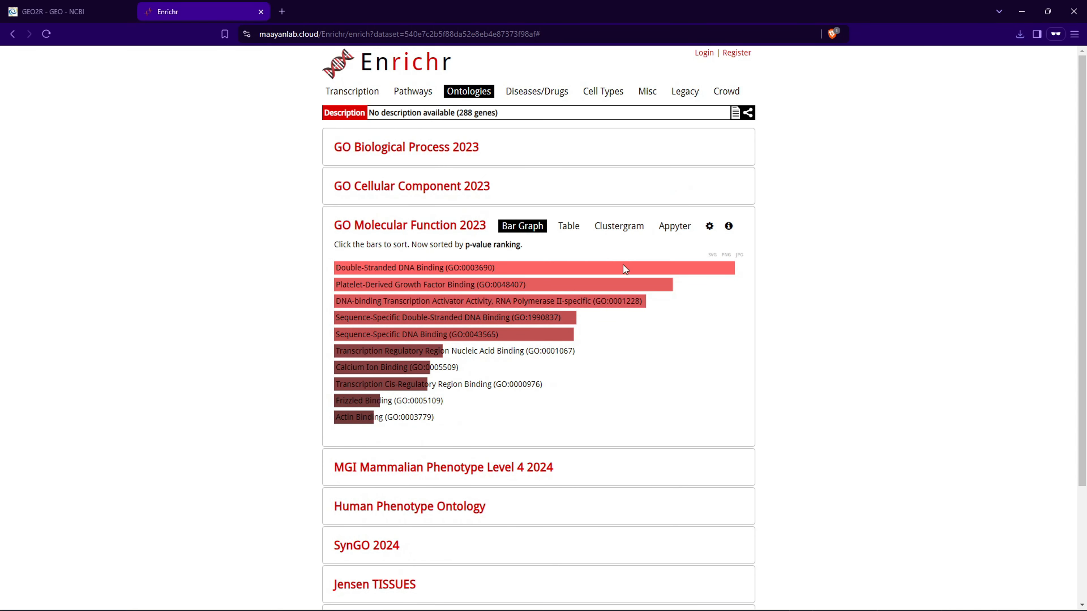
pyautogui.click(569, 227)
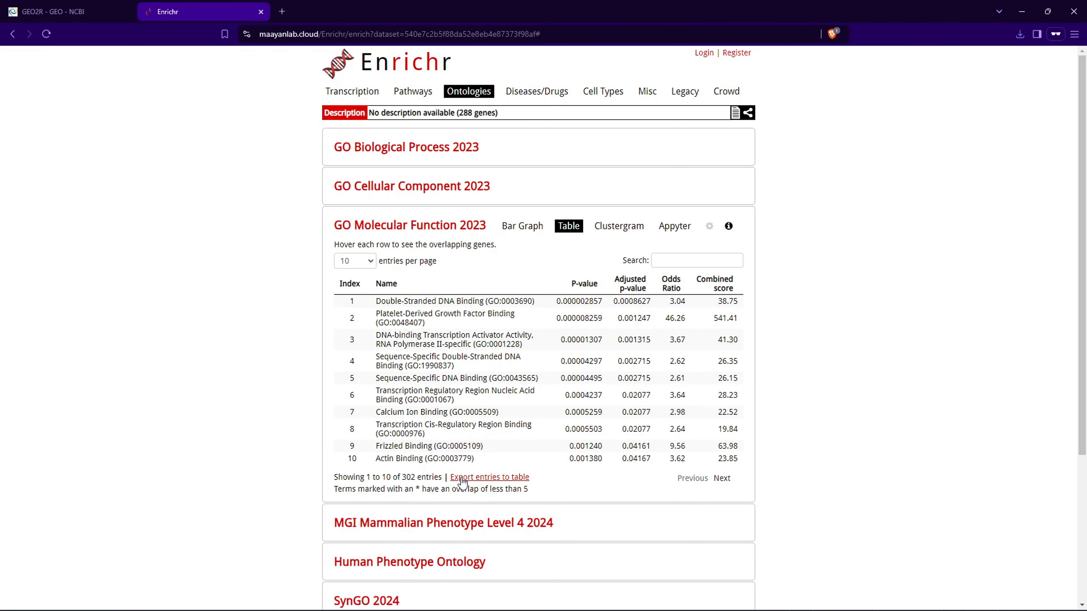
pyautogui.scroll(-5, 637, 397)
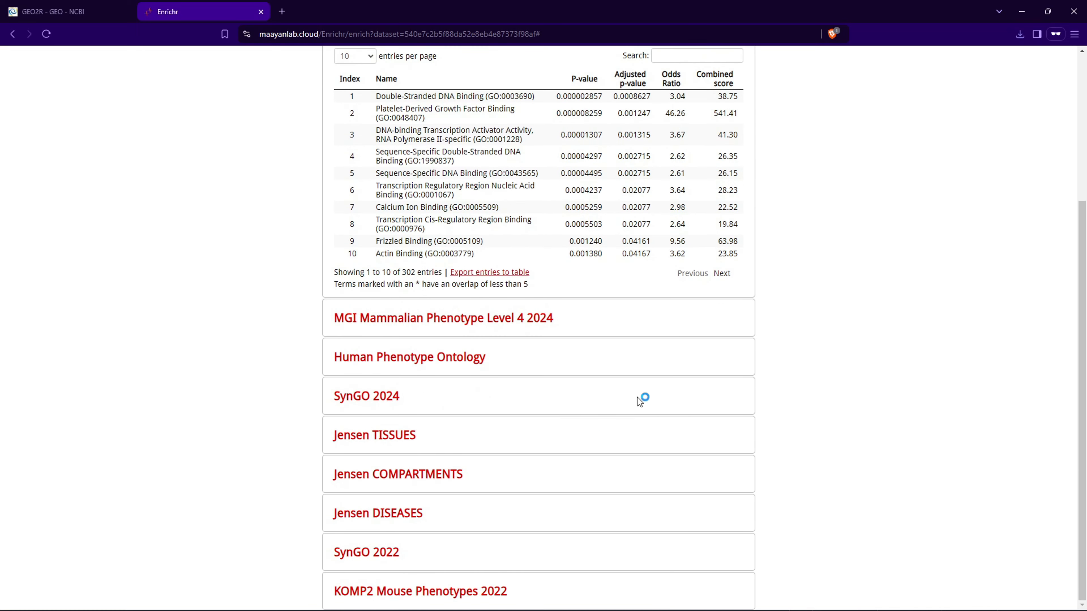
pyautogui.scroll(6, 614, 423)
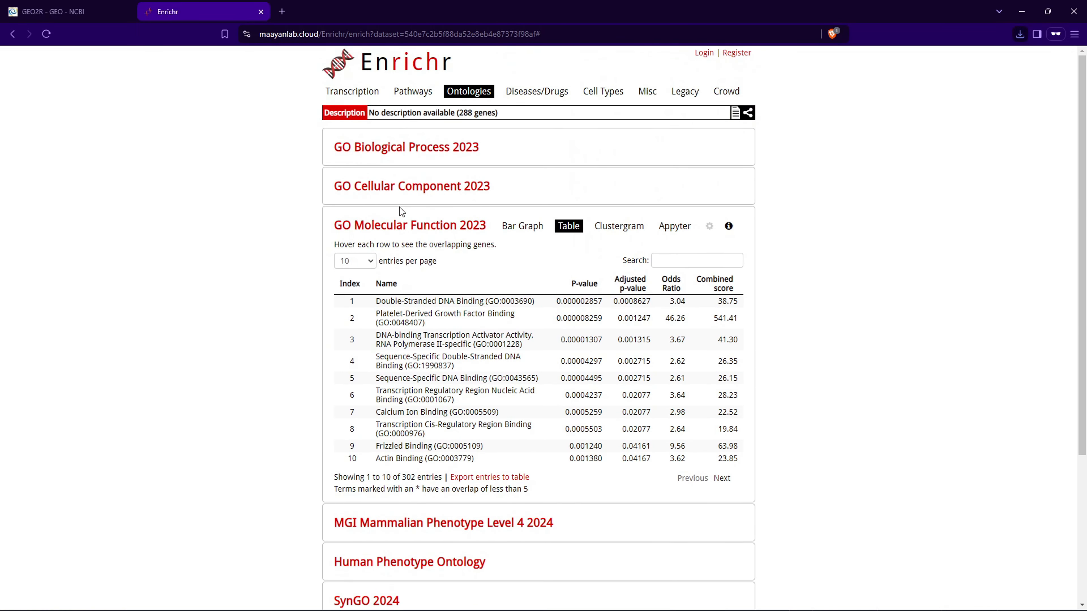
# In the Pathways category, show the KEGG 2021 Human results as a table and export its entries.
pyautogui.click(417, 92)
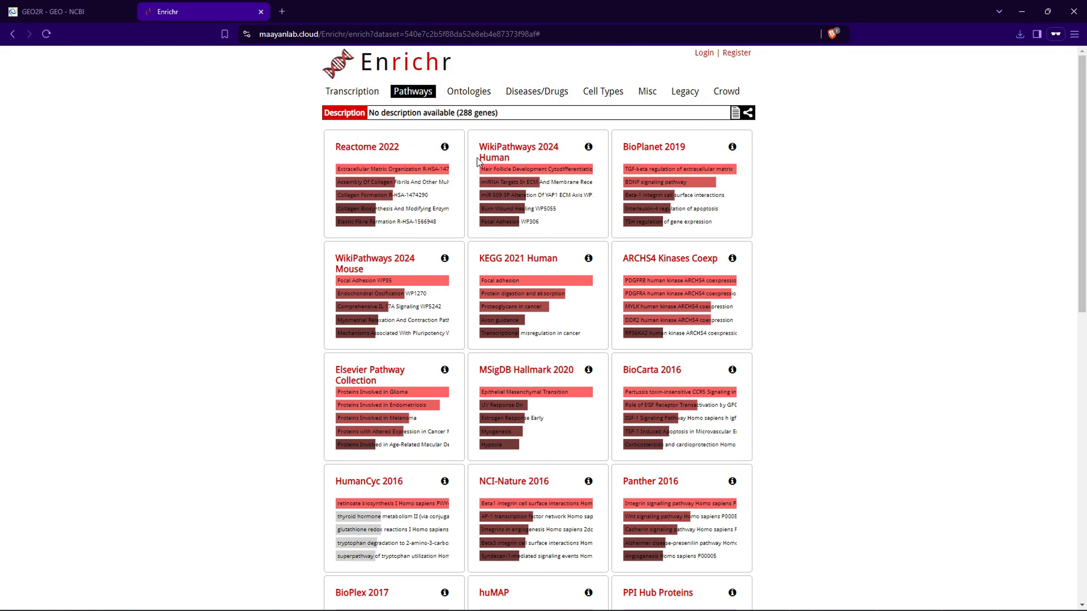
pyautogui.click(548, 261)
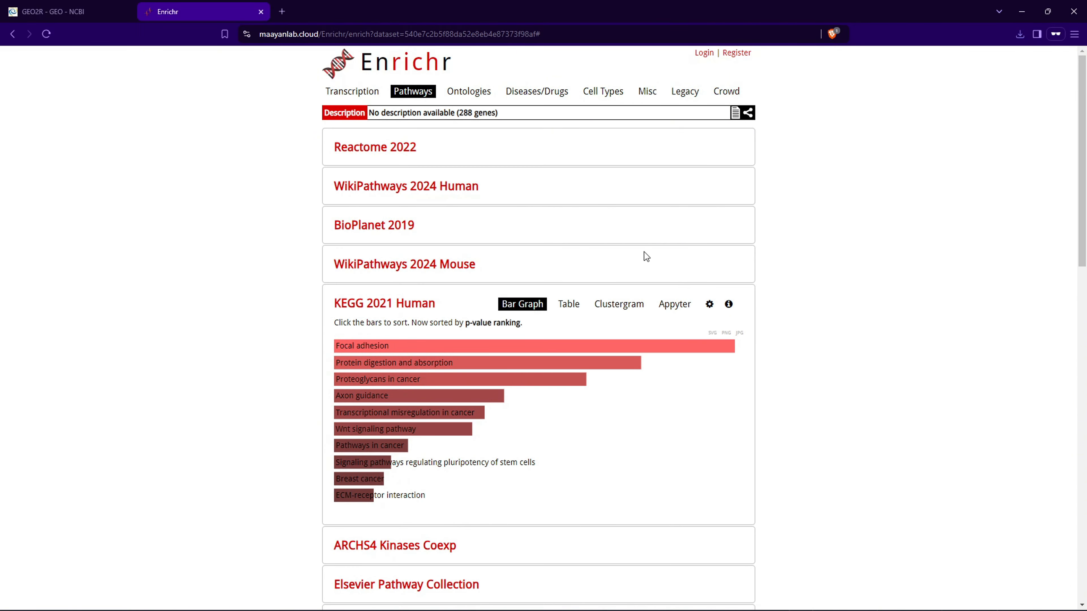
pyautogui.click(574, 309)
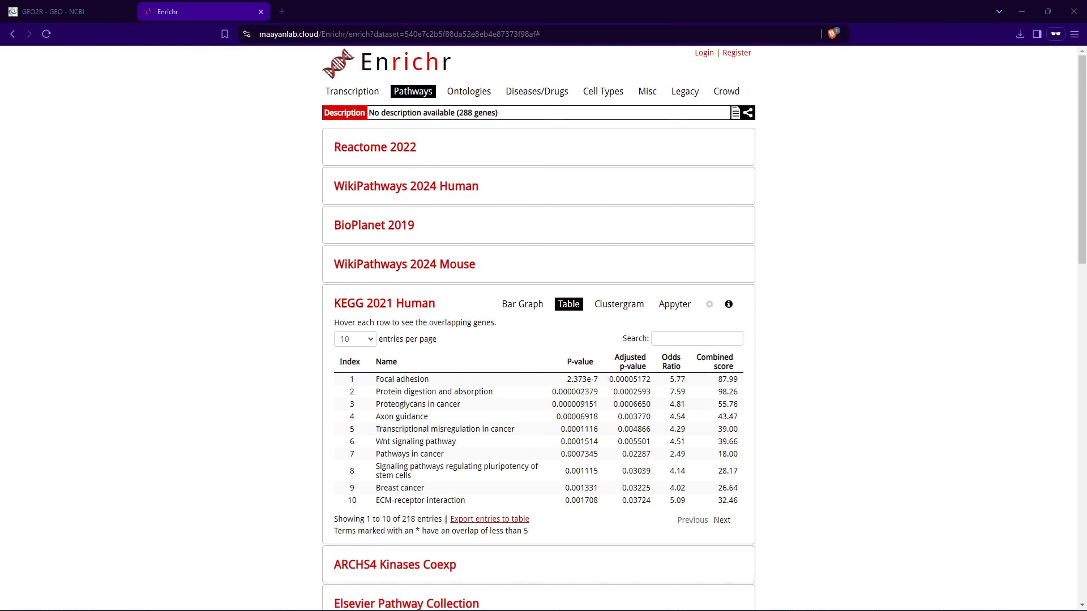
# Examine the overlapping genes of the top KEGG 2021 Human pathways, including Focal adhesion.
pyautogui.moveTo(621, 402)
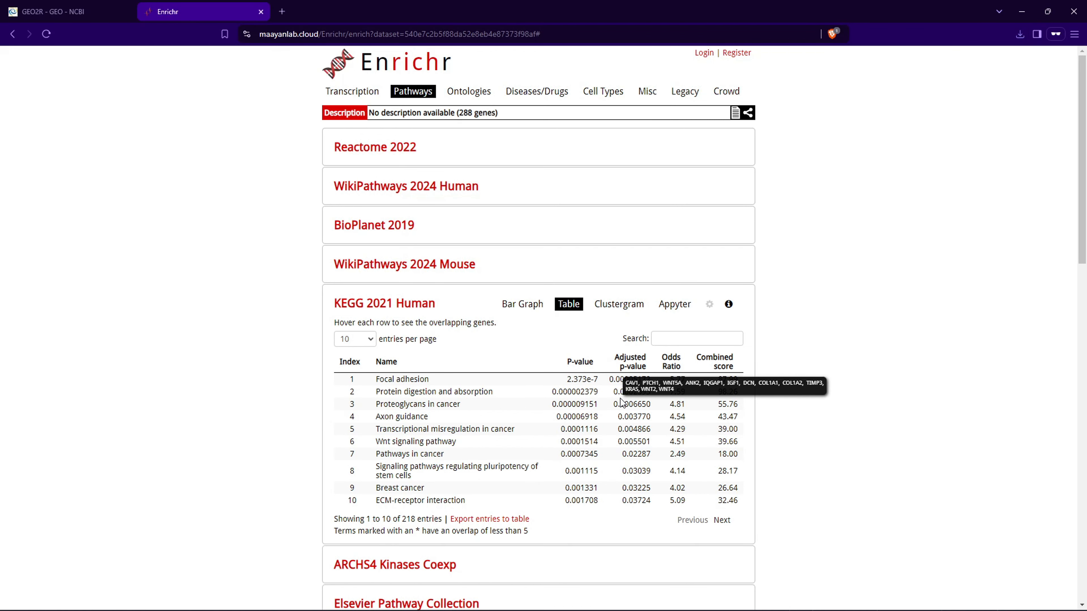
pyautogui.moveTo(429, 385)
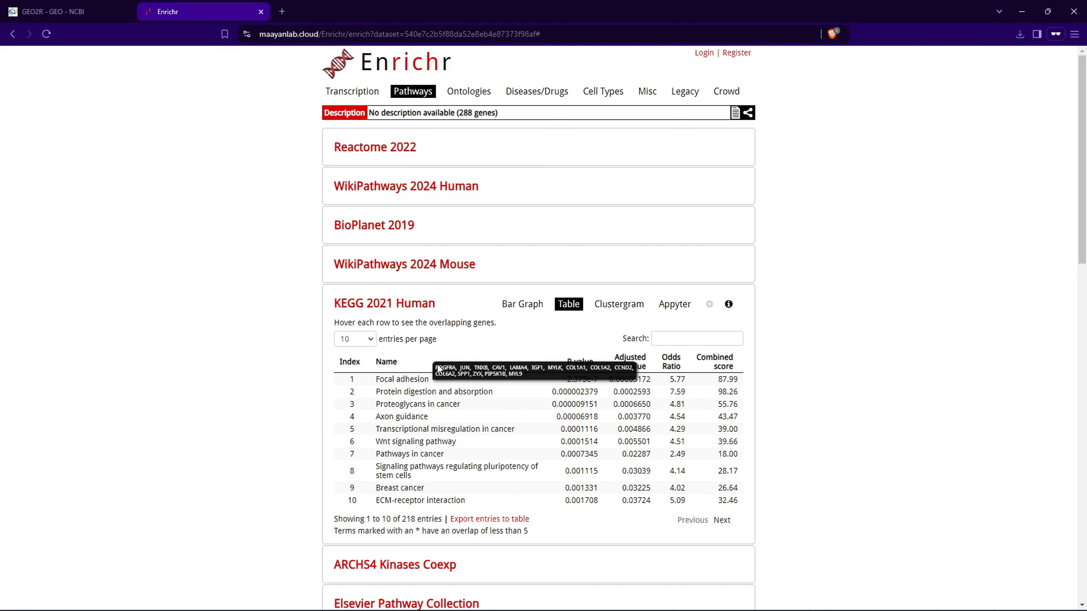
pyautogui.moveTo(377, 379); pyautogui.dragTo(429, 379)
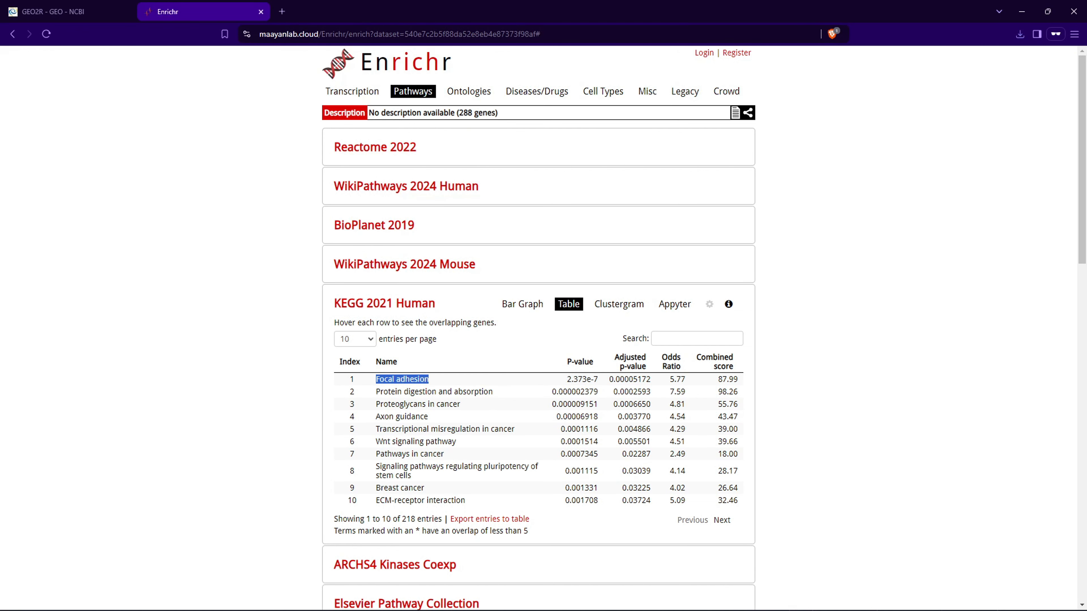
# In Sheet1 of the GO_Biological_Process_2023_table workbook in Excel, widen the Term column and sort the filtered table by P-value from smallest to largest.
pyautogui.click(688, 548)
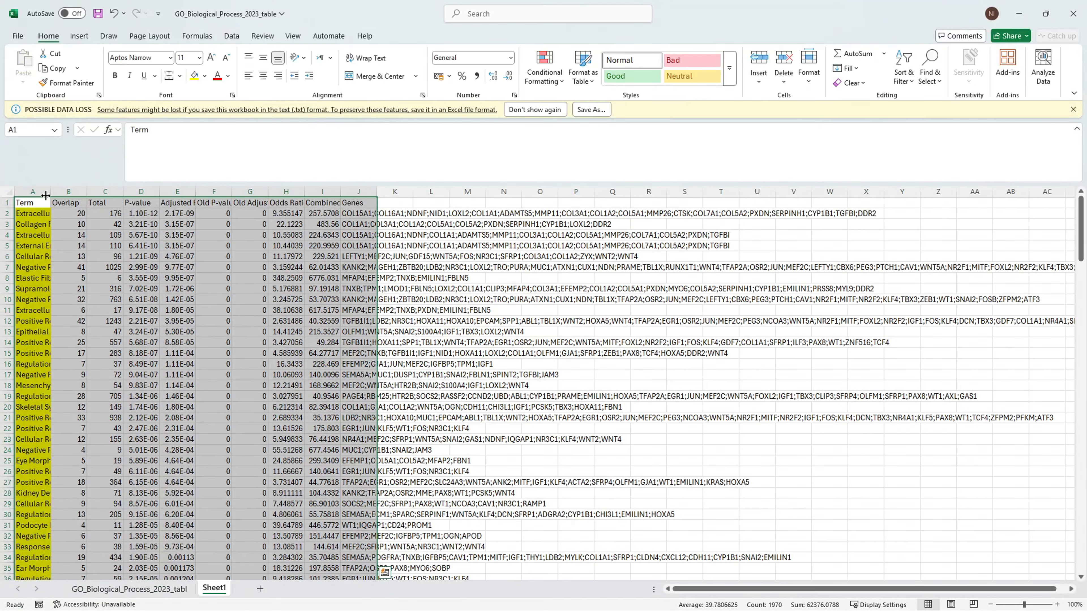
pyautogui.moveTo(45, 196); pyautogui.dragTo(106, 195)
pyautogui.click(7, 202)
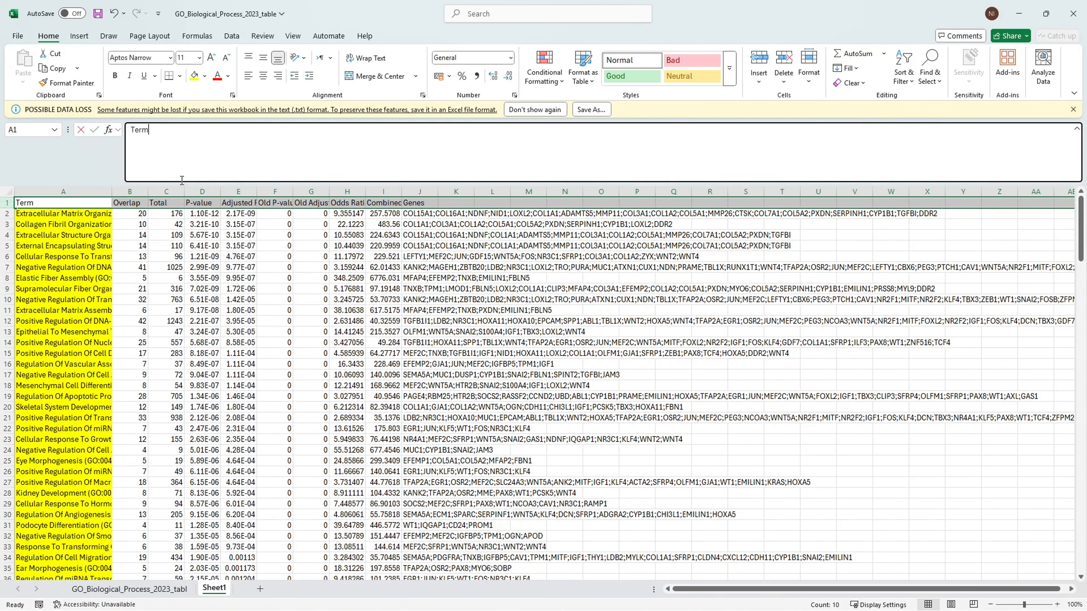
pyautogui.click(235, 214)
pyautogui.click(6, 203)
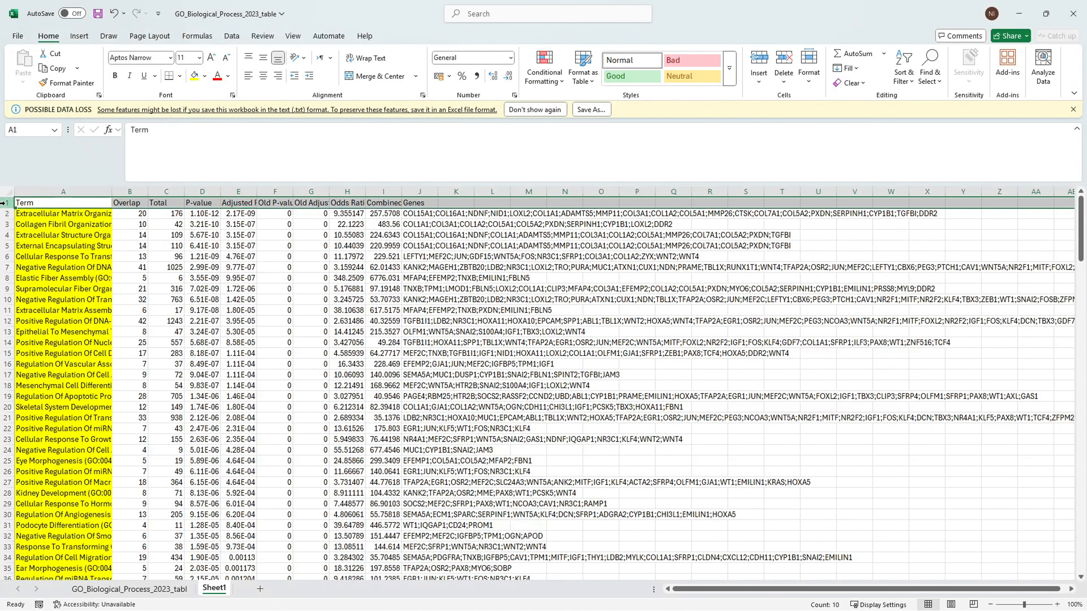
pyautogui.click(903, 64)
pyautogui.click(924, 146)
pyautogui.click(216, 202)
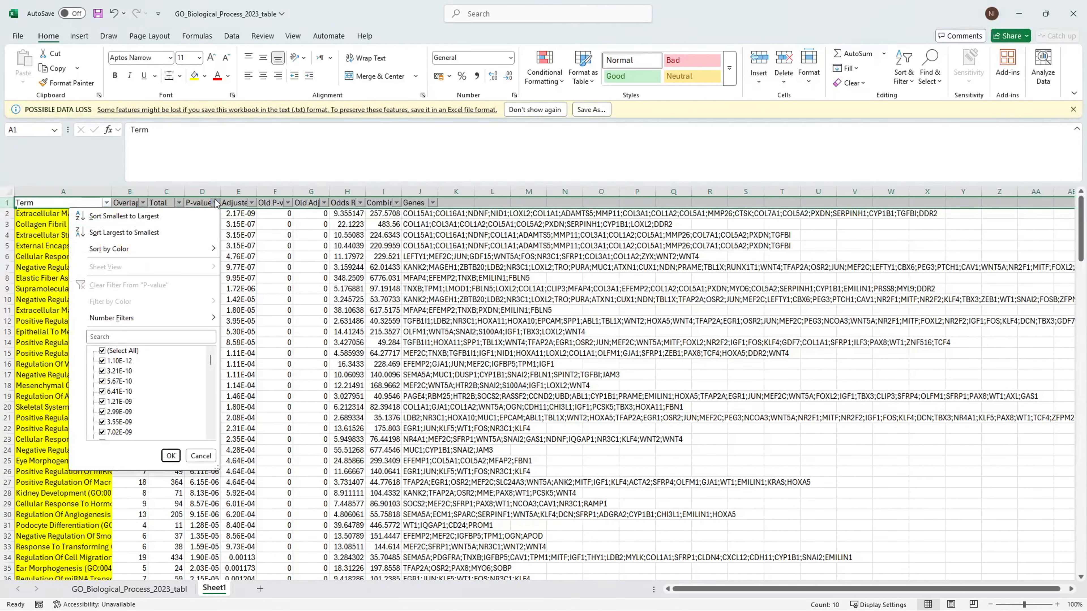
pyautogui.click(129, 213)
# Review the highlighted terms in Sheet1 from row 2 through row 197.
pyautogui.moveTo(60, 213); pyautogui.dragTo(55, 585)
pyautogui.scroll(-8, 200, 520)
pyautogui.scroll(-20, 148, 488)
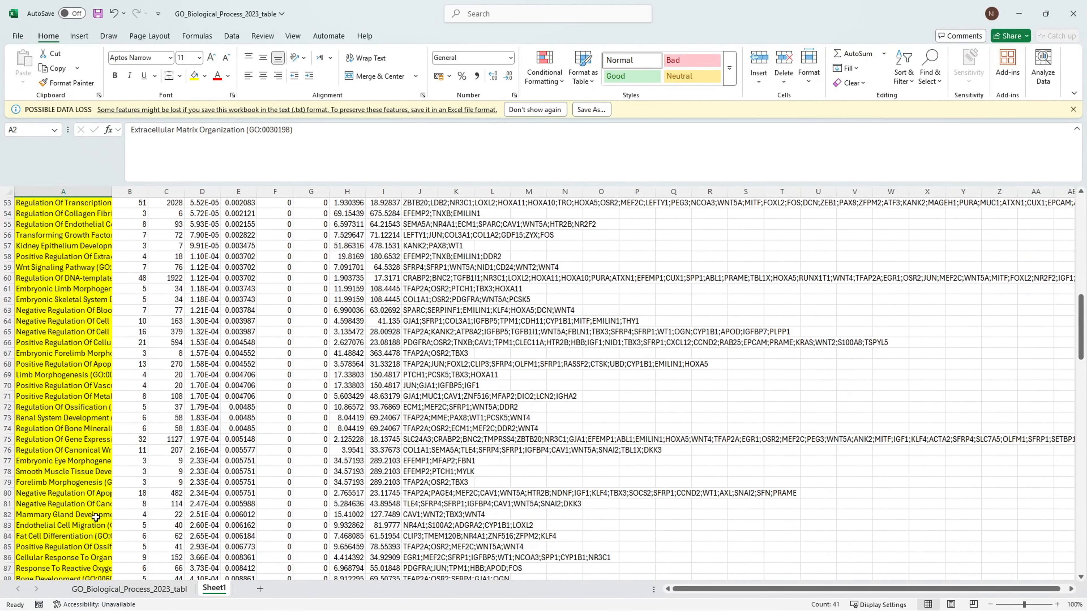
pyautogui.scroll(-6, 94, 527)
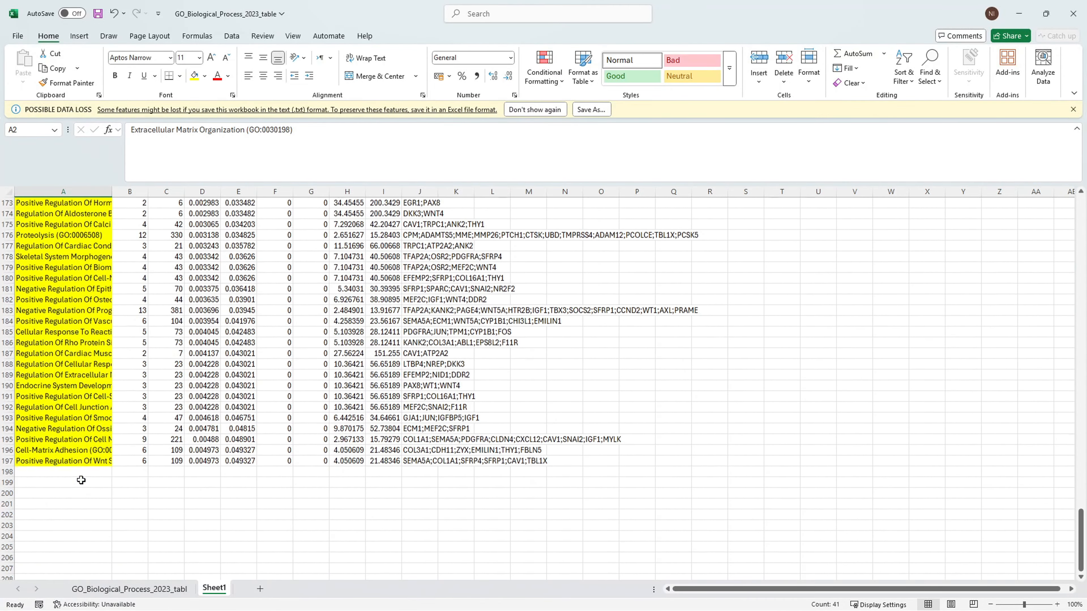
pyautogui.keyDown('shift'); pyautogui.click(81, 462); pyautogui.keyUp('shift')
pyautogui.click(239, 461)
# On the GO_Biological_Process_2023_tabl sheet, find the last highlighted term and select the Term to P-value columns from row 197 up to the header.
pyautogui.click(105, 590)
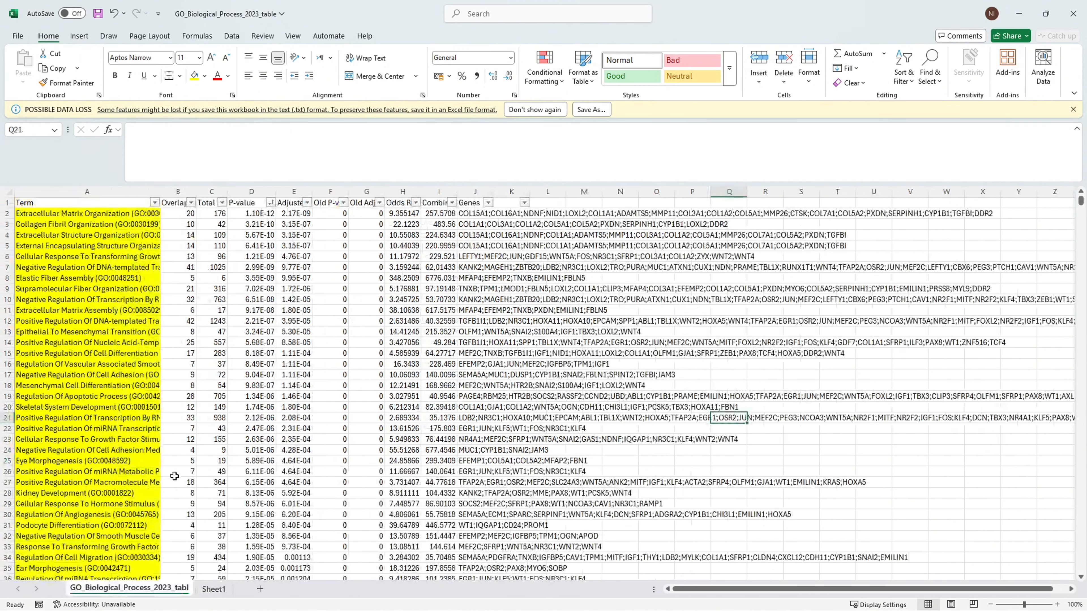
pyautogui.scroll(-20, 188, 490)
pyautogui.scroll(-11, 188, 490)
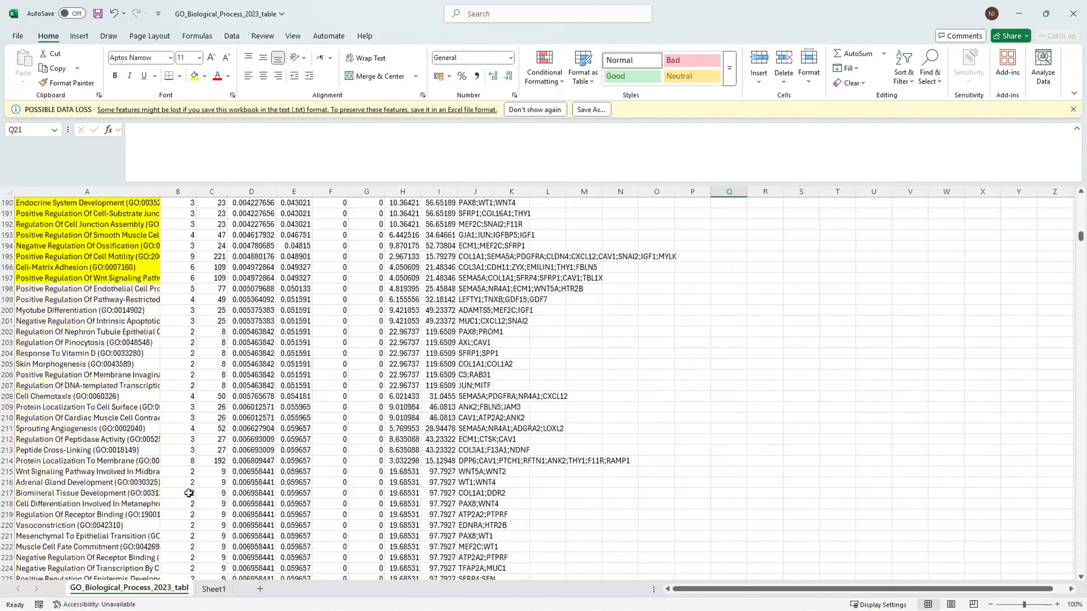
pyautogui.click(253, 440)
pyautogui.hotkey('ctrl', 'shift', 'Left')
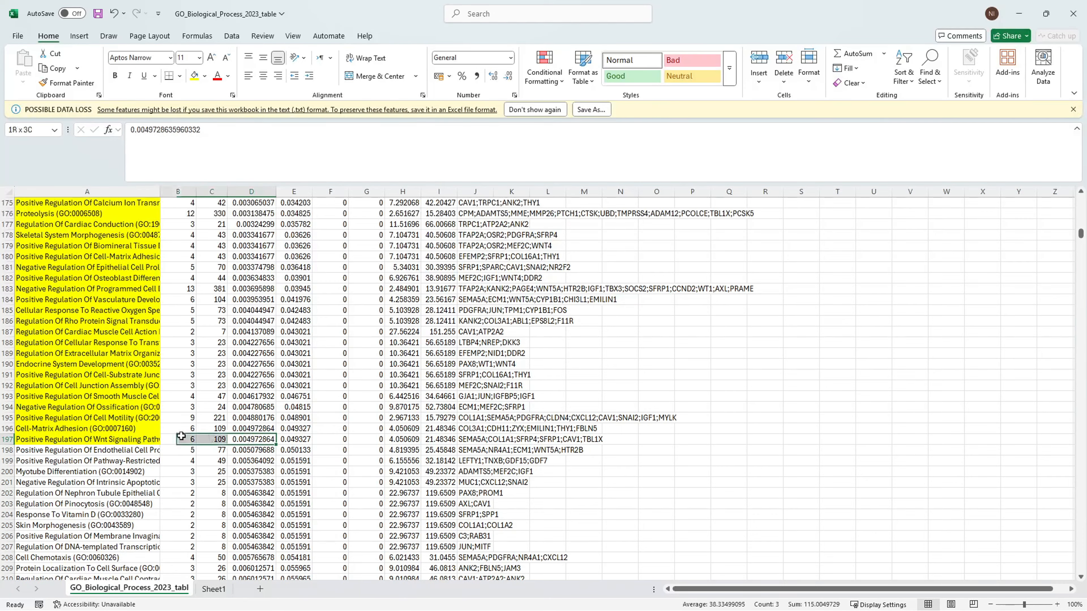
pyautogui.hotkey('ctrl', 'shift', 'Up')
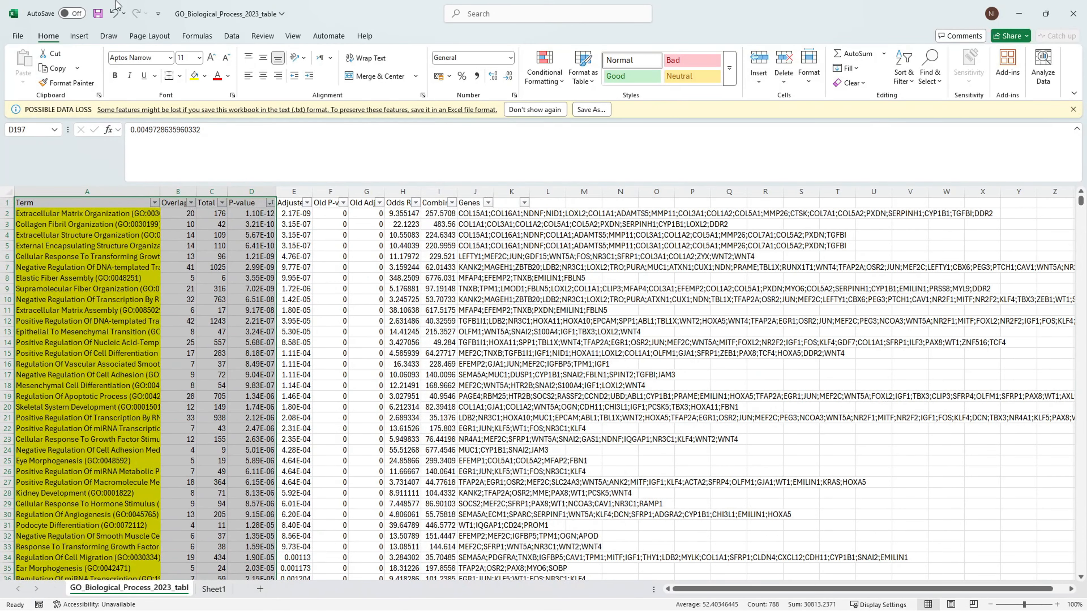
# Switch to the GO_Cellular_Component_2023_table workbook and inspect the P-value column on its original GO_Cellular_Component_2023_tabl sheet.
pyautogui.moveTo(781, 610)
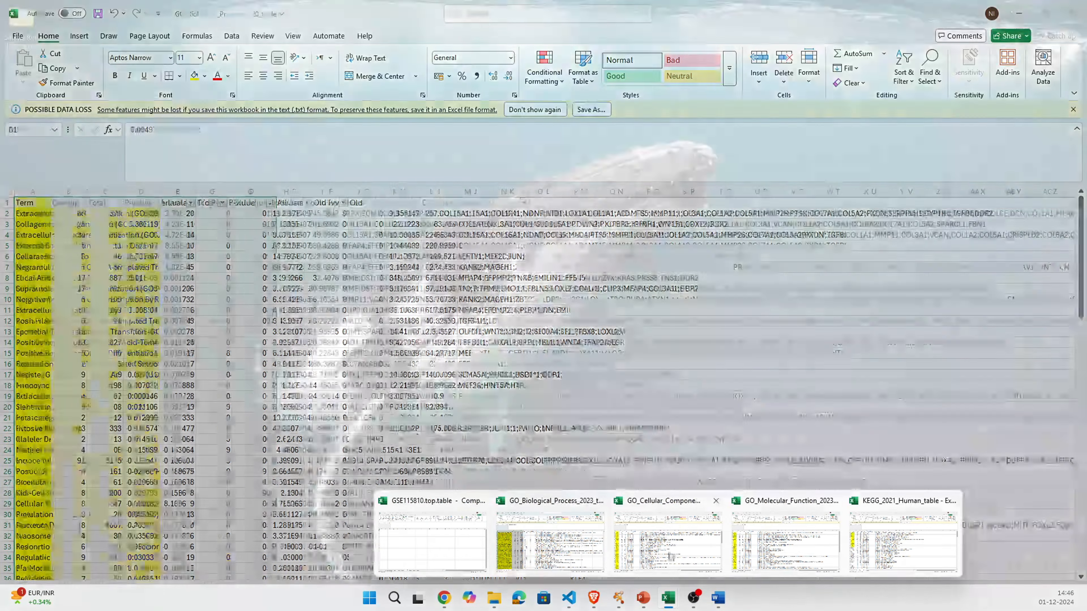
pyautogui.click(693, 531)
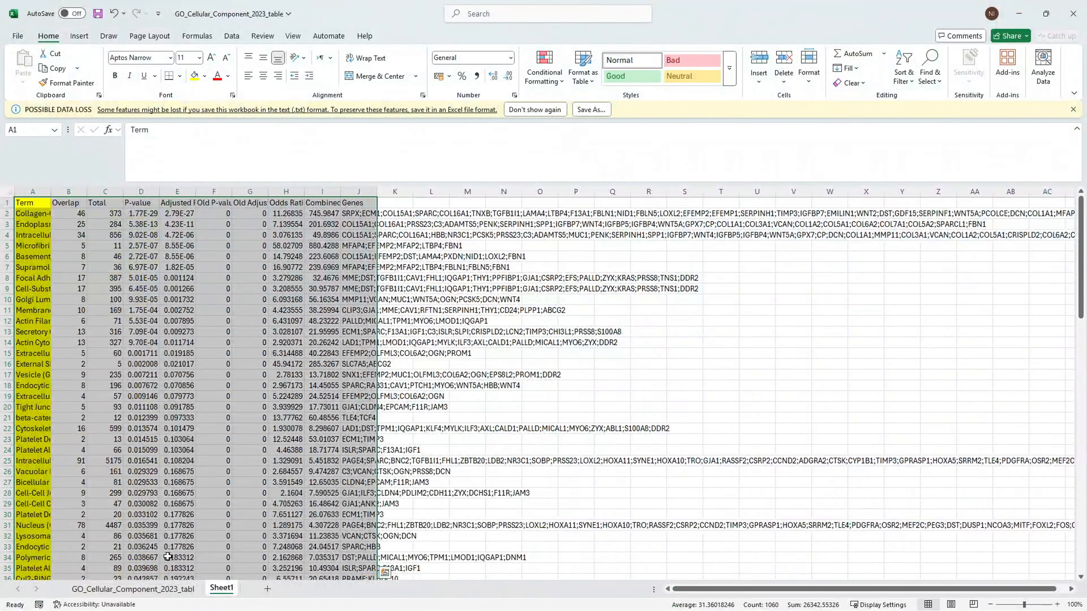
pyautogui.click(133, 589)
pyautogui.scroll(5, 146, 427)
pyautogui.moveTo(1081, 412); pyautogui.dragTo(1084, 180)
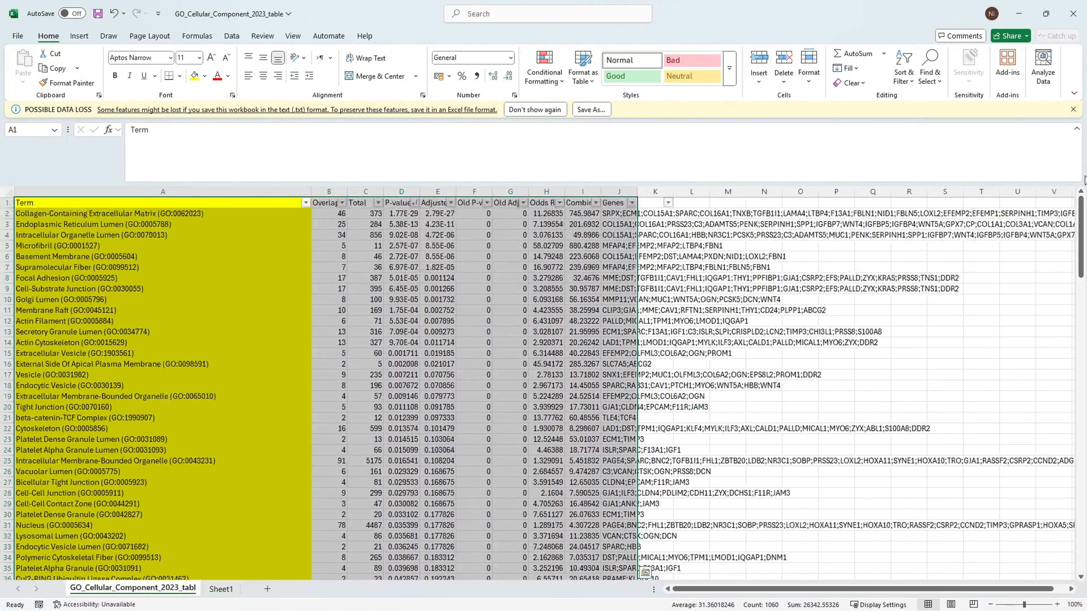
pyautogui.click(413, 203)
pyautogui.click(414, 218)
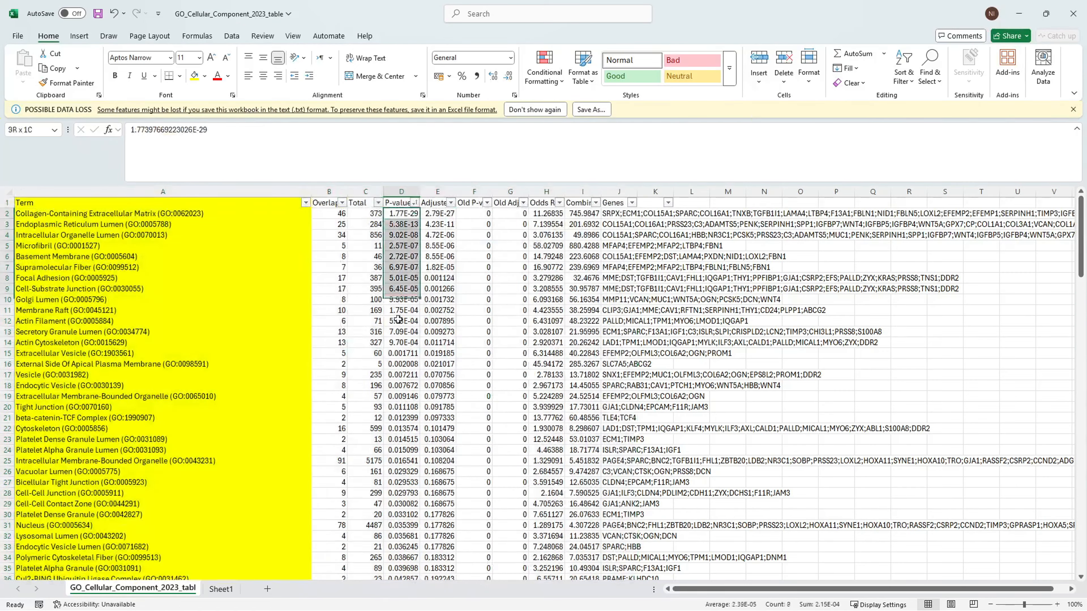
# Check the P-value of the last highlighted term, Golgi-associated Vesicle, and locate where P-values exceed 0.05.
pyautogui.scroll(-20, 299, 385)
pyautogui.scroll(1, 249, 449)
pyautogui.click(262, 470)
pyautogui.click(261, 461)
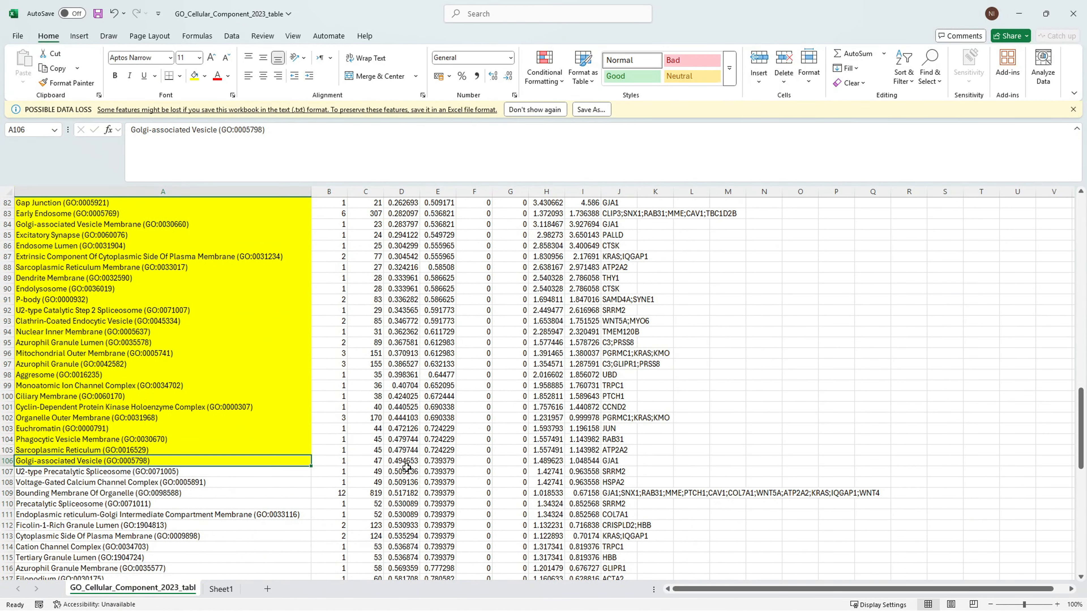
pyautogui.click(441, 458)
pyautogui.click(402, 459)
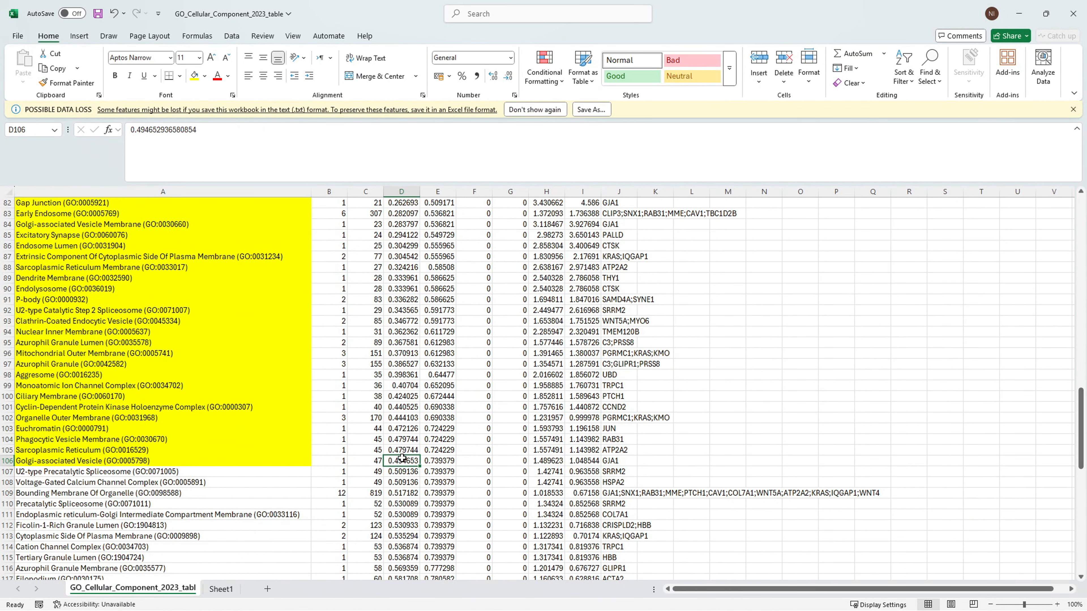
pyautogui.scroll(19, 392, 457)
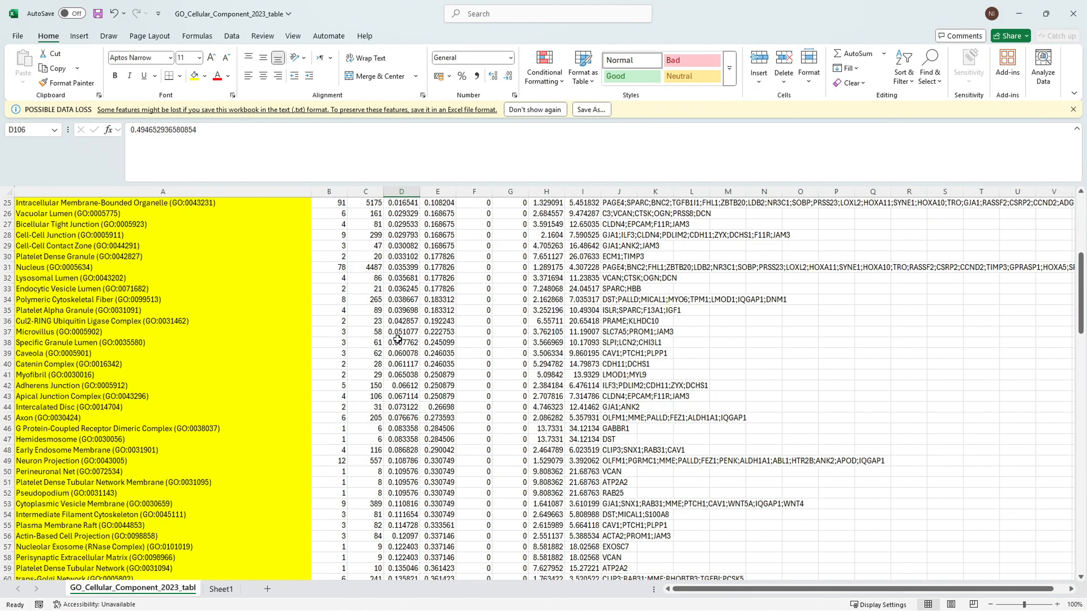
# Remove the yellow fill from the terms starting at Caveola (GO:0005901) in row 39 and continuing down the list.
pyautogui.click(299, 347)
pyautogui.moveTo(293, 352); pyautogui.dragTo(217, 321)
pyautogui.scroll(8, 215, 213)
pyautogui.scroll(7, 215, 212)
pyautogui.click(205, 76)
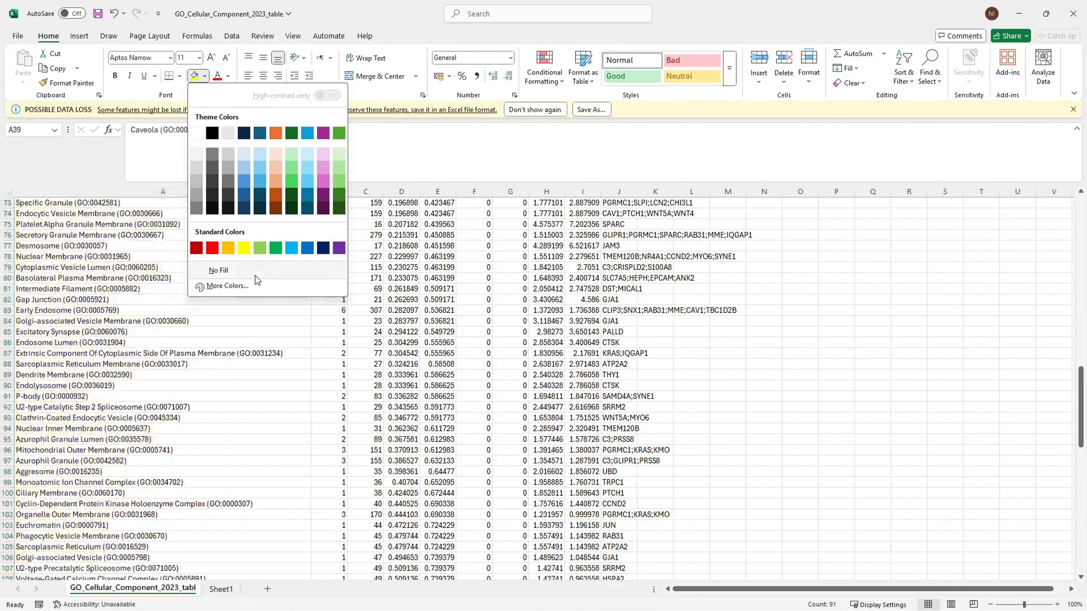
pyautogui.click(256, 274)
# Remove the yellow fill from the remaining terms with P-values above 0.05, Microvillus and Specific Granule Lumen.
pyautogui.scroll(20, 270, 300)
pyautogui.scroll(-5, 270, 300)
pyautogui.moveTo(231, 439); pyautogui.dragTo(404, 387)
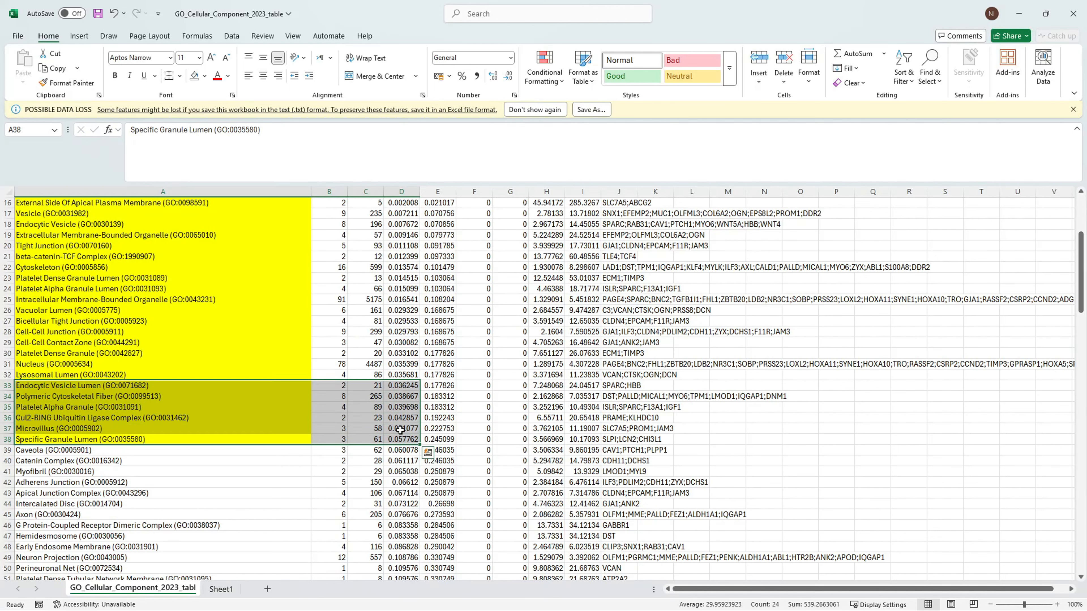
pyautogui.click(400, 440)
pyautogui.moveTo(397, 444); pyautogui.dragTo(466, 189)
pyautogui.click(194, 76)
# Copy the header and the highlighted significant rows, columns A to K, into a new sheet of the workbook.
pyautogui.scroll(2, 59, 244)
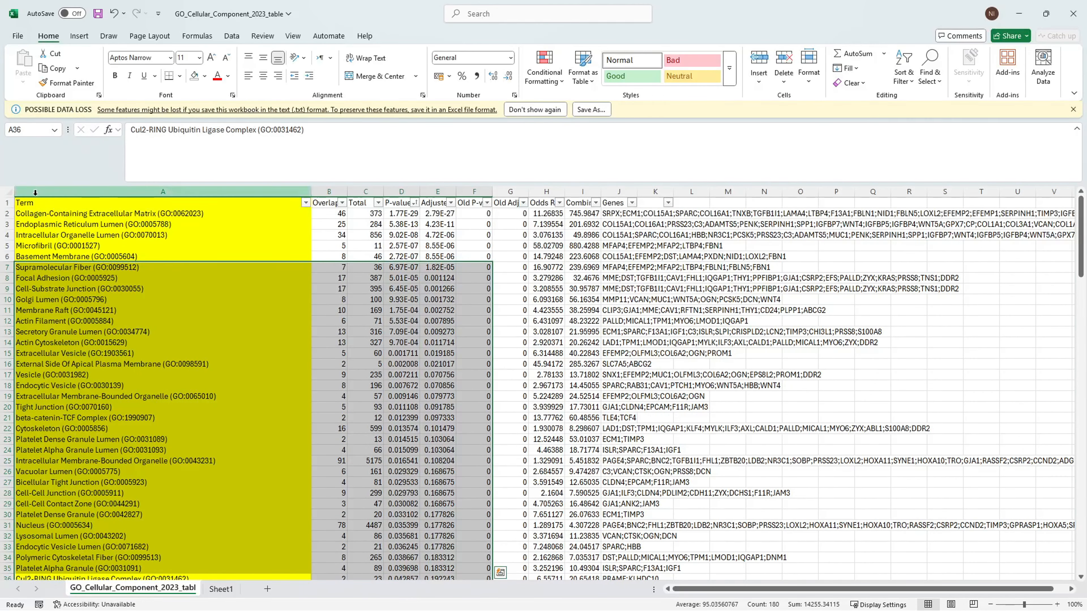
pyautogui.moveTo(43, 203); pyautogui.dragTo(667, 474)
pyautogui.hotkey('ctrl', 'c')
pyautogui.click(268, 590)
pyautogui.hotkey('ctrl', 'v')
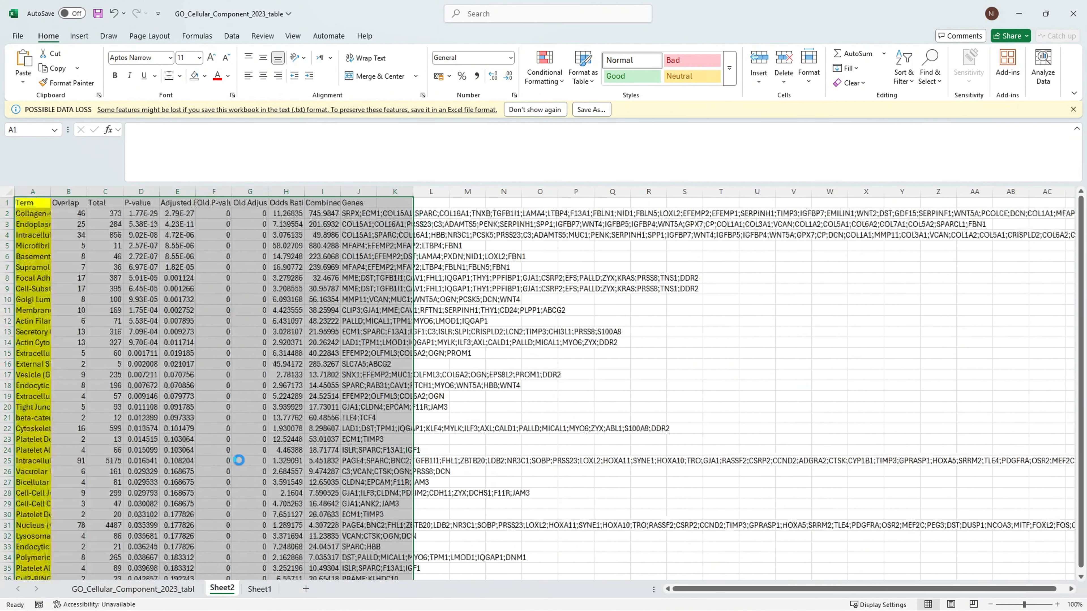
# Check the P-value of the last pasted cellular component row in Sheet2 against the 0.05 limit.
pyautogui.scroll(-7, 294, 368)
pyautogui.click(295, 366)
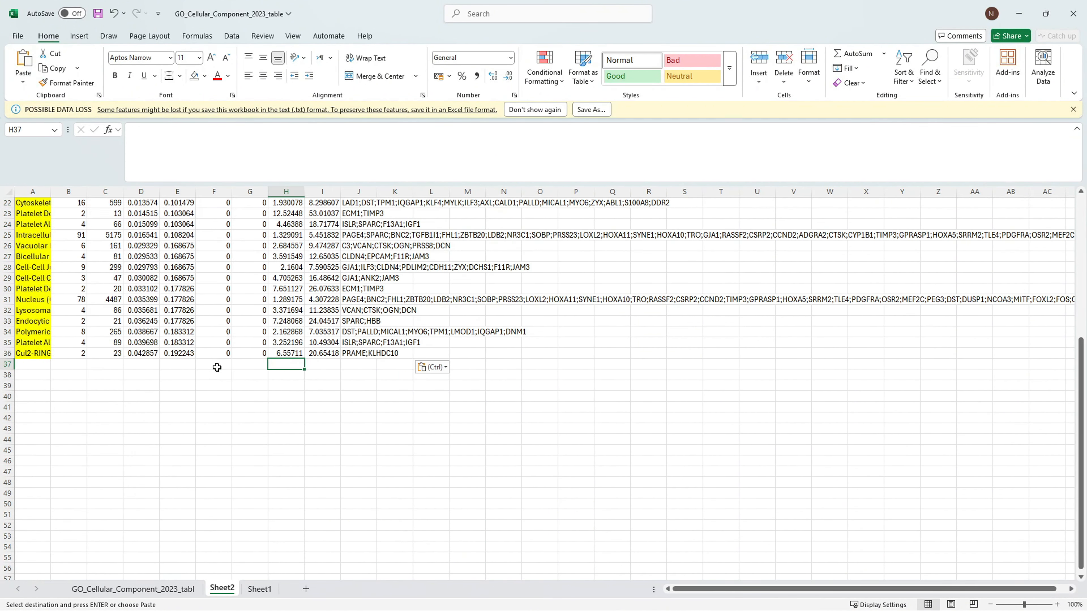
pyautogui.click(182, 353)
pyautogui.scroll(3, 182, 351)
pyautogui.click(140, 458)
pyautogui.click(141, 451)
pyautogui.scroll(4, 140, 451)
# Switch to the GO_Molecular_Function_2023_table workbook and sort its main table by P-value from smallest to largest.
pyautogui.click(670, 598)
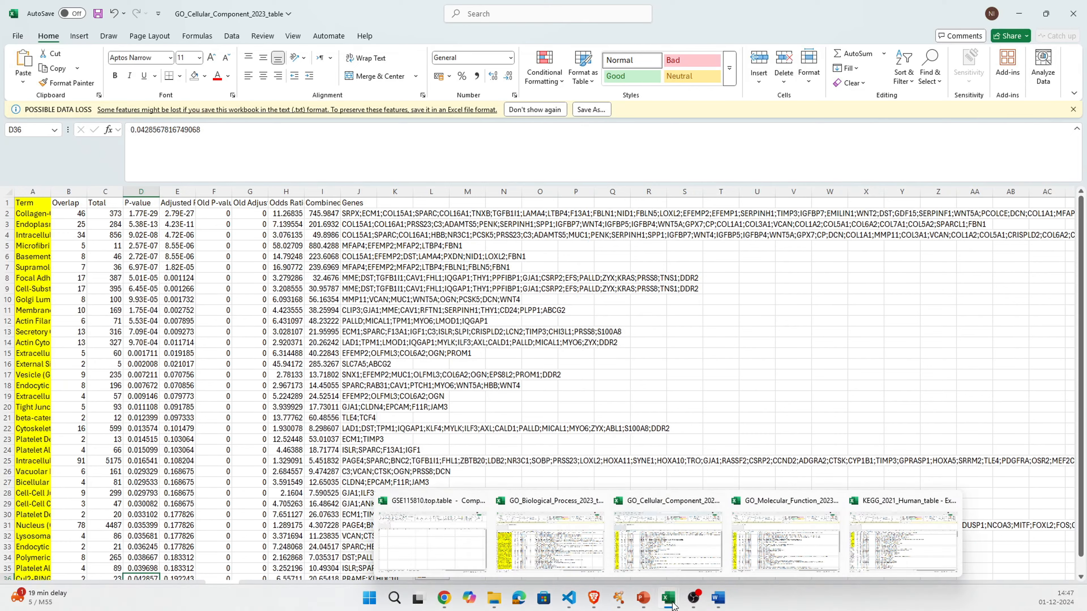
pyautogui.click(798, 544)
pyautogui.click(107, 257)
pyautogui.scroll(-1, 146, 460)
pyautogui.click(132, 589)
pyautogui.click(205, 203)
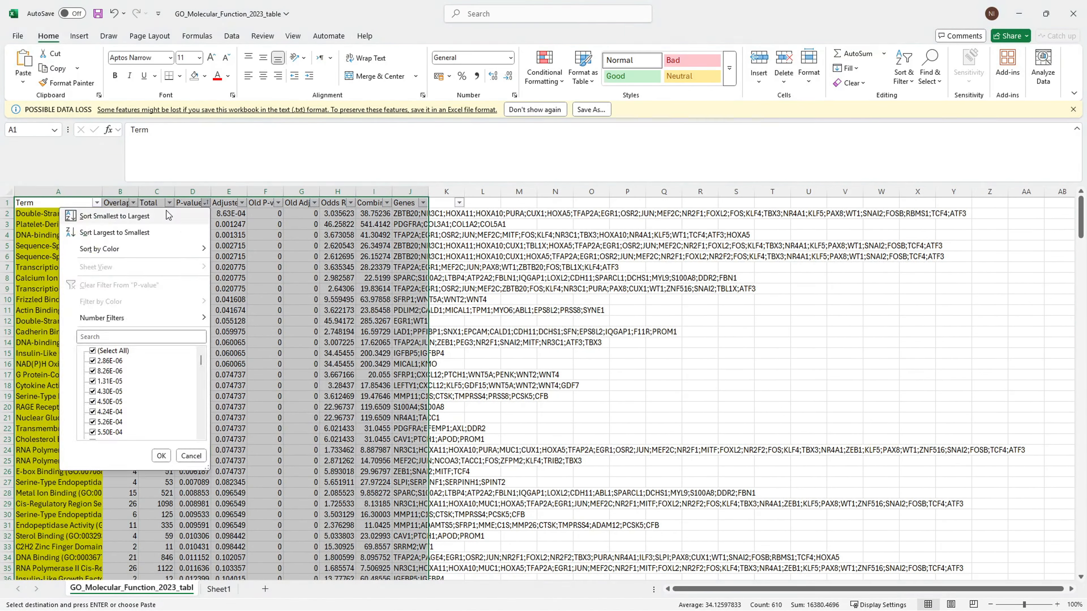
pyautogui.click(167, 211)
# Copy the significant molecular function rows from Epidermal Growth Factor Receptor Binding (GO:0005154) up to the start of the table.
pyautogui.scroll(-14, 199, 308)
pyautogui.click(196, 409)
pyautogui.click(68, 396)
pyautogui.hotkey('ctrl', 'shift', 'Right')
pyautogui.hotkey('ctrl', 'shift', 'Up')
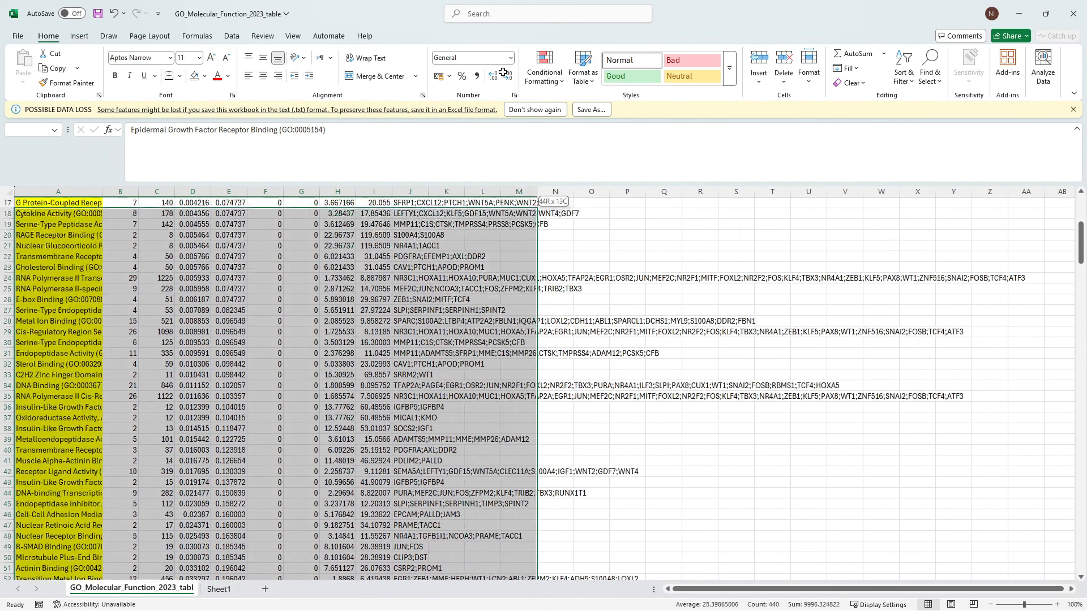
pyautogui.hotkey('ctrl', 'c')
# Fit the Term column of Sheet1 to its names and check the molecular function rows through to the last one.
pyautogui.click(219, 589)
pyautogui.click(112, 269)
pyautogui.scroll(1, 136, 283)
pyautogui.click(32, 203)
pyautogui.doubleClick(50, 192)
pyautogui.scroll(-15, 419, 380)
pyautogui.click(420, 382)
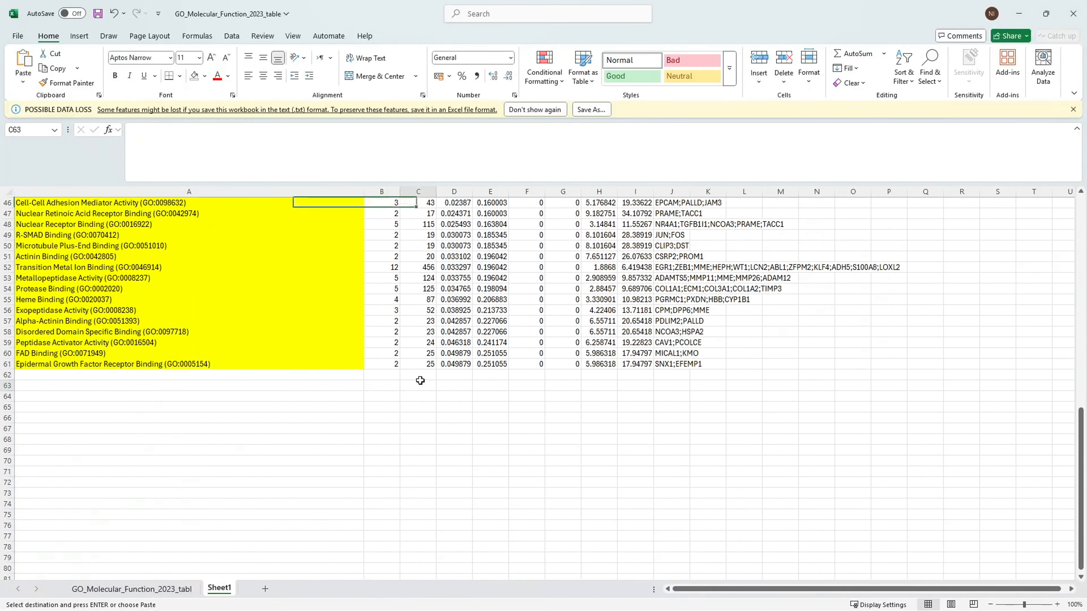
pyautogui.hotkey('ctrl', 'Up')
# Switch to the KEGG_2021_Human_table workbook and sort the table by P-value from smallest to largest.
pyautogui.moveTo(673, 600)
pyautogui.click(550, 541)
pyautogui.click(154, 205)
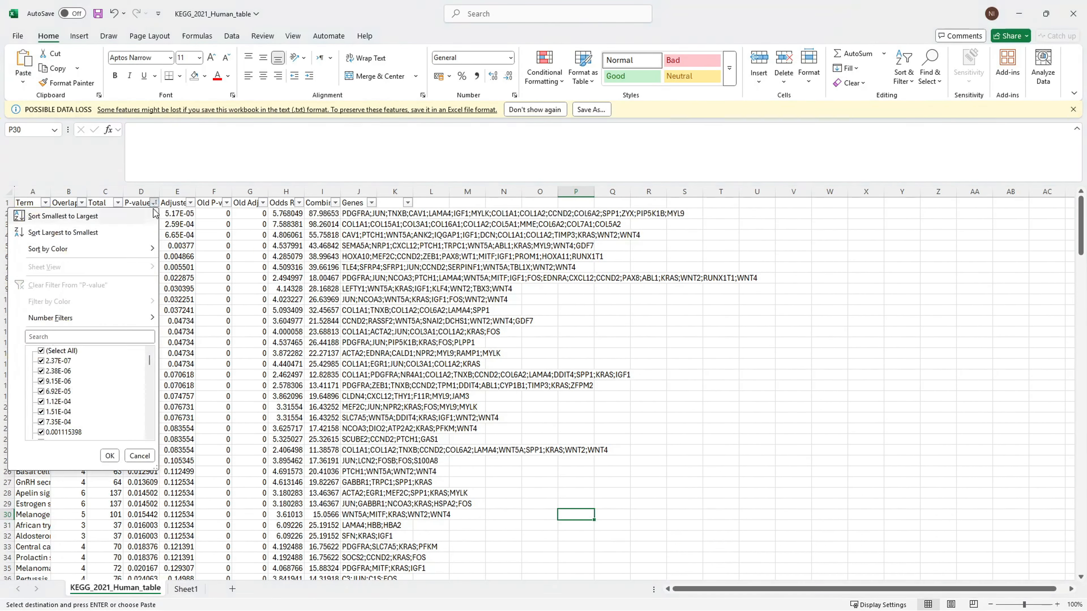
pyautogui.click(125, 215)
# Copy the KEGG rows with P-values below 0.05, rows 2 to 45 in columns A to J, into a new sheet.
pyautogui.moveTo(31, 213); pyautogui.dragTo(359, 526)
pyautogui.hotkey('ctrl', 'c')
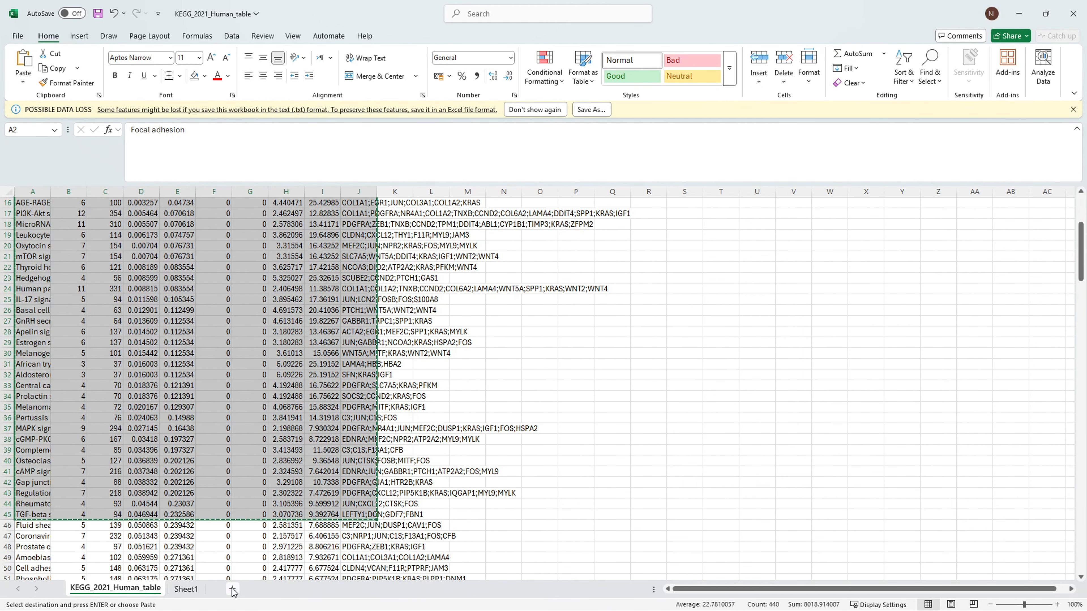
pyautogui.click(232, 589)
pyautogui.hotkey('ctrl', 'v')
# Insert a row above the pasted KEGG data in Sheet2 and copy the header row from the original table into it.
pyautogui.rightClick(8, 203)
pyautogui.click(60, 310)
pyautogui.click(115, 589)
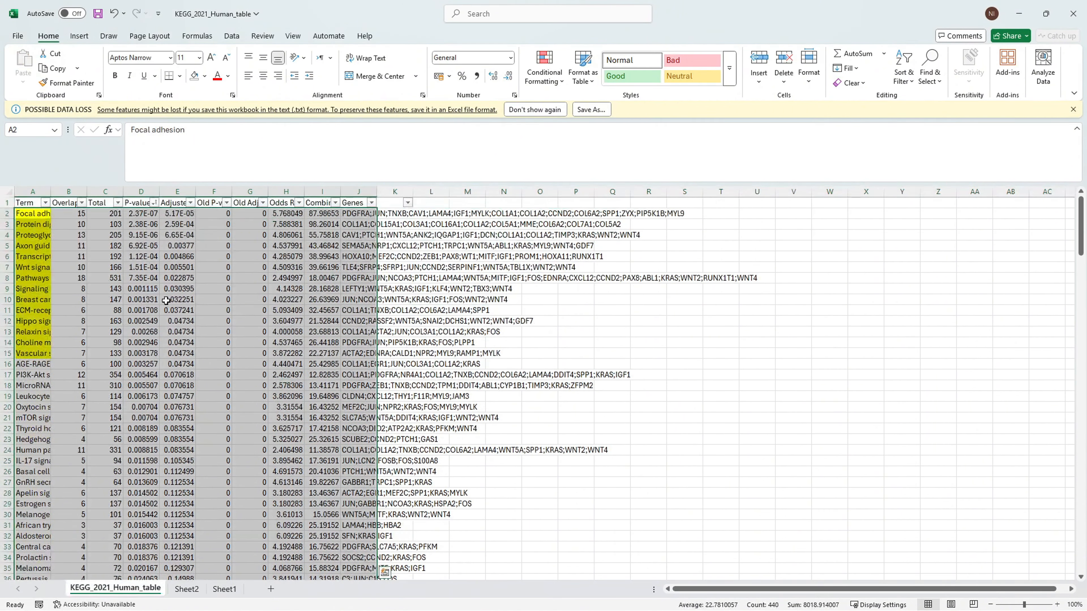
pyautogui.click(7, 203)
pyautogui.hotkey('ctrl', 'c')
pyautogui.click(187, 589)
pyautogui.hotkey('ctrl', 'v')
# Review the Adjusted P-value column of the KEGG Sheet2 and fit the Term column to its pathway names.
pyautogui.click(431, 343)
pyautogui.click(69, 215)
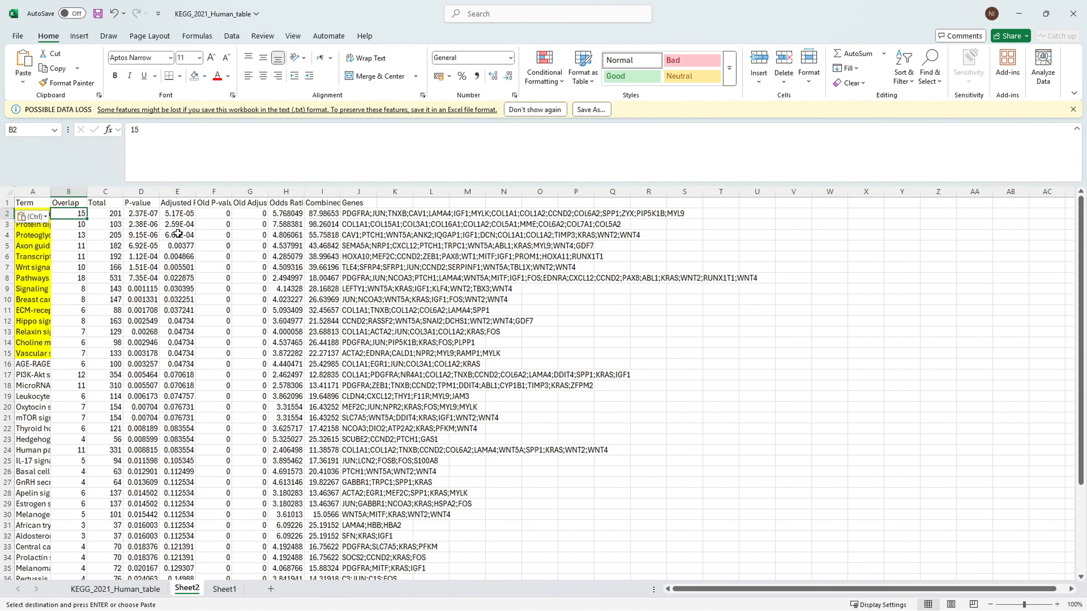
pyautogui.moveTo(177, 215); pyautogui.dragTo(196, 597)
pyautogui.scroll(4, 172, 428)
pyautogui.doubleClick(51, 191)
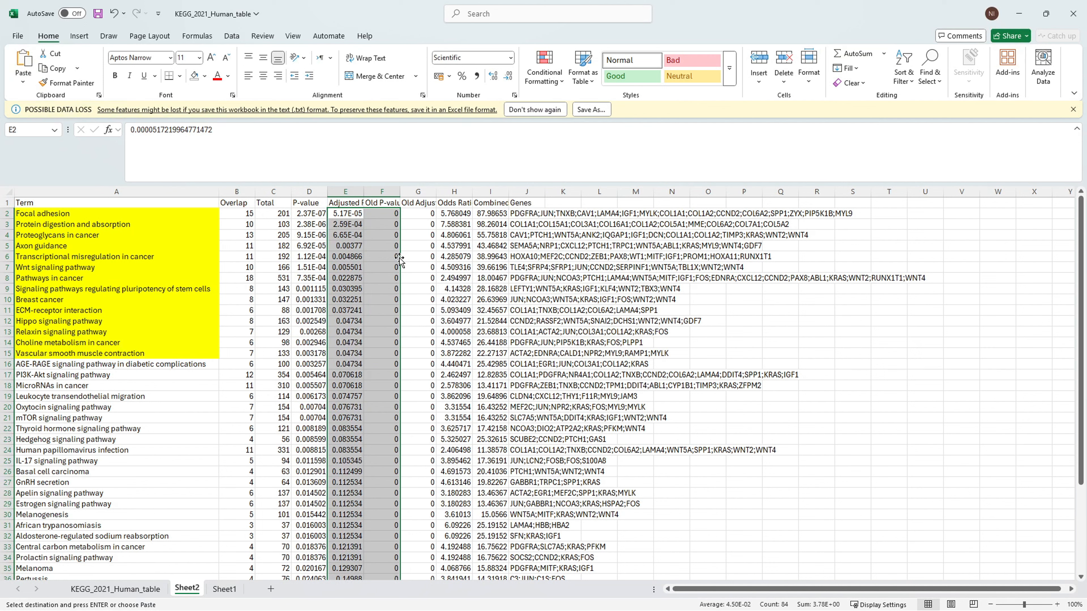
# Select the yellow-highlighted KEGG pathway rows, from Focal adhesion down to Vascular smooth muscle contraction, columns A to J.
pyautogui.click(129, 217)
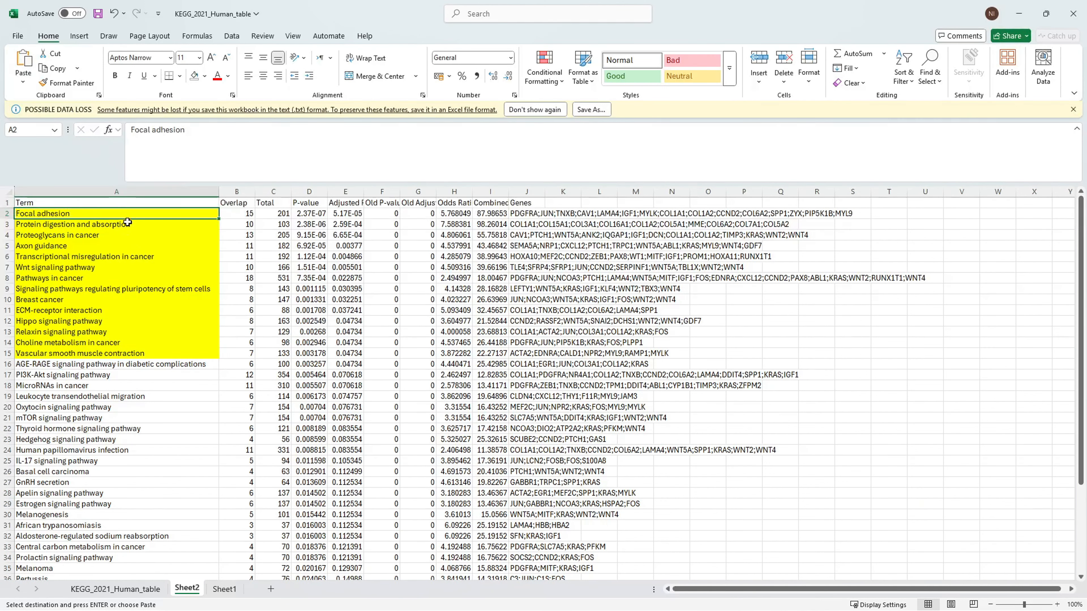
pyautogui.hotkey('ctrl', 'c')
pyautogui.click(530, 214)
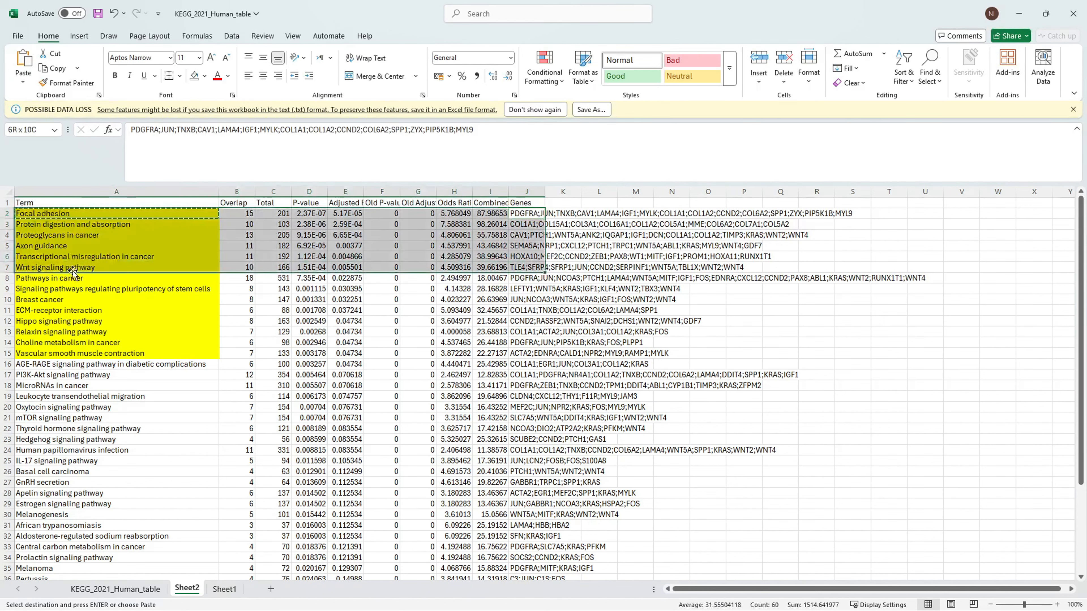
pyautogui.click(79, 353)
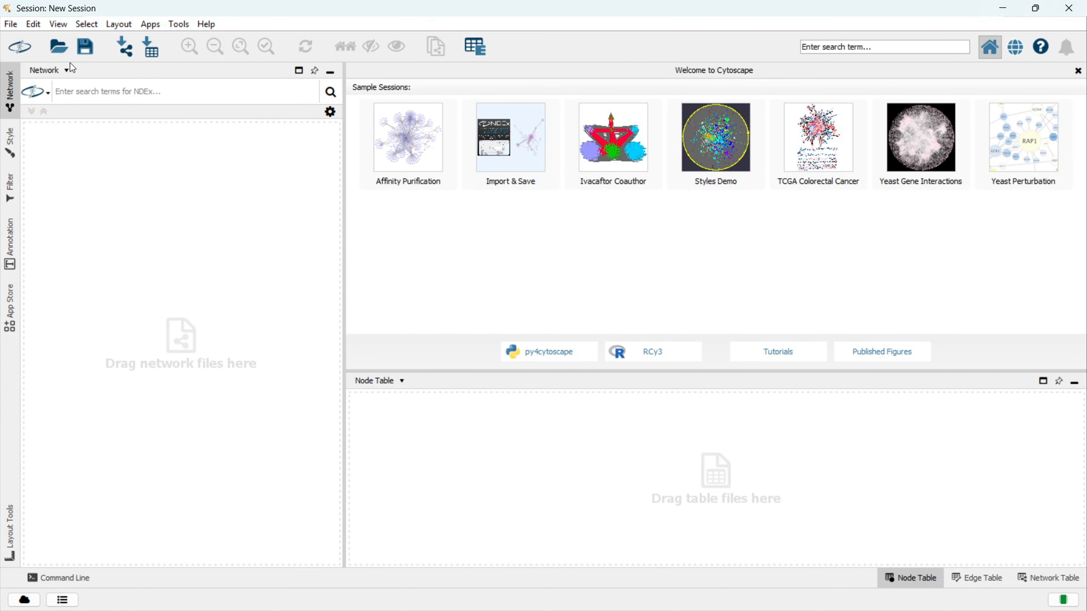
# Switch to Cytoscape and show the App Store's list of installed apps.
pyautogui.click(150, 24)
pyautogui.moveTo(176, 46)
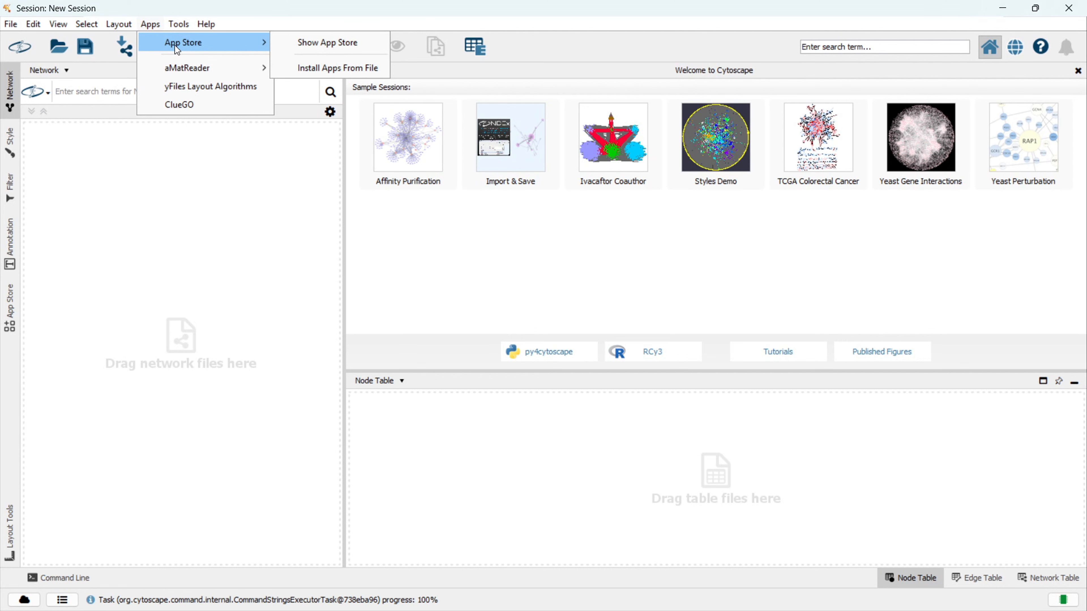
pyautogui.moveTo(215, 27)
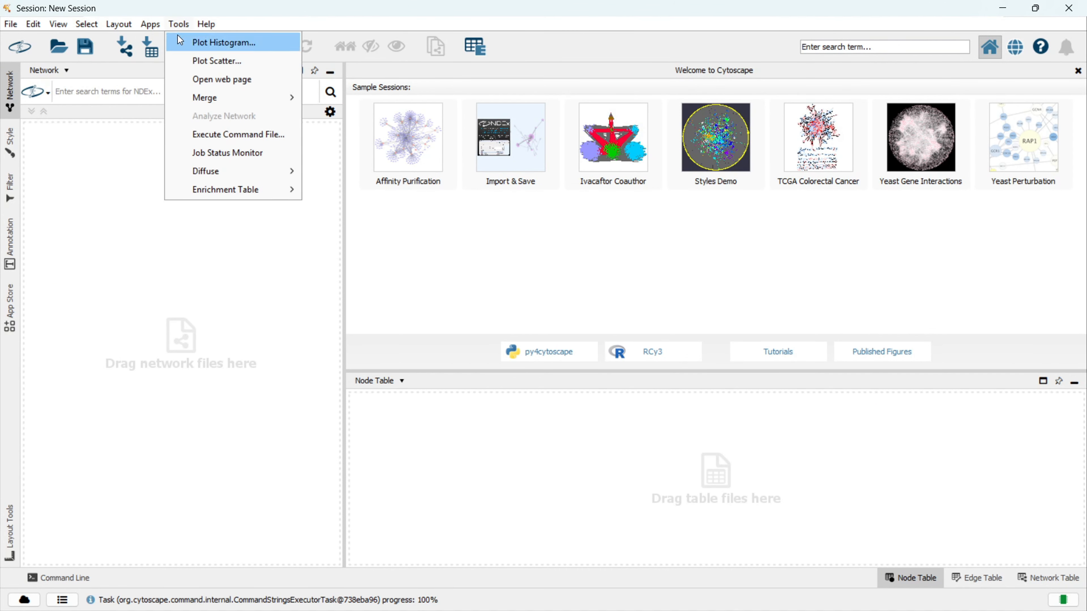
pyautogui.moveTo(179, 24)
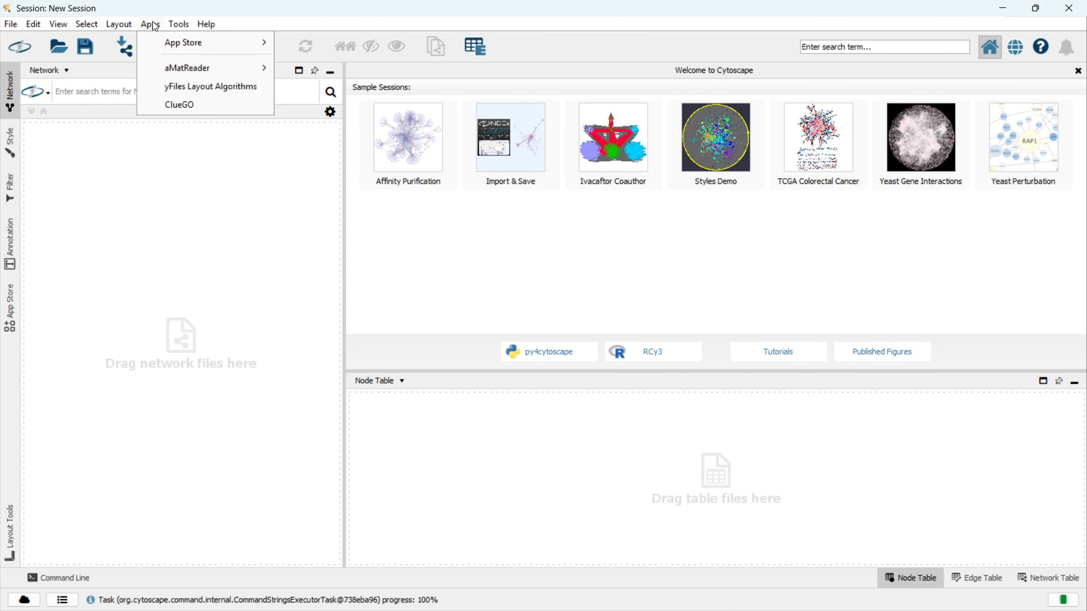
pyautogui.click(287, 46)
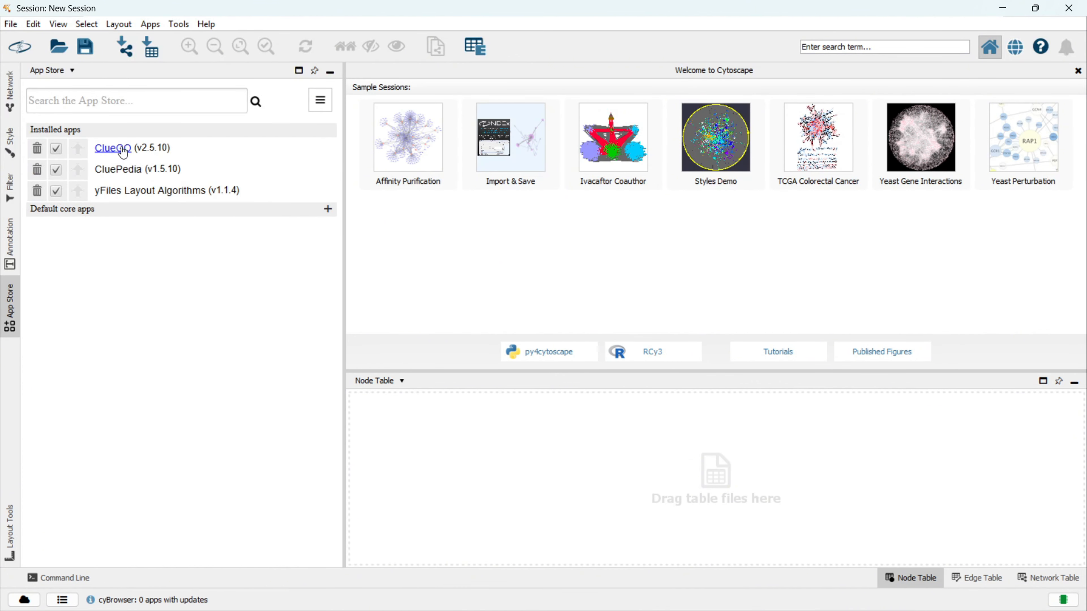
# Launch the ClueGO app.
pyautogui.click(179, 24)
pyautogui.moveTo(150, 24)
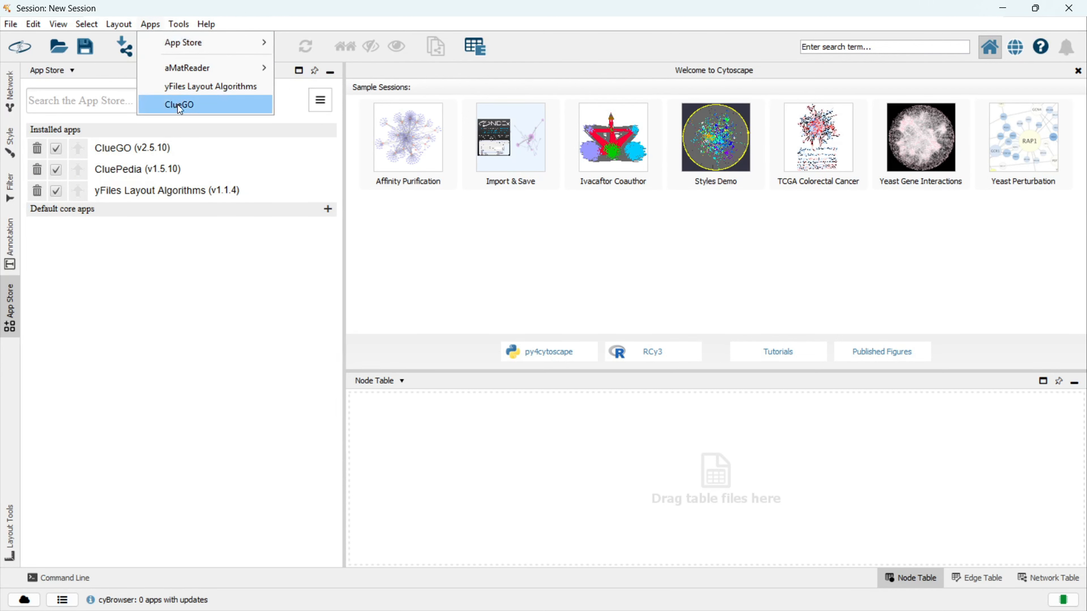
pyautogui.click(188, 105)
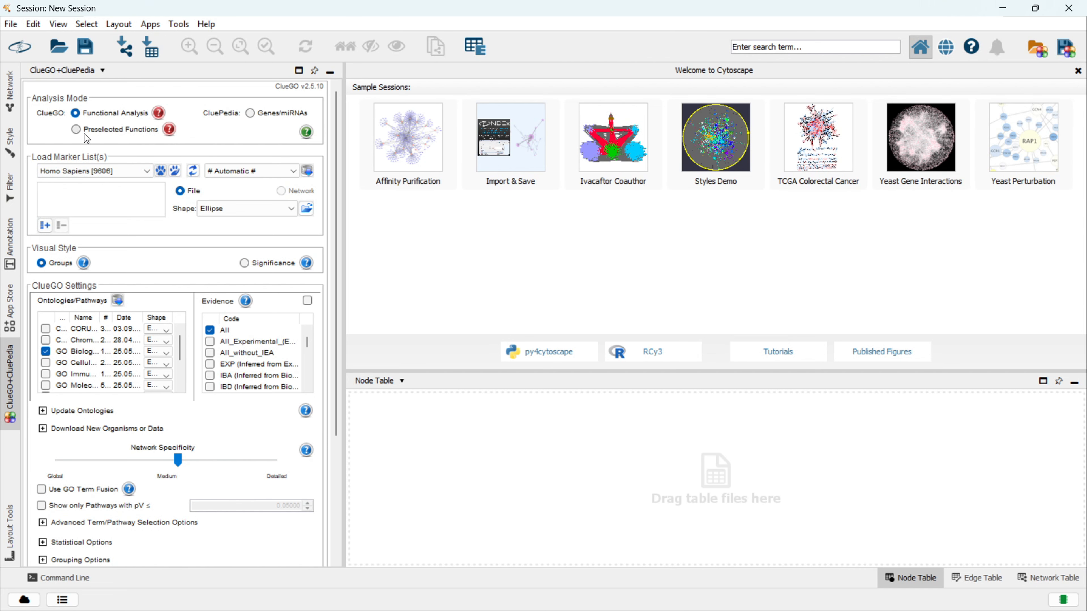
# Read ClueGO's explanations of the Functional Analysis and Preselected Functions modes and its About information, closing each window.
pyautogui.click(158, 114)
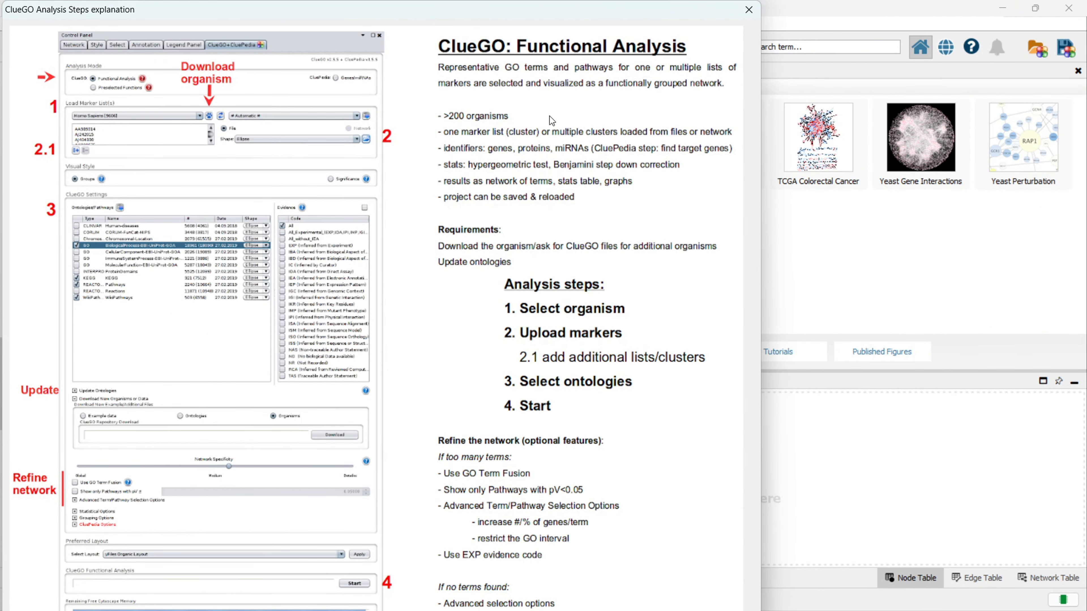
pyautogui.click(748, 9)
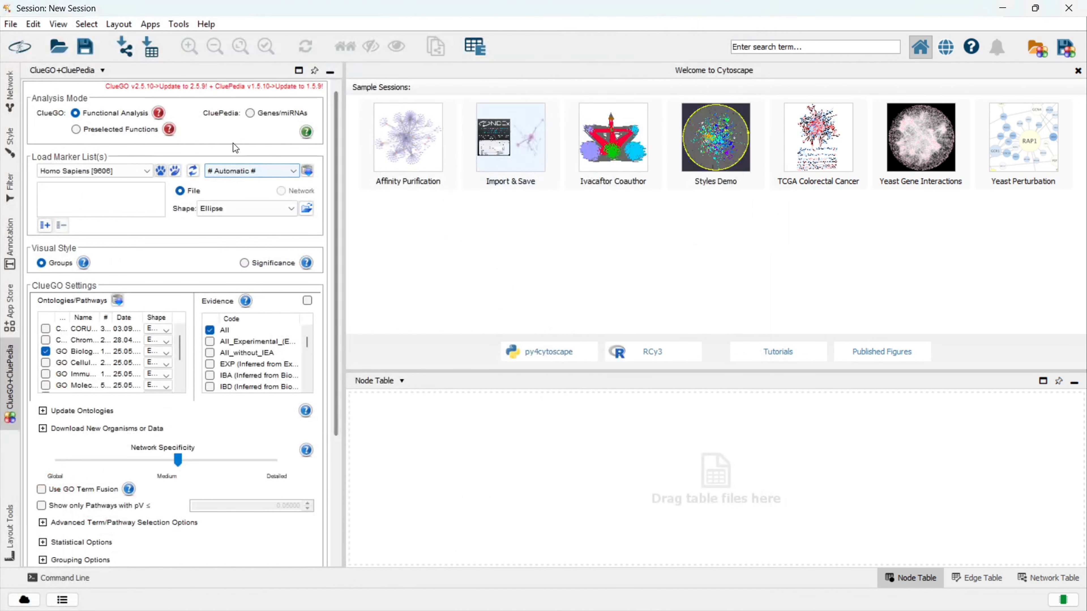
pyautogui.click(306, 133)
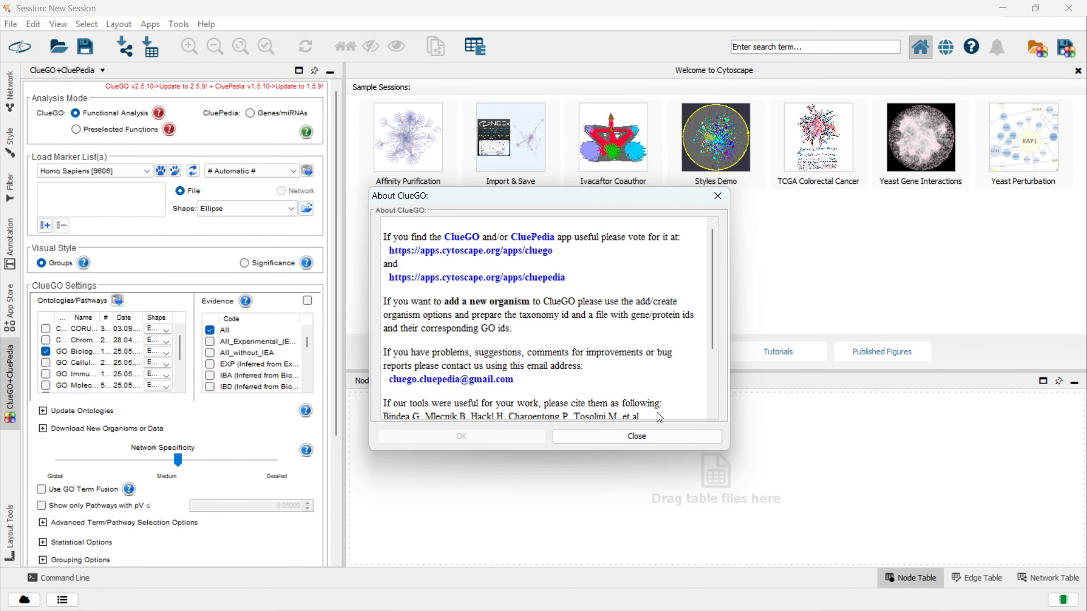
pyautogui.click(620, 436)
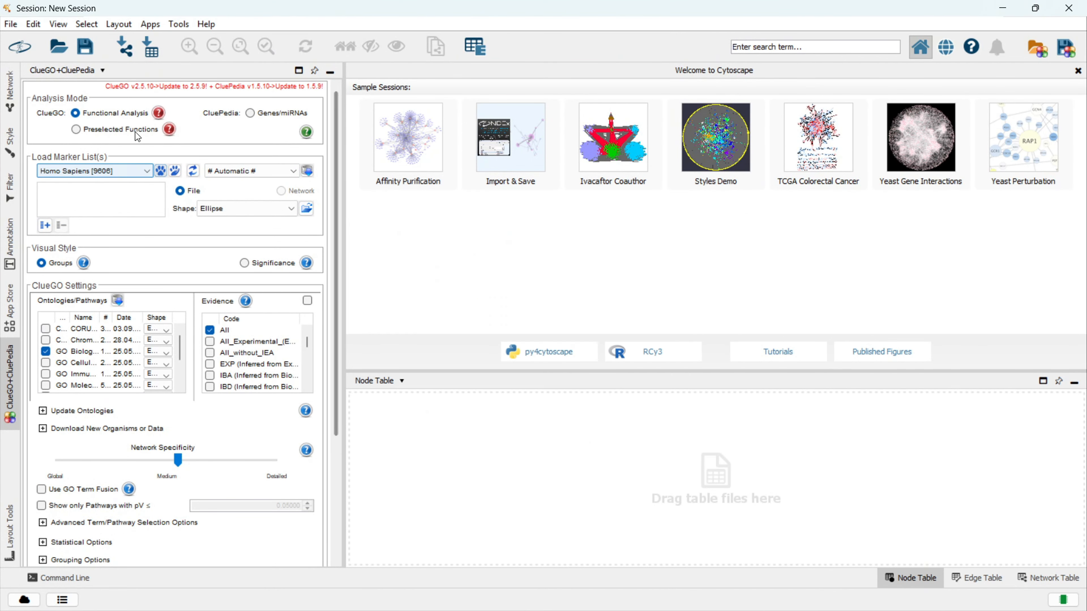
pyautogui.click(170, 130)
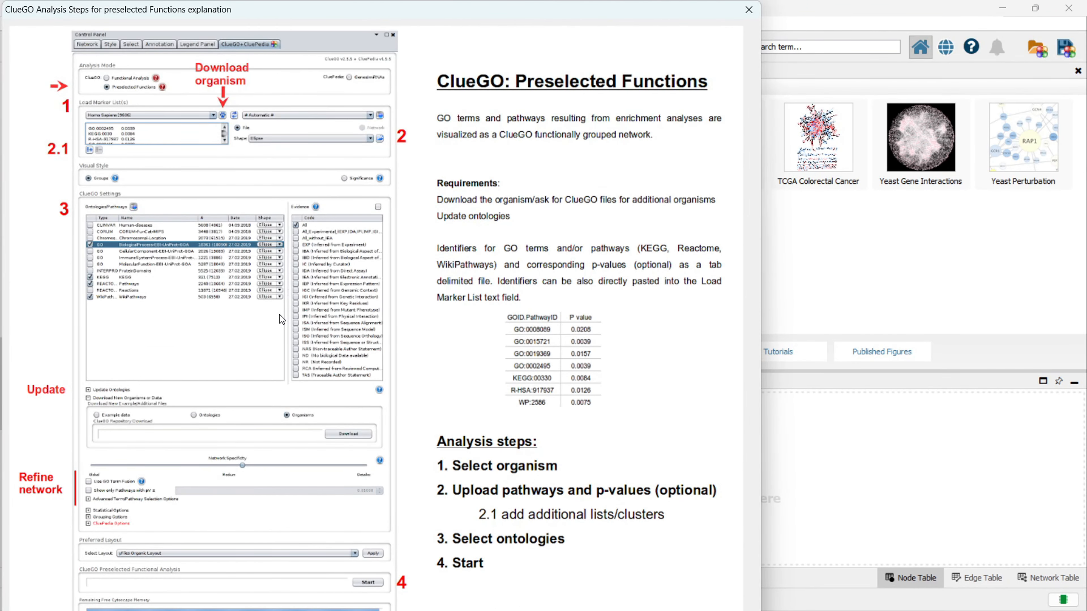
pyautogui.click(749, 10)
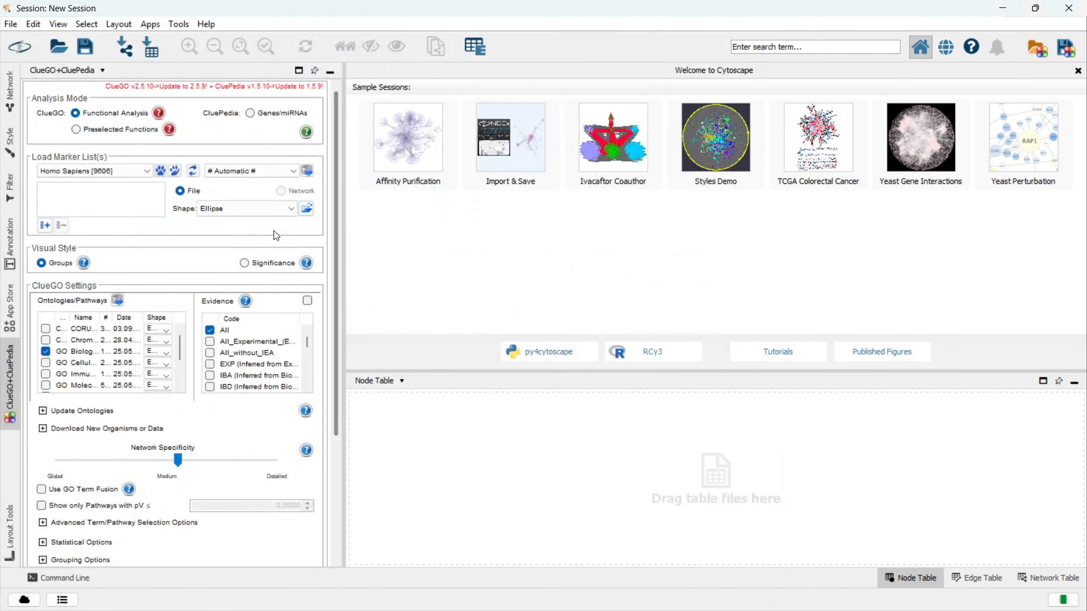
# Keep Homo Sapiens [9606] as organism and # Automatic # as identifier type, and paste the copied gene list as the marker list.
pyautogui.click(109, 176)
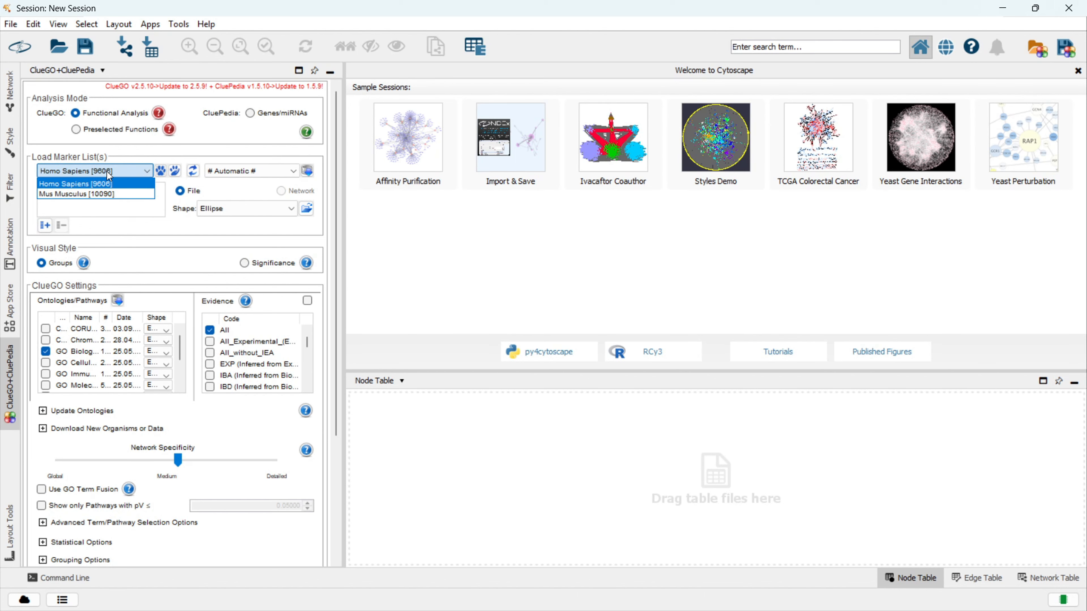
pyautogui.click(109, 175)
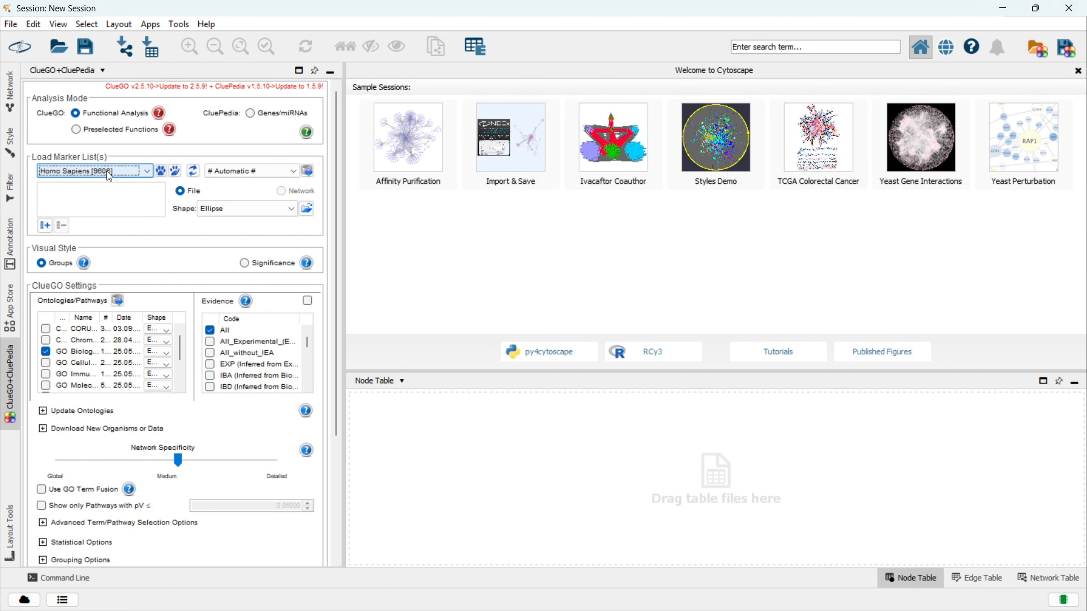
pyautogui.click(293, 173)
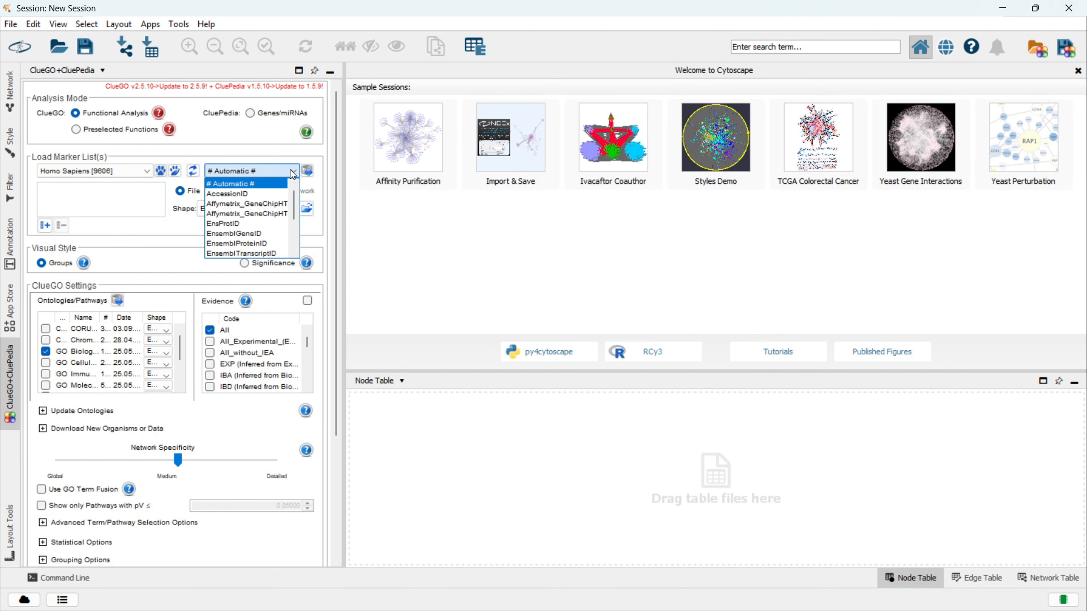
pyautogui.click(268, 175)
pyautogui.click(111, 207)
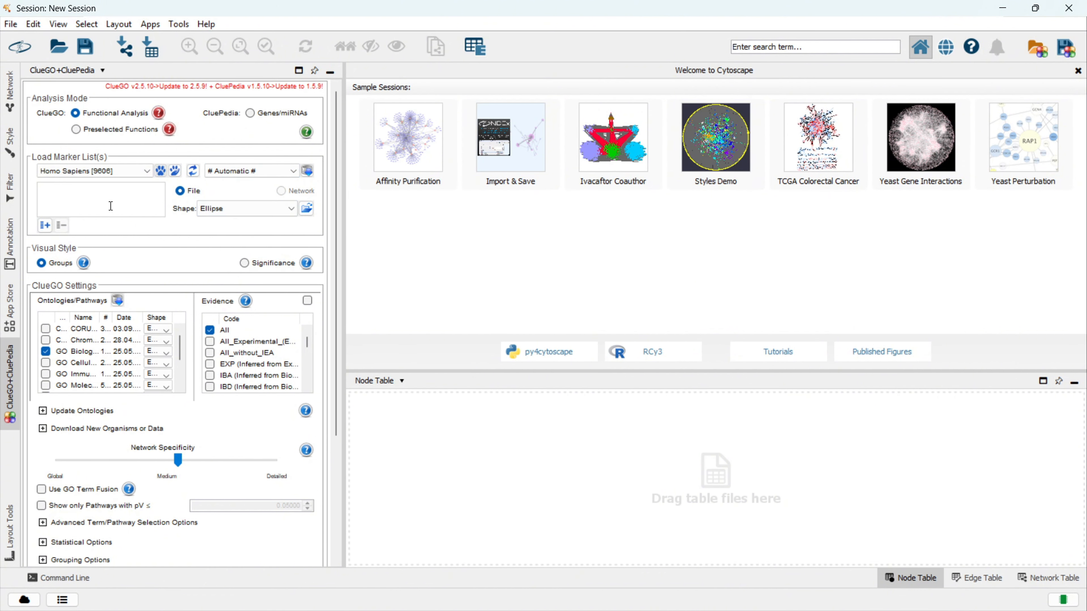
pyautogui.hotkey('ctrl', 'v')
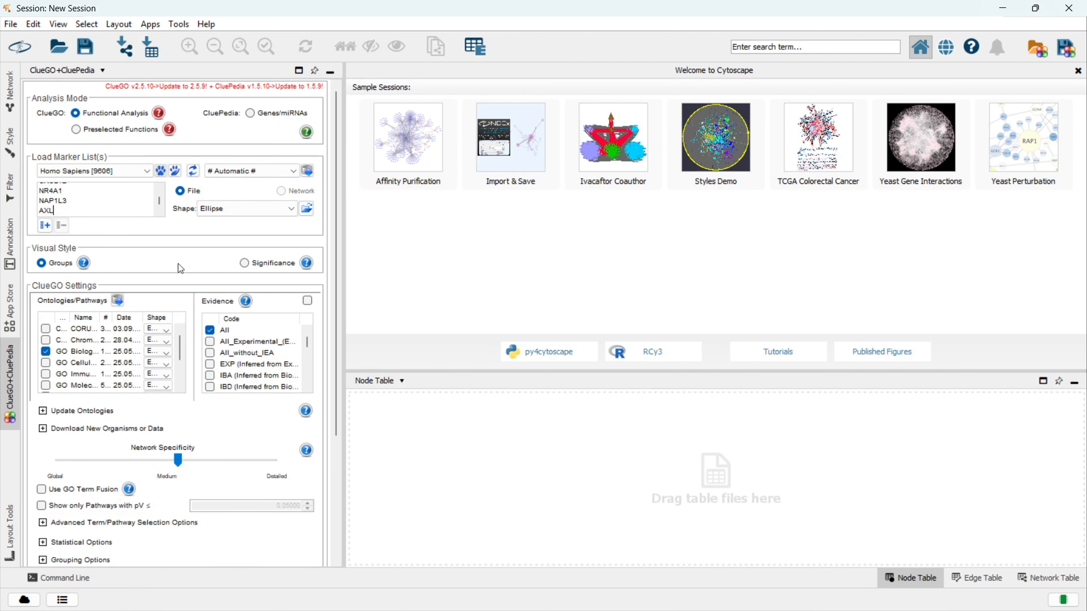
# View the legend of the Groups visual style for node size significance and group color.
pyautogui.click(84, 263)
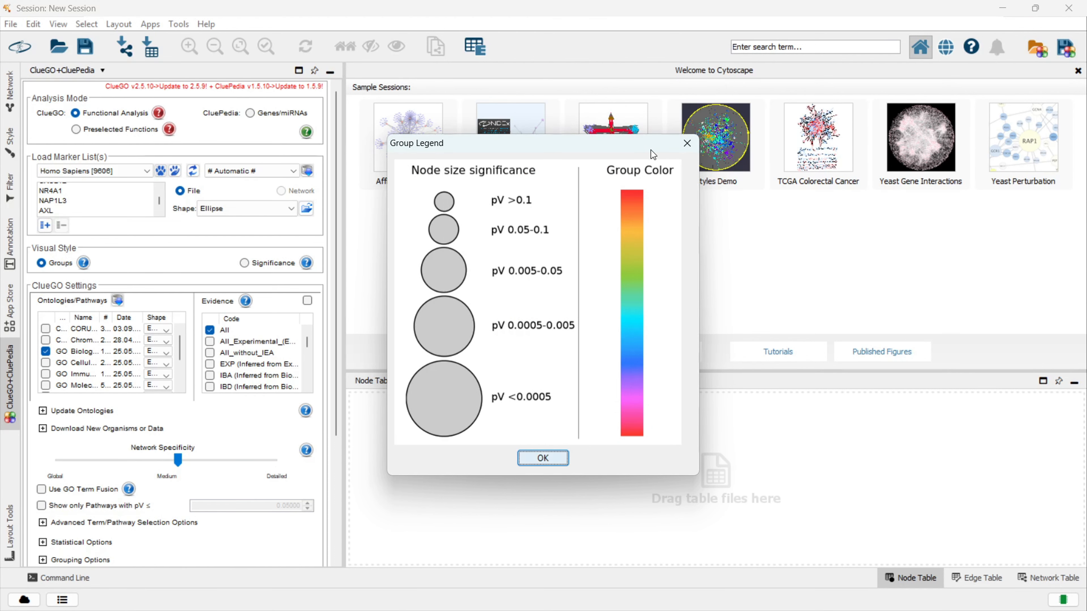
pyautogui.click(686, 143)
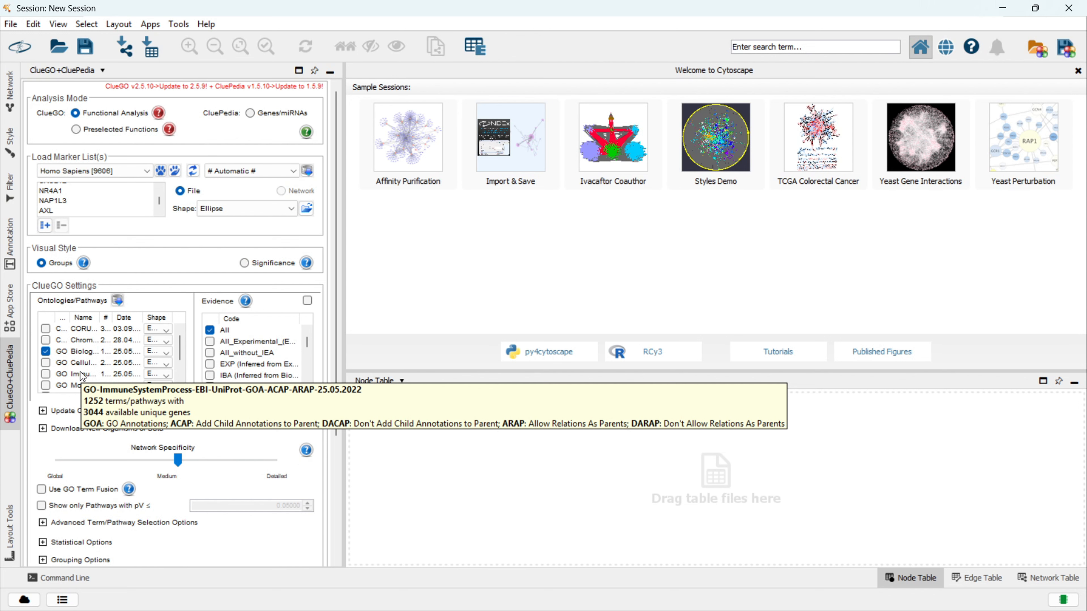
# Select the GO Biological Process, Cellular Component and Molecular Function ontologies plus KEGG for the analysis.
pyautogui.scroll(-3, 82, 377)
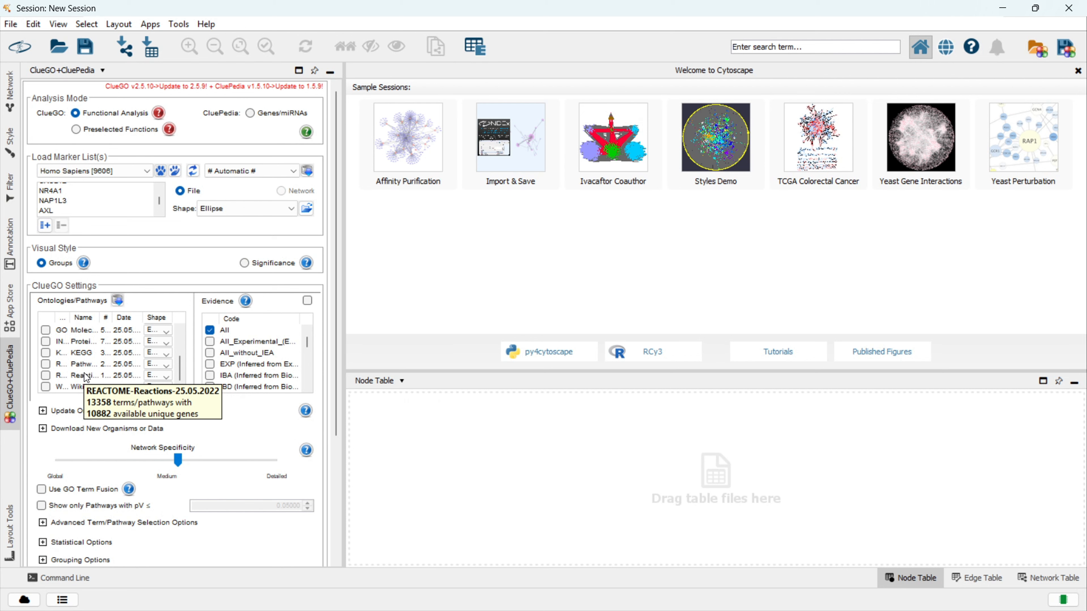
pyautogui.scroll(3, 87, 376)
pyautogui.click(45, 328)
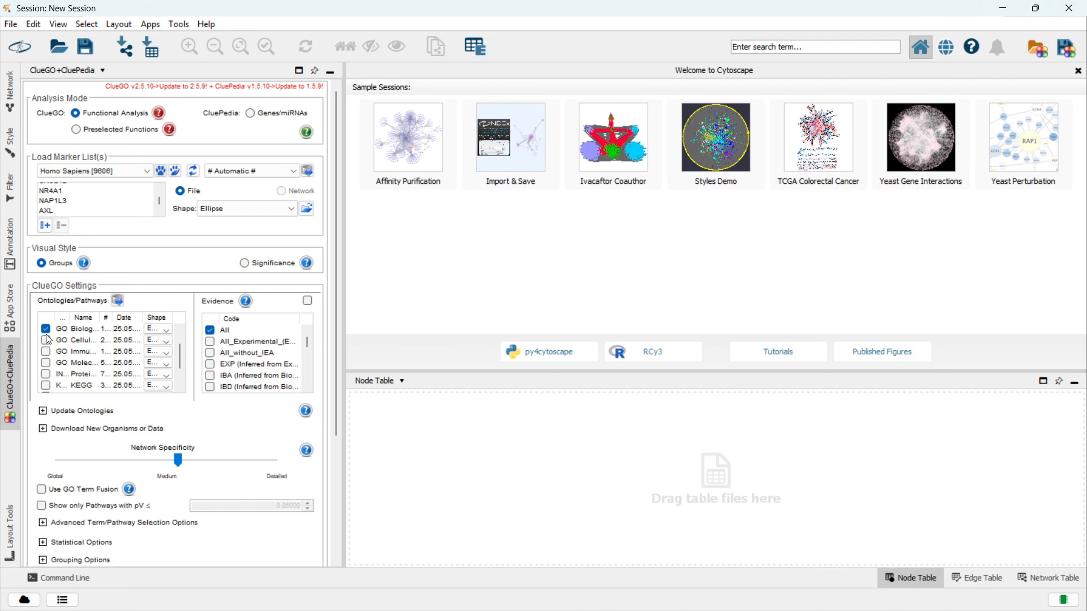
pyautogui.click(47, 341)
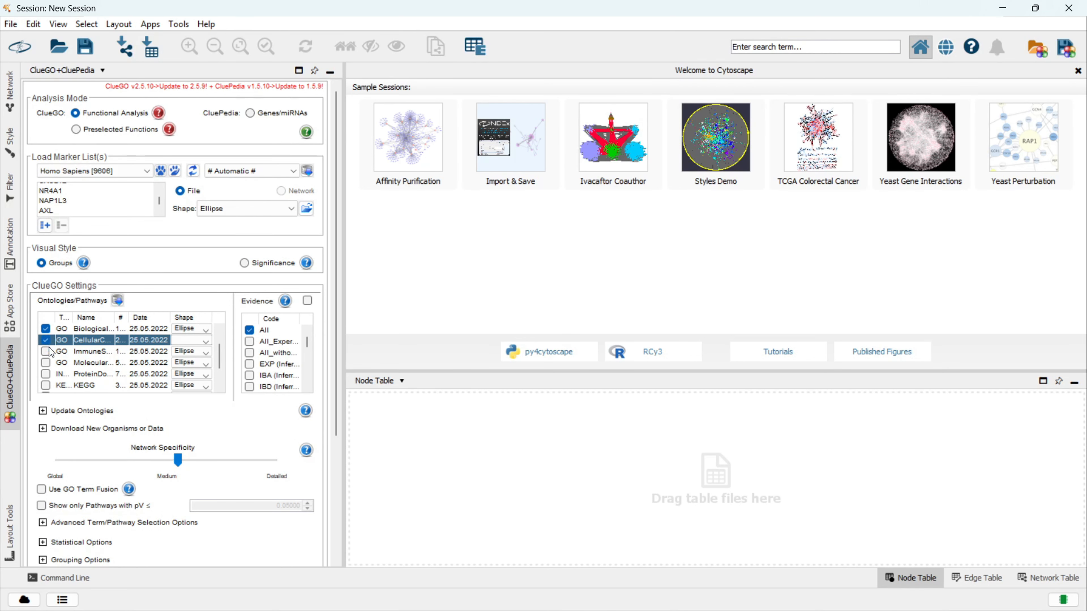
pyautogui.click(45, 363)
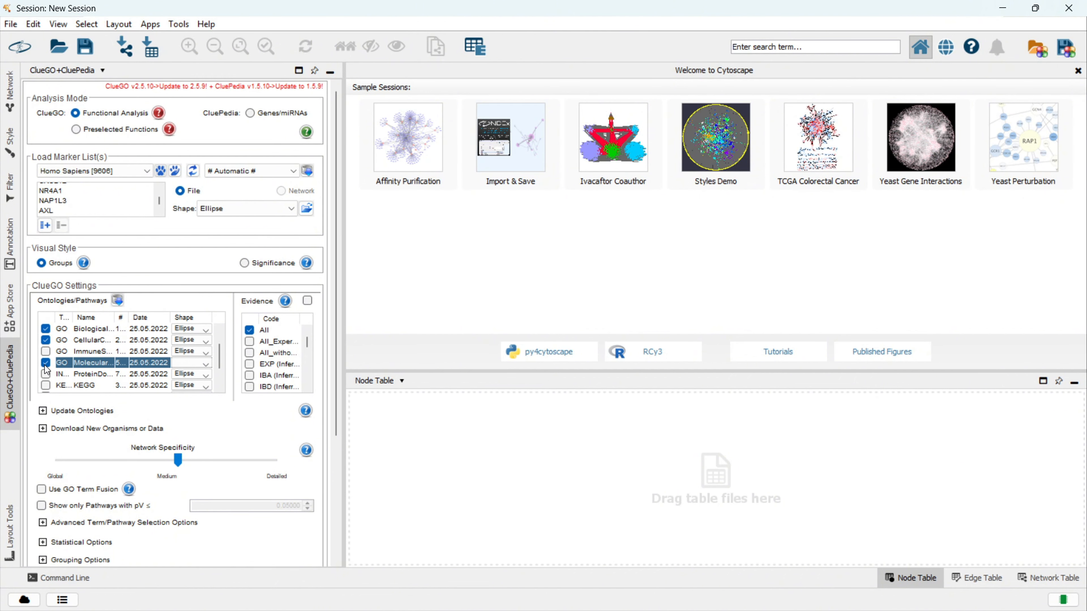
pyautogui.click(46, 386)
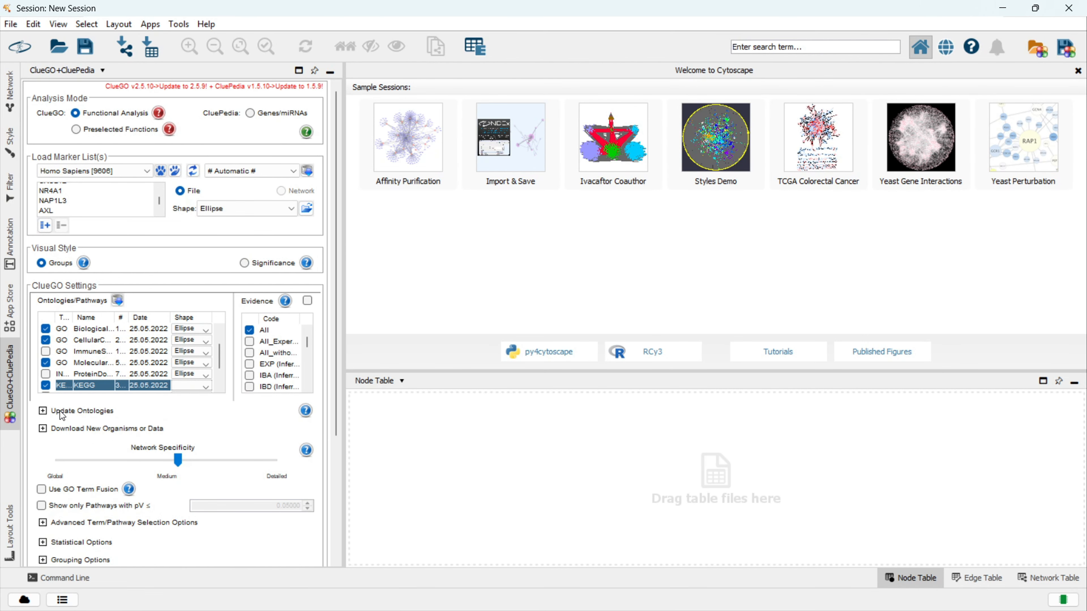
# View the options for updating ontologies and for downloading new organisms or data, collapsing each section again.
pyautogui.click(44, 411)
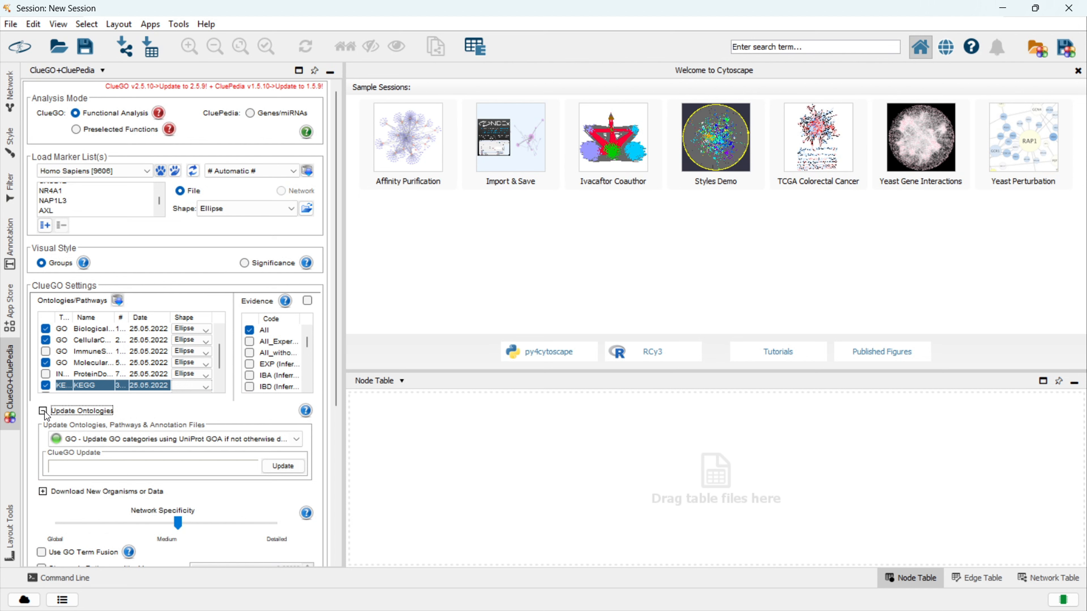
pyautogui.click(44, 411)
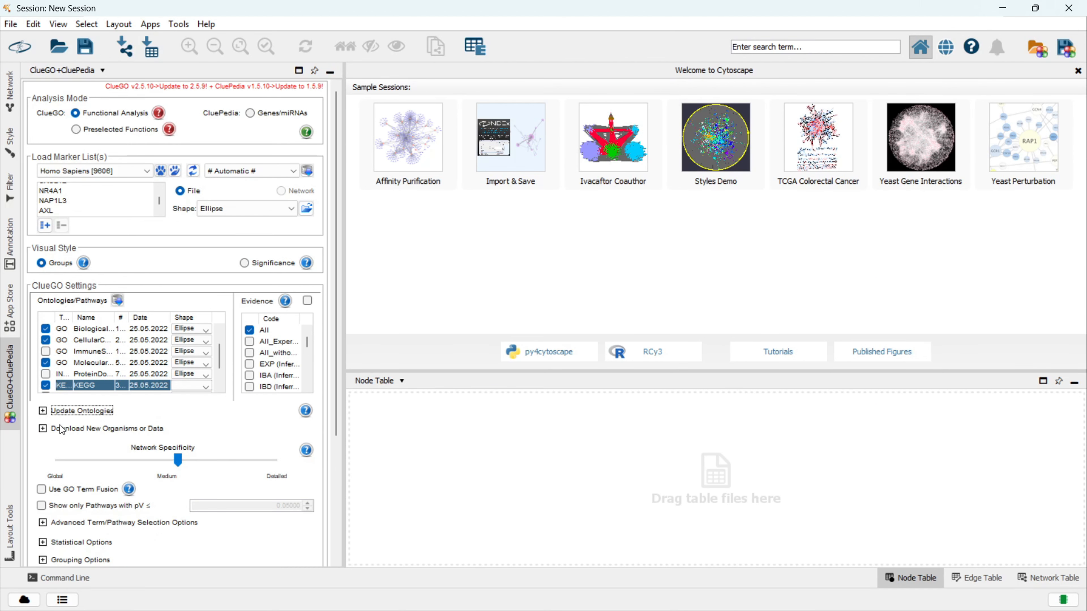
pyautogui.scroll(-2, 60, 425)
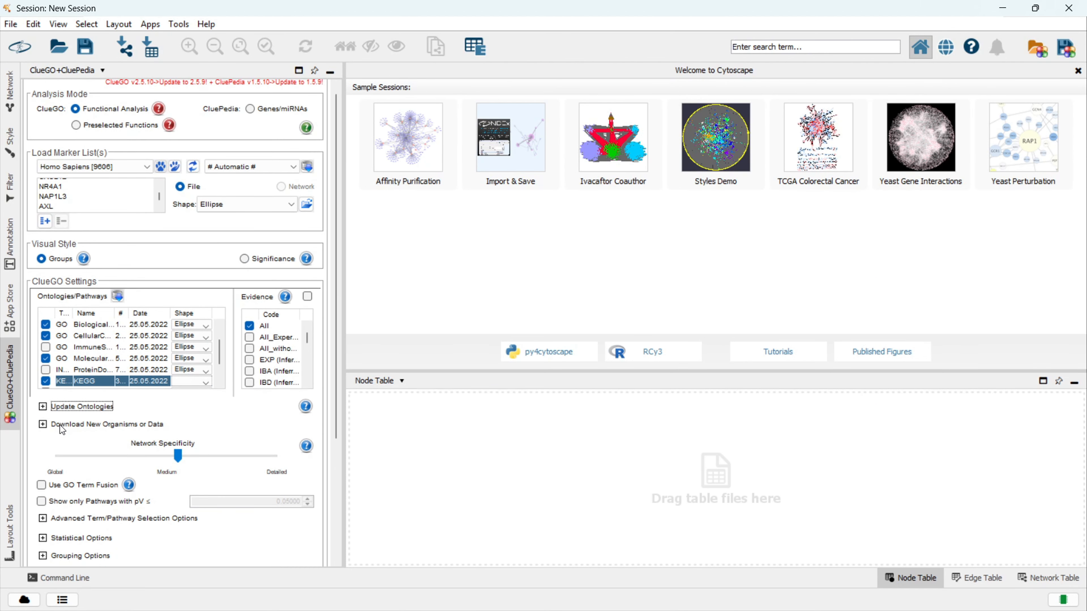
pyautogui.click(44, 425)
pyautogui.click(43, 424)
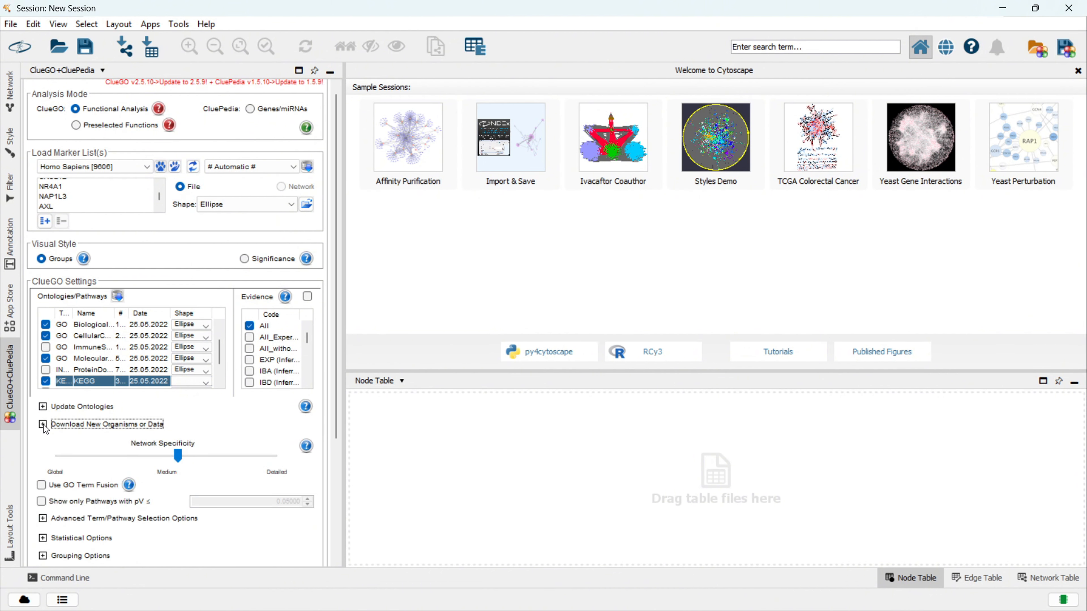
pyautogui.scroll(-1, 86, 465)
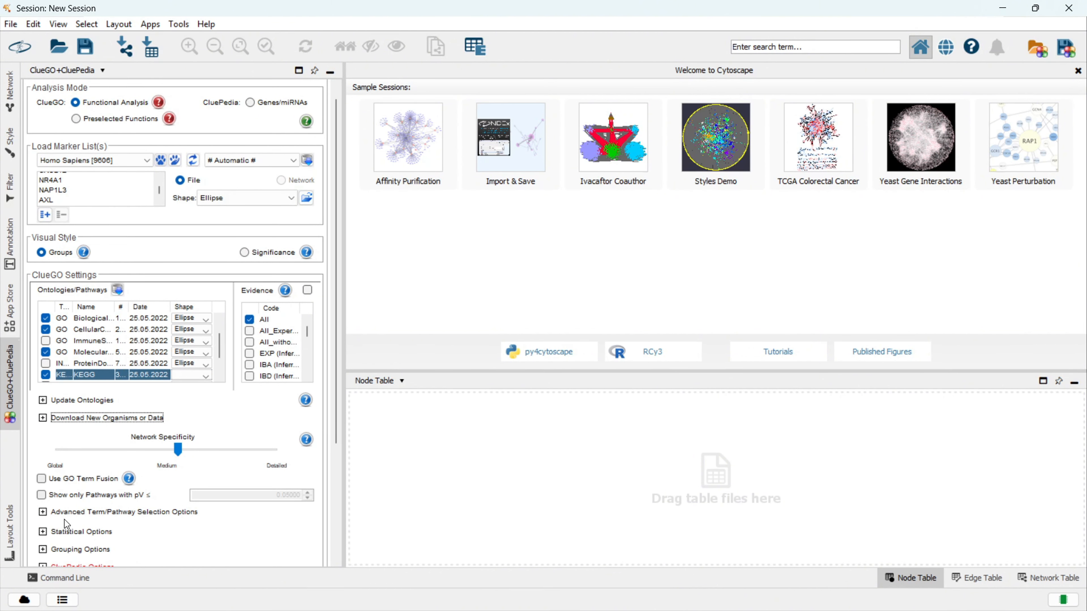
# Expand the advanced term/pathway selection and statistical options, and review the pV correction methods while keeping Bonferroni step down.
pyautogui.click(43, 519)
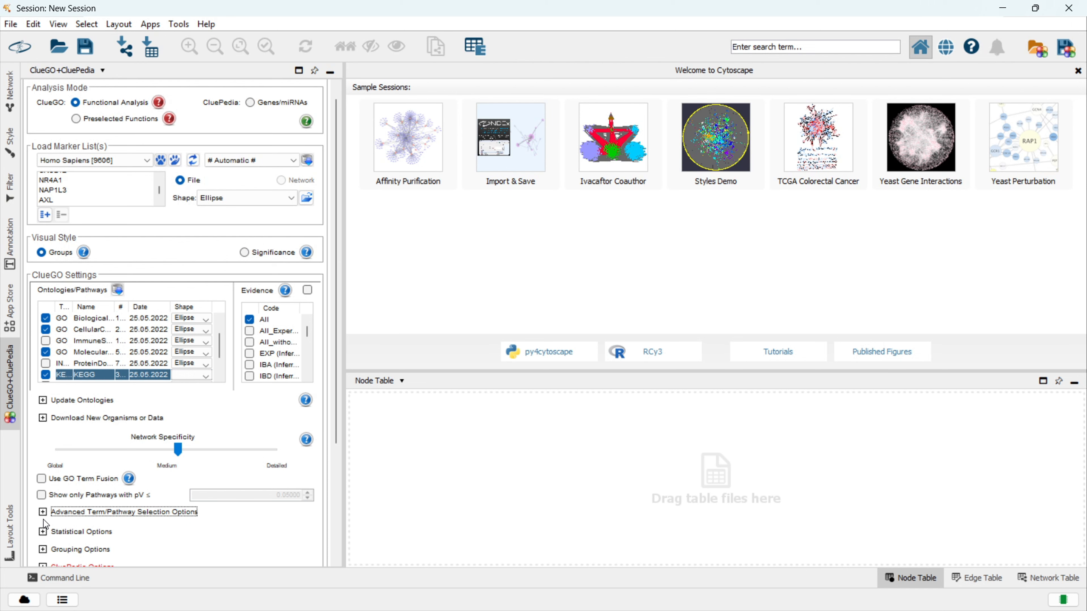
pyautogui.scroll(-1, 88, 512)
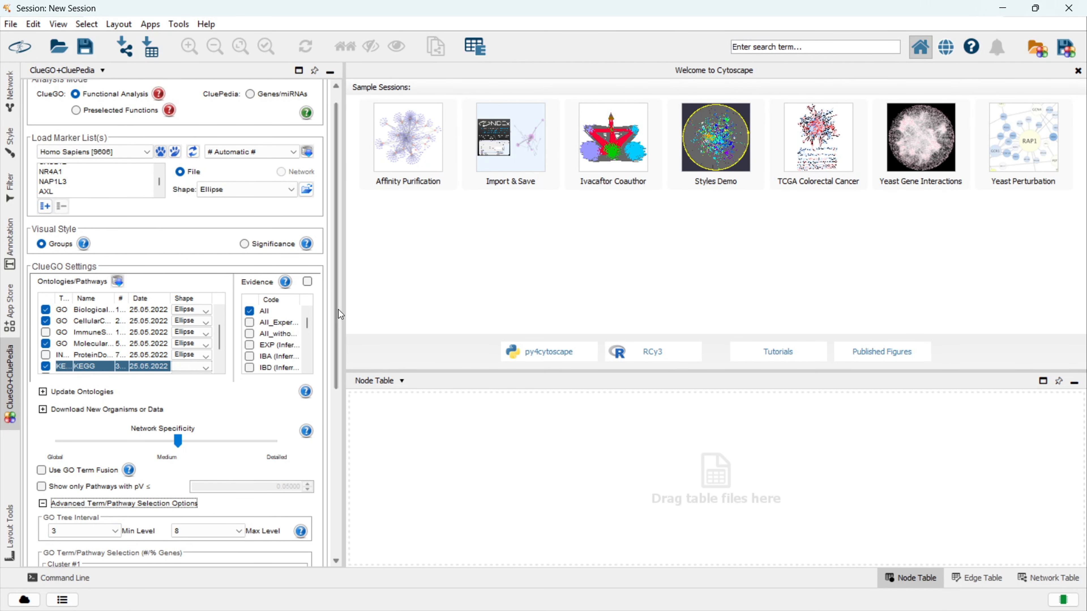
pyautogui.scroll(-1, 340, 316)
pyautogui.moveTo(337, 319); pyautogui.dragTo(342, 440)
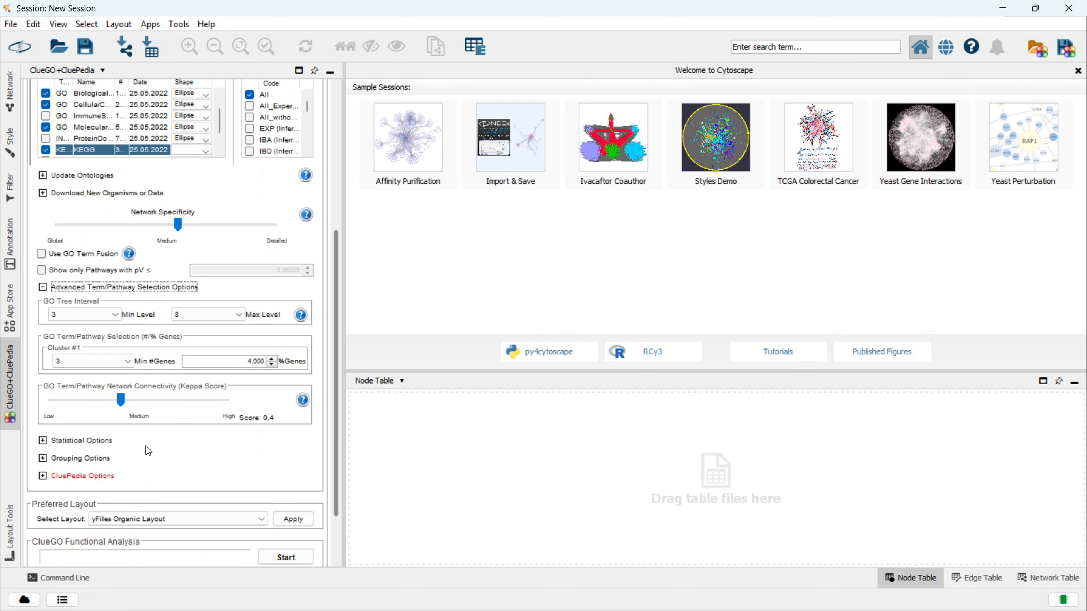
pyautogui.click(108, 444)
pyautogui.scroll(-9, 109, 449)
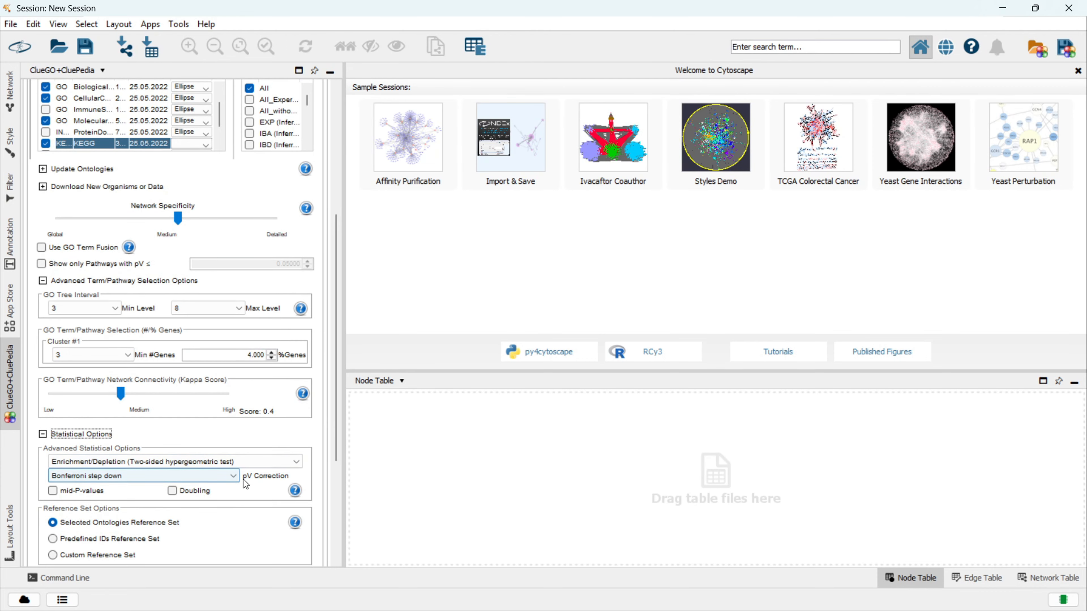
pyautogui.click(196, 293)
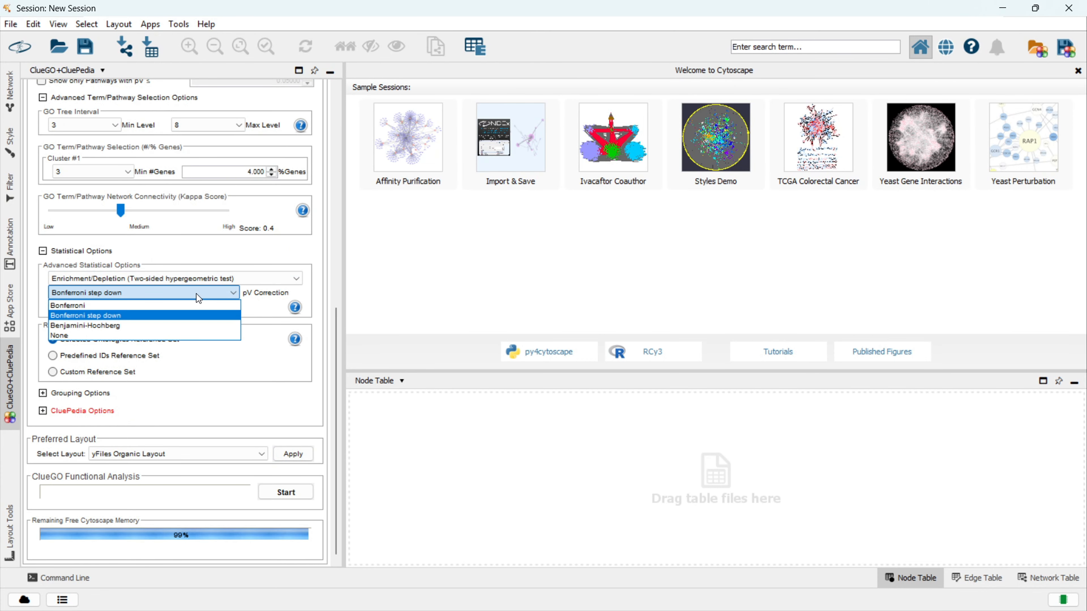
pyautogui.click(196, 294)
# Expand the Grouping Options and CluePedia Options and review their settings.
pyautogui.click(68, 395)
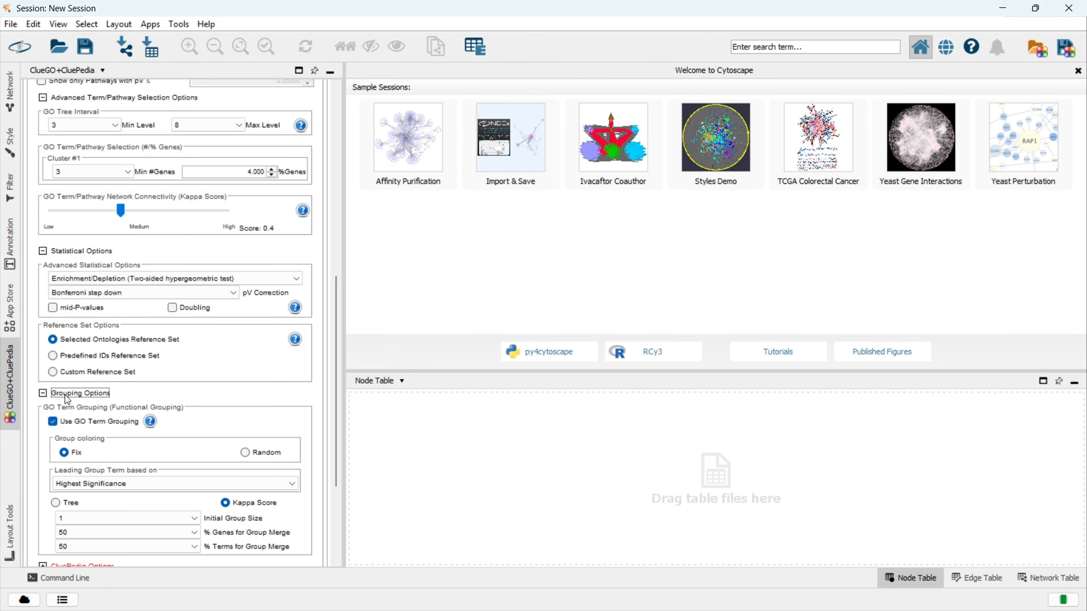
pyautogui.scroll(-3, 250, 370)
pyautogui.click(92, 514)
pyautogui.scroll(-5, 171, 465)
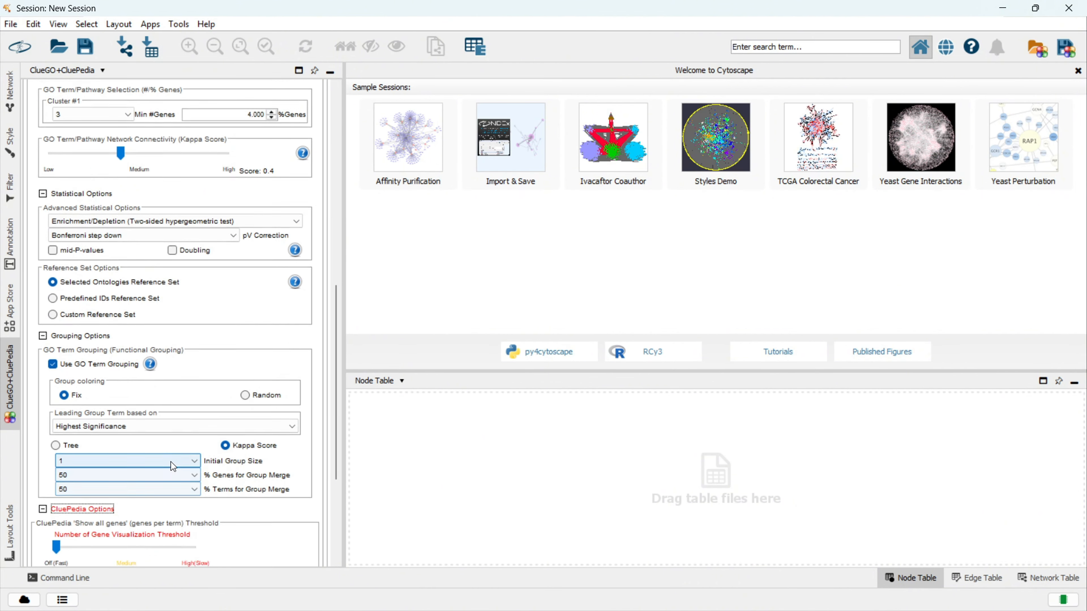
pyautogui.scroll(8, 171, 462)
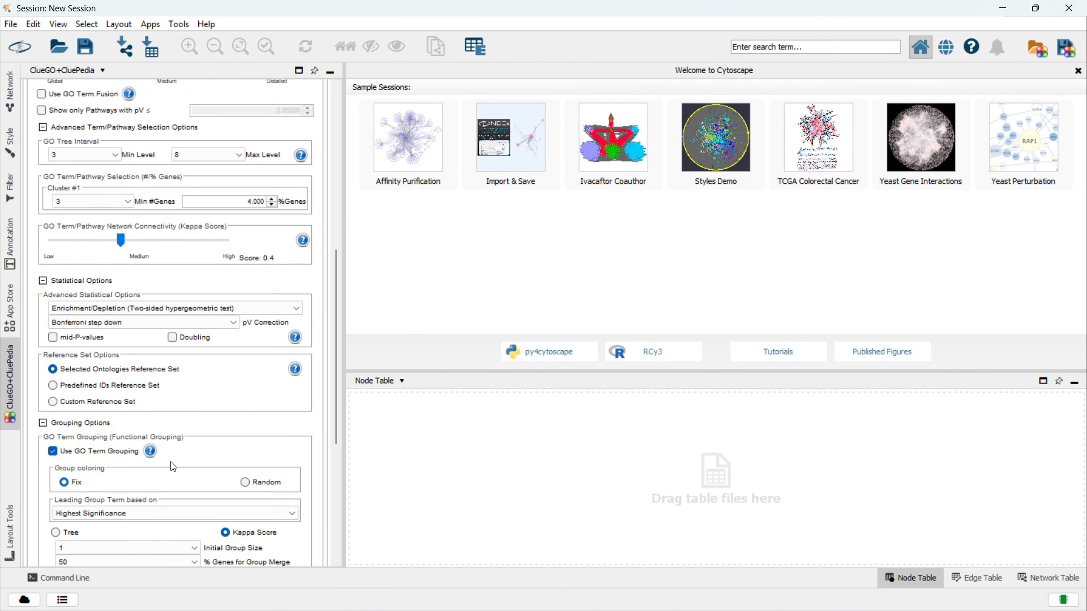
# Run the ClueGO functional analysis and close the result information.
pyautogui.scroll(-12, 170, 462)
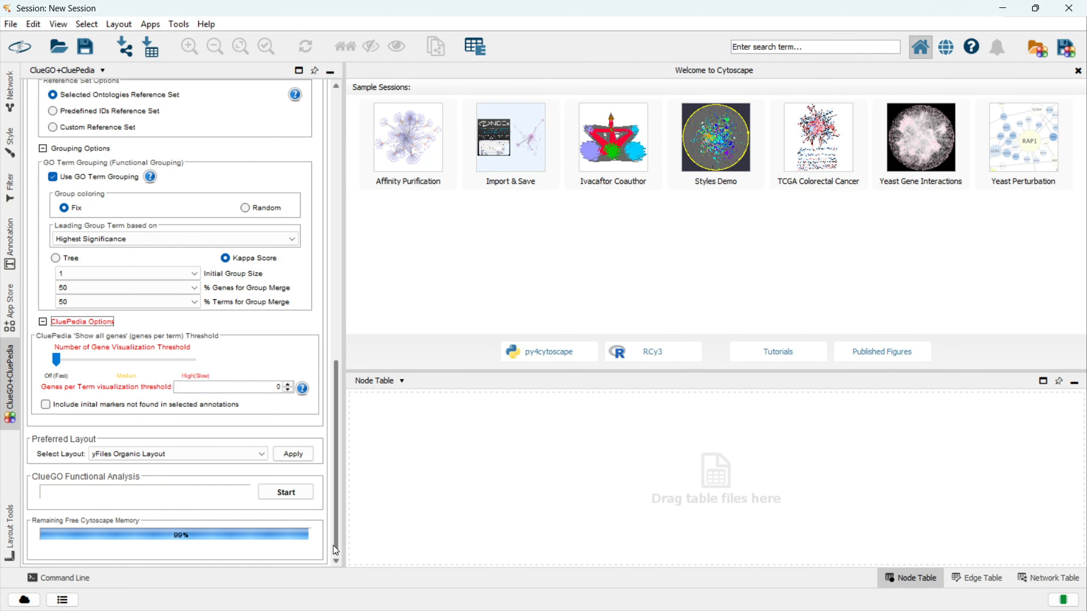
pyautogui.click(276, 494)
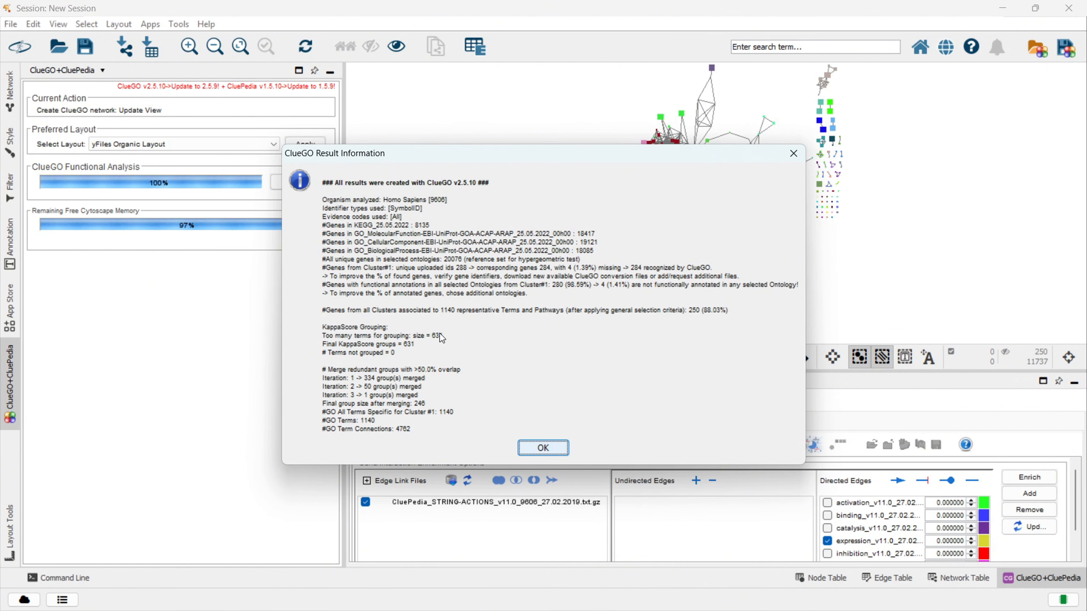
pyautogui.click(544, 447)
# Examine the ClueGO network up close and as a whole, adjusting the height of the results area below it.
pyautogui.scroll(10, 692, 233)
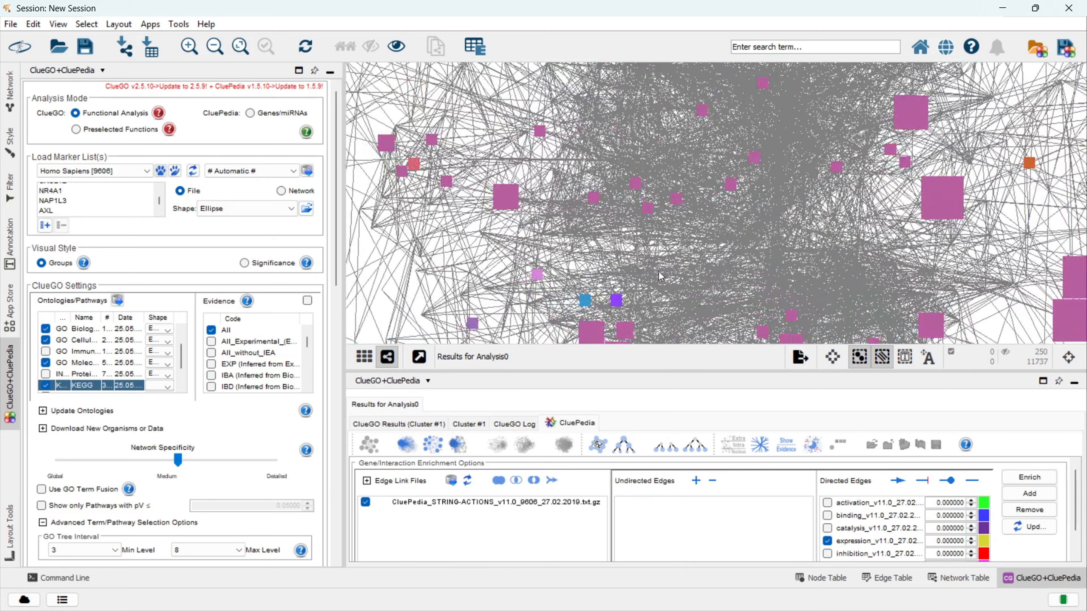
pyautogui.scroll(-2, 661, 276)
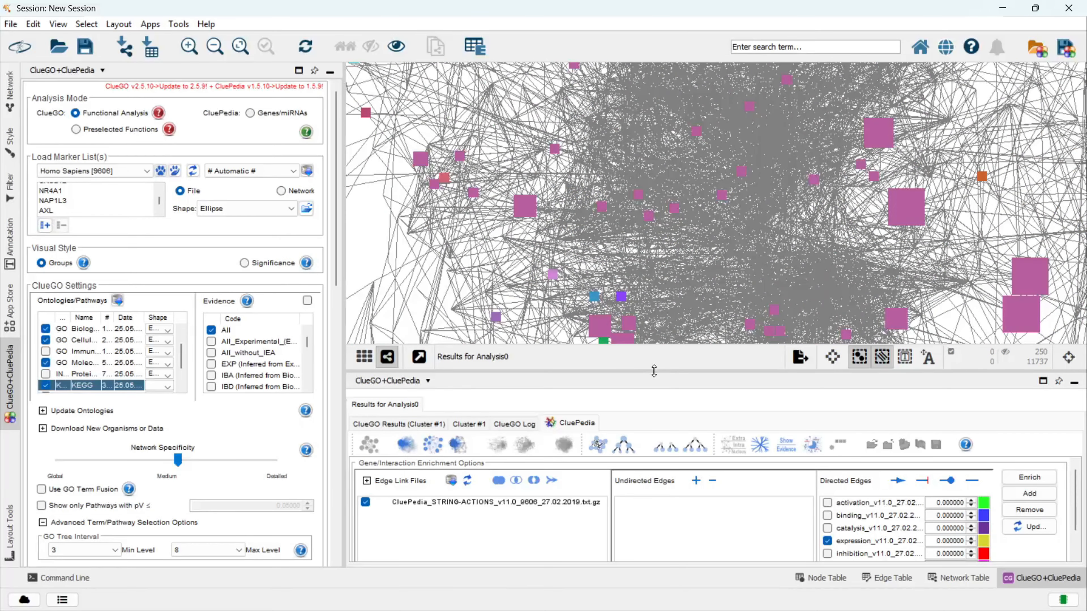
pyautogui.moveTo(653, 372); pyautogui.dragTo(627, 509)
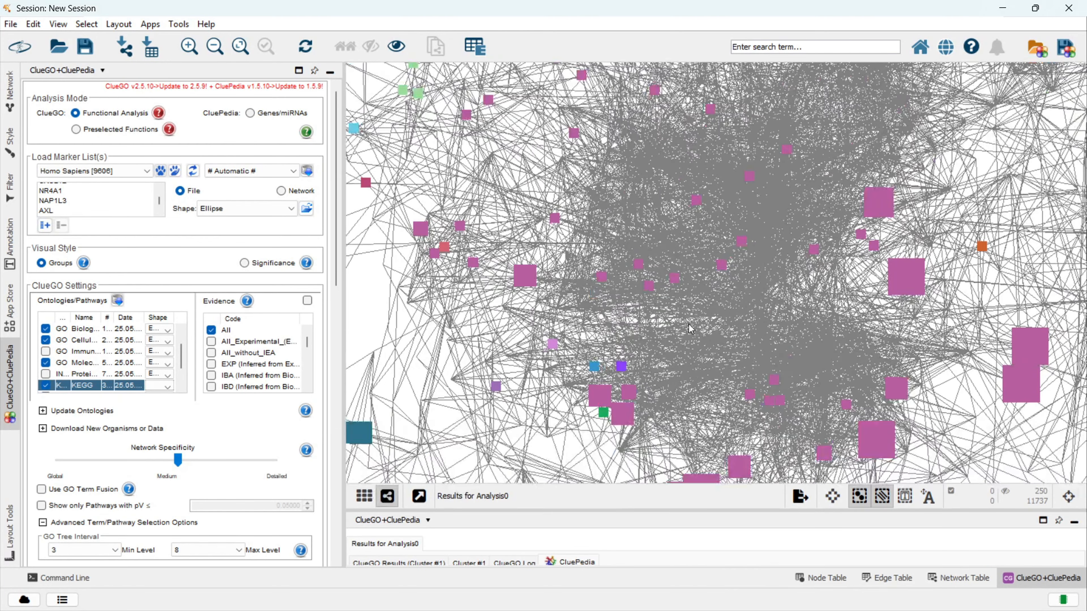
pyautogui.scroll(-8, 688, 325)
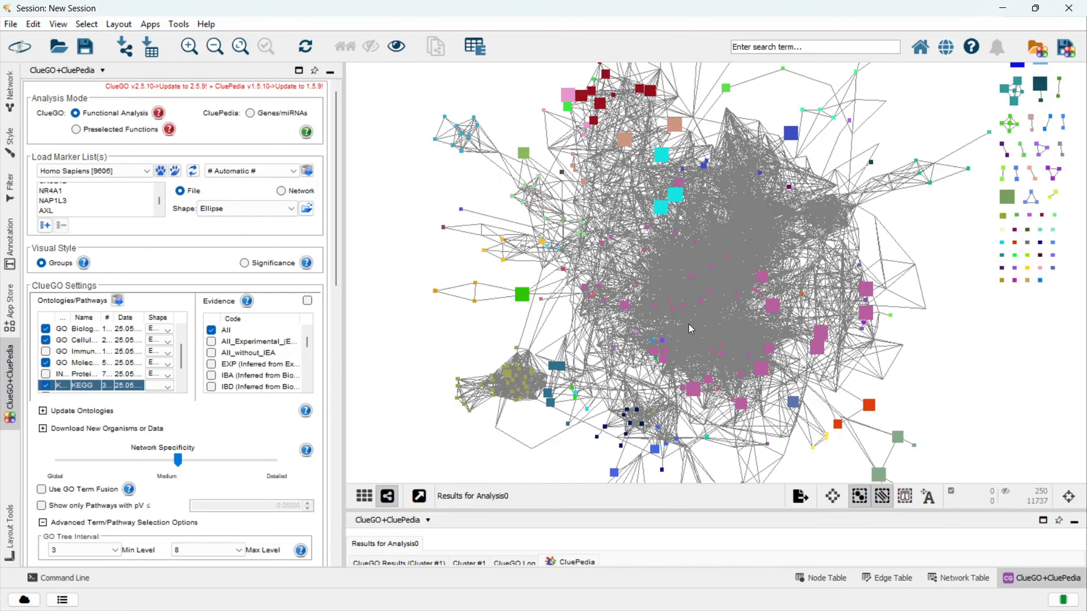
pyautogui.scroll(-3, 688, 325)
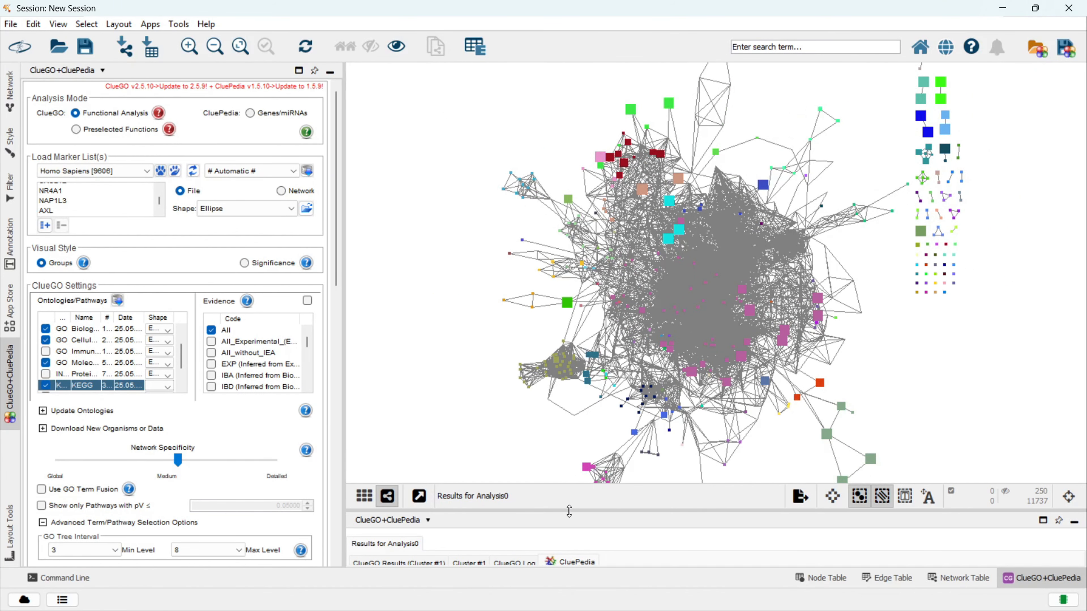
pyautogui.moveTo(569, 511); pyautogui.dragTo(577, 428)
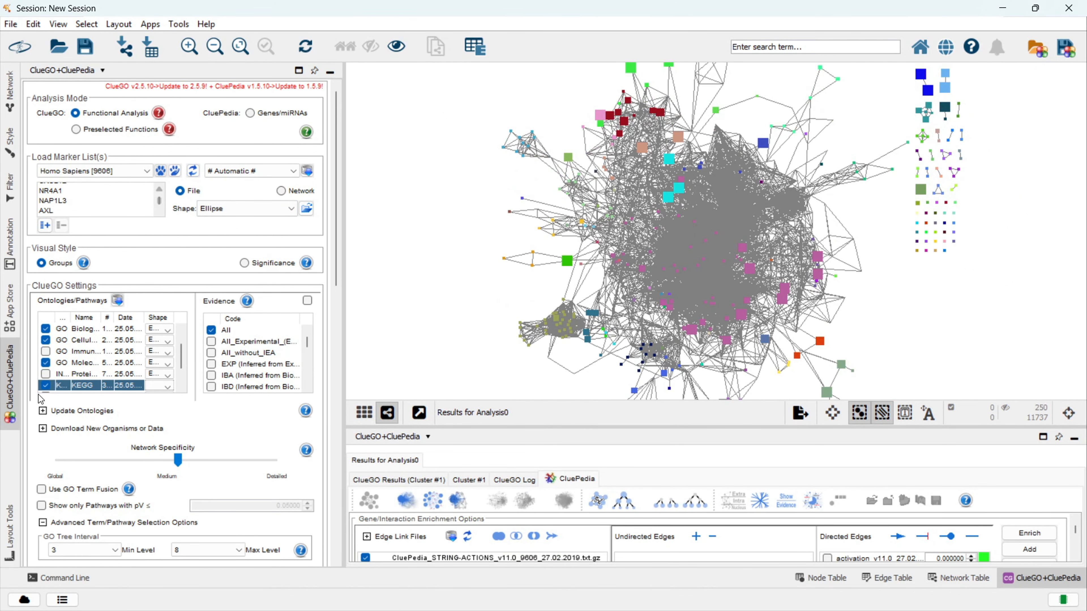
# Deselect KEGG, GO Molecular Function and GO Cellular Component, leaving only GO Biological Process selected.
pyautogui.click(45, 385)
pyautogui.click(48, 364)
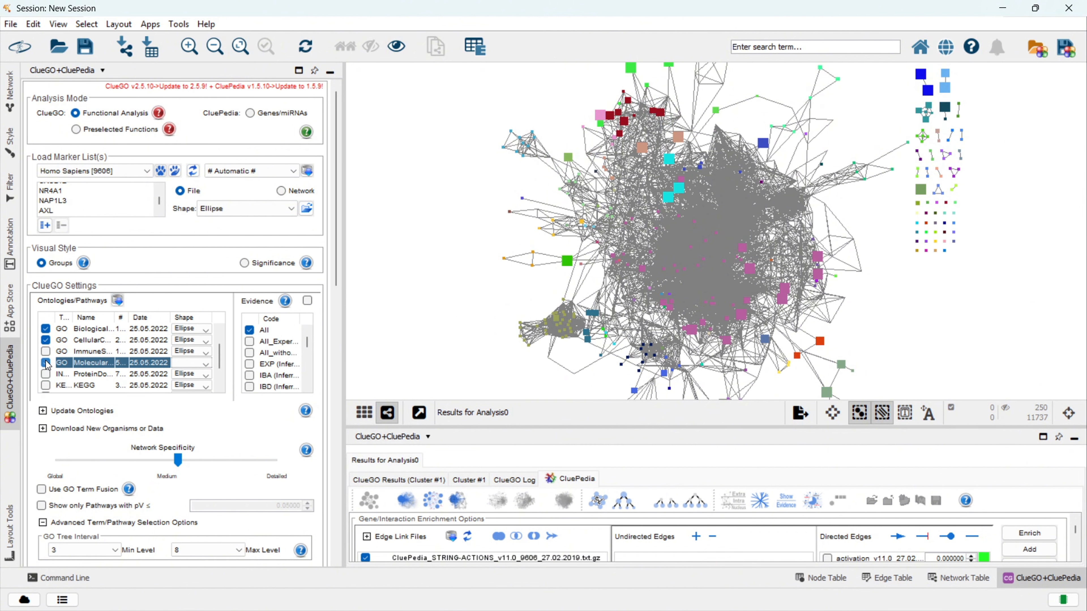
pyautogui.click(47, 334)
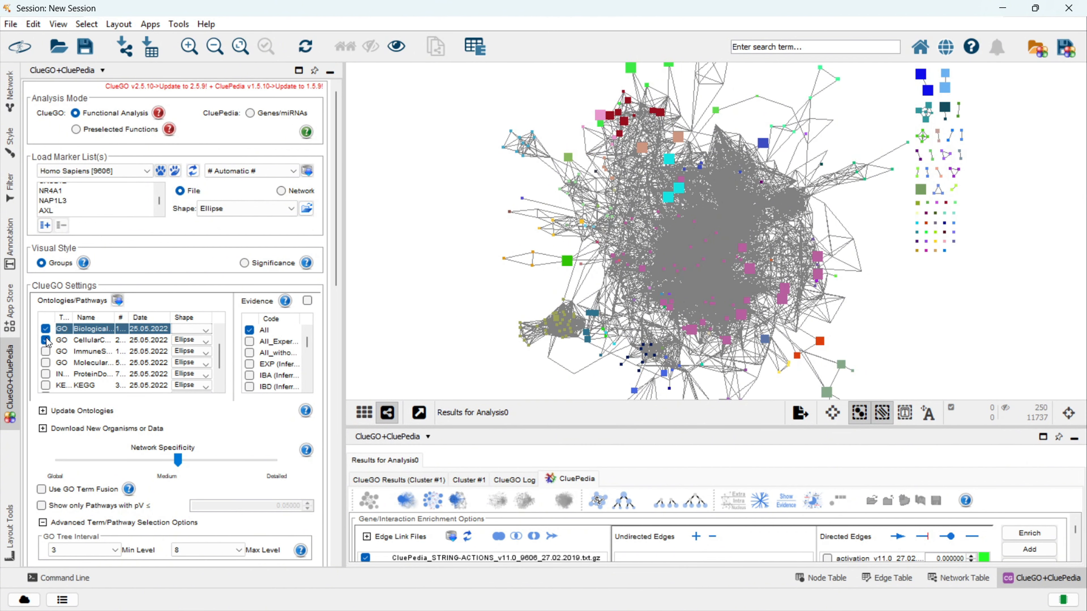
pyautogui.click(47, 341)
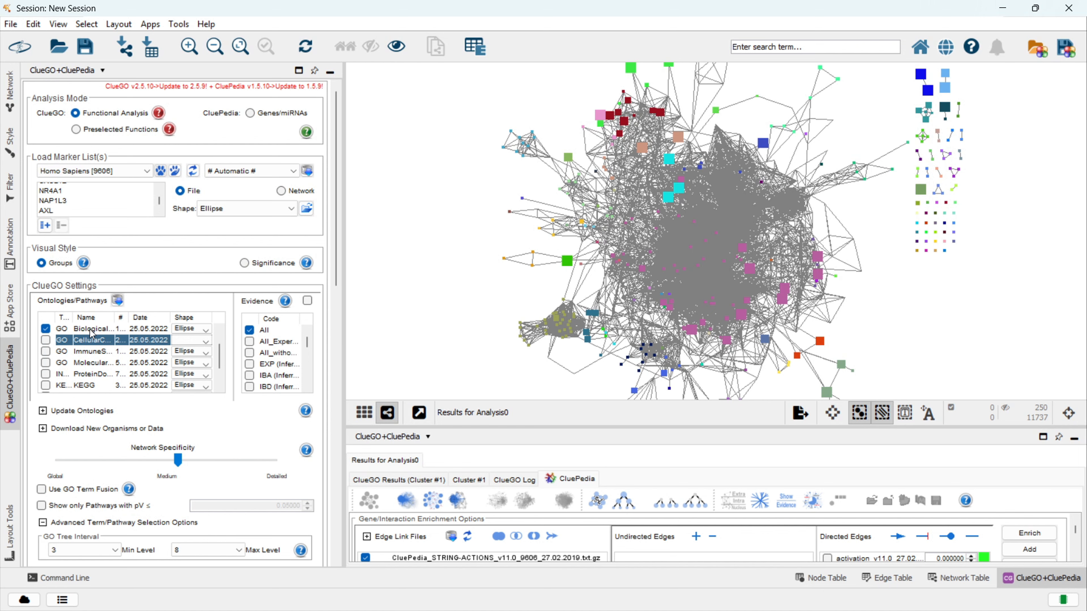
# Review the node shape choices and keep Ellipse for the GO Cellular Component and Biological Process ontologies.
pyautogui.click(196, 340)
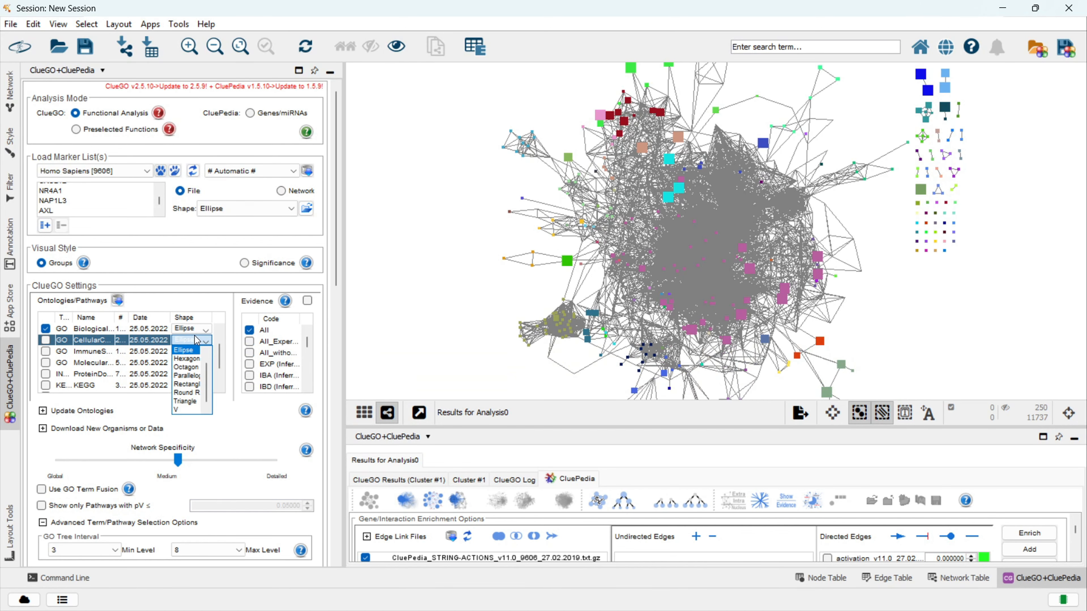
pyautogui.click(193, 350)
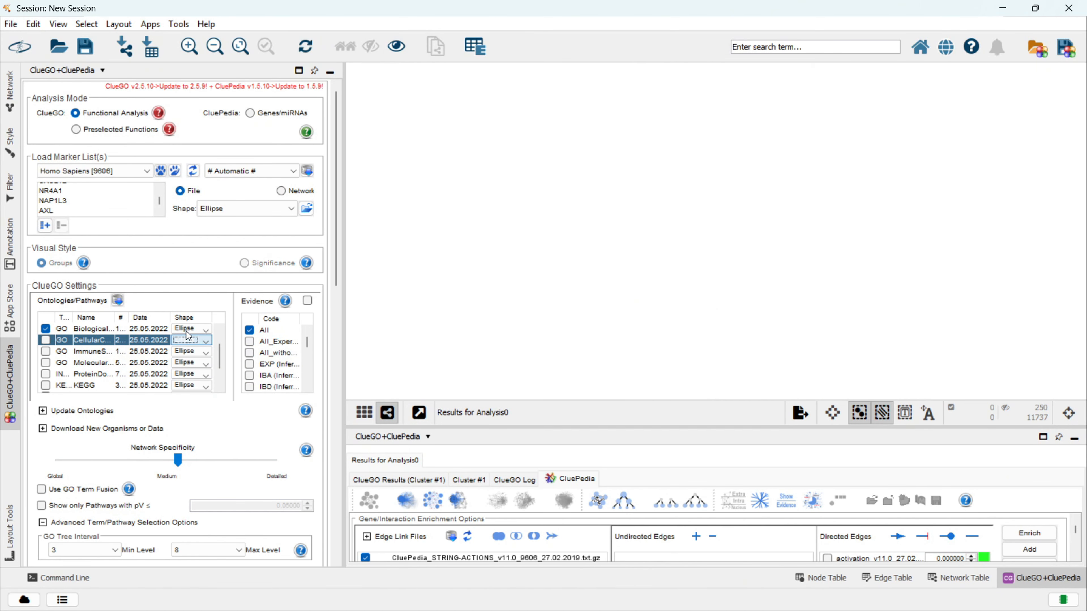
pyautogui.click(206, 330)
pyautogui.click(206, 332)
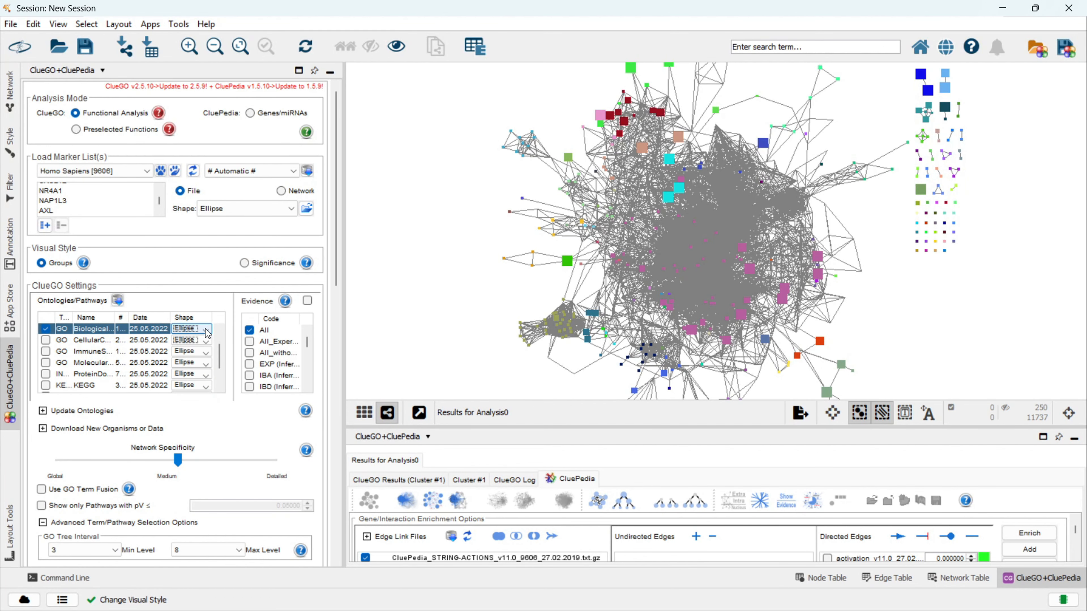
pyautogui.scroll(-1, 157, 376)
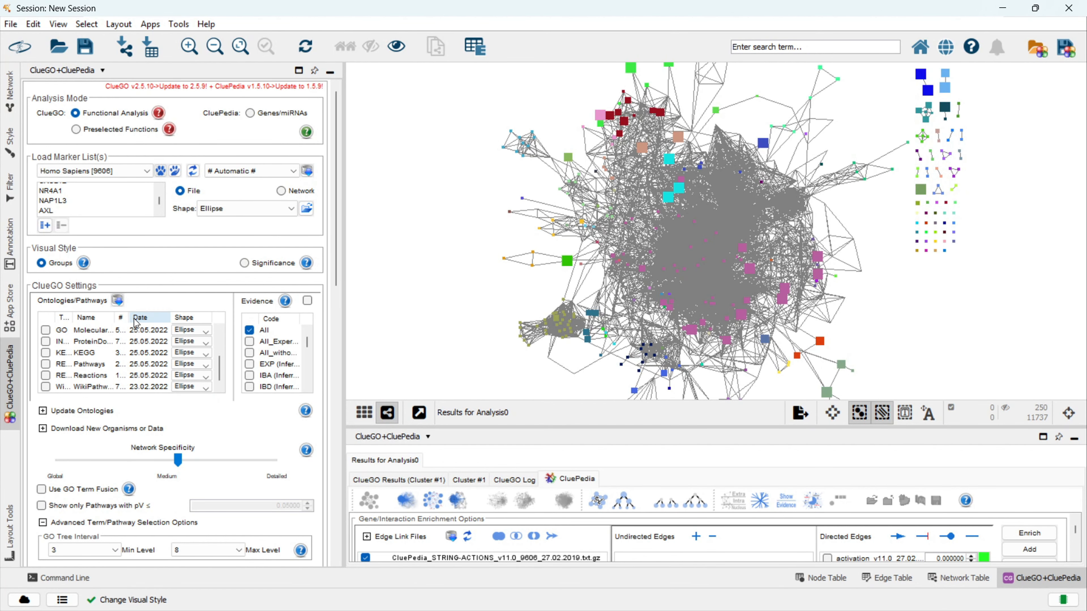
pyautogui.scroll(2, 136, 326)
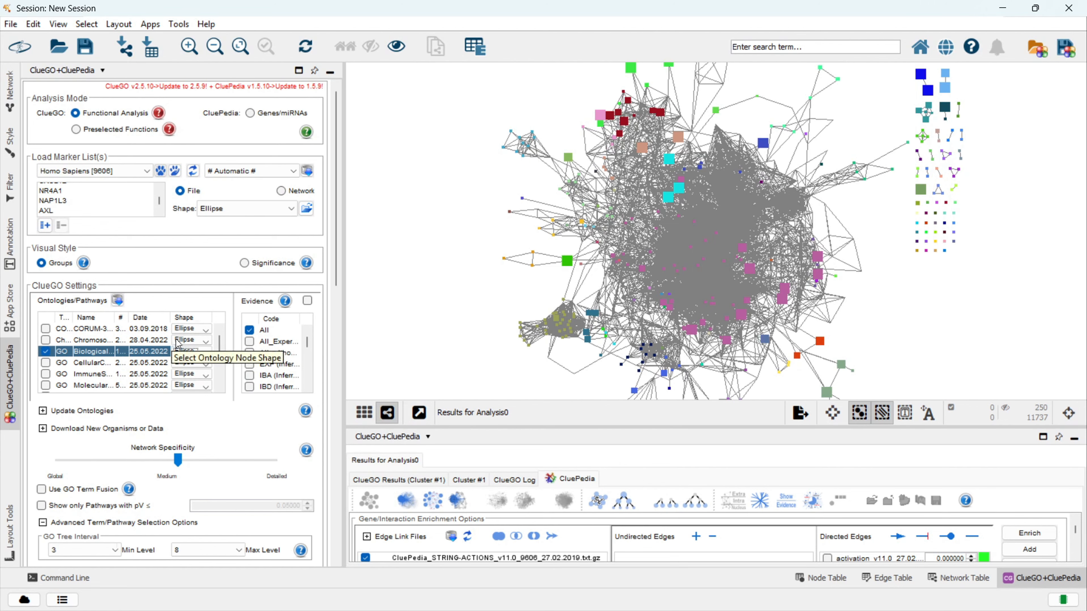
pyautogui.scroll(-4, 230, 471)
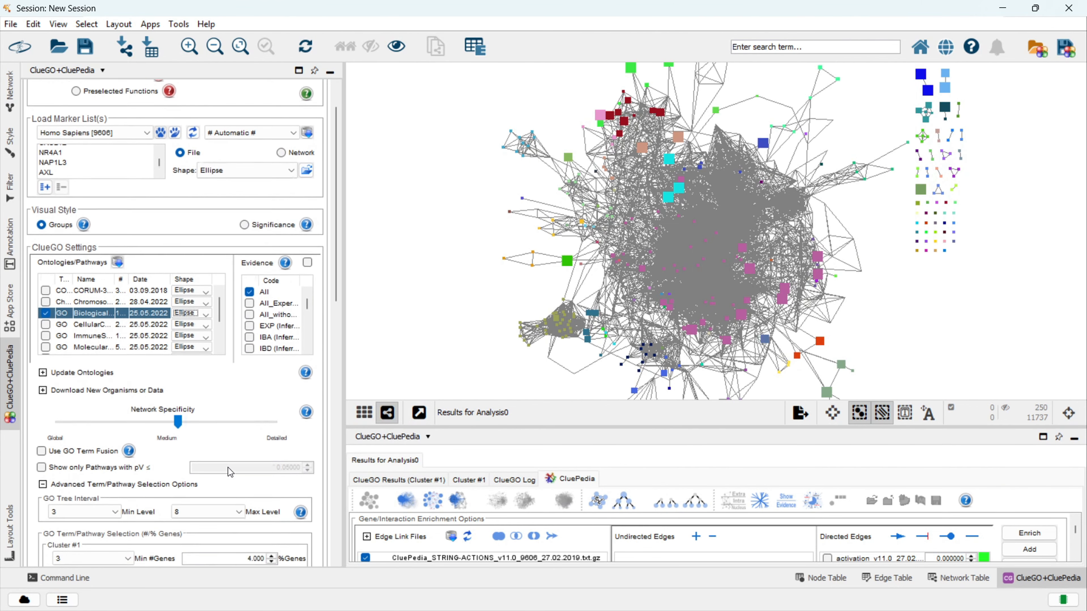
# Run the ClueGO functional analysis for GO Biological Process with the current settings and close the result information.
pyautogui.scroll(-10, 230, 472)
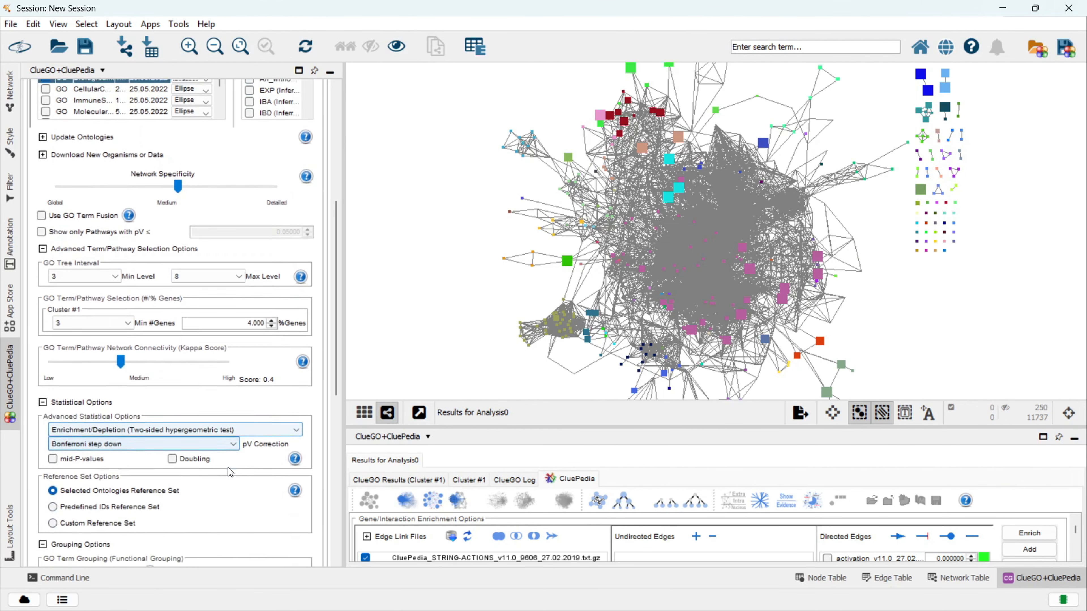
pyautogui.scroll(-8, 230, 472)
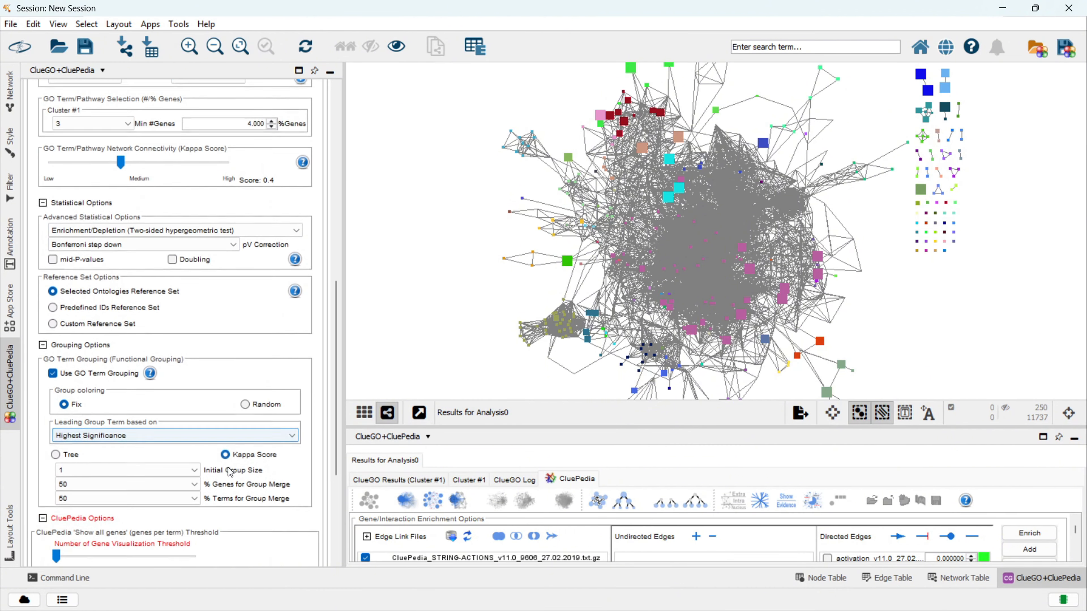
pyautogui.scroll(-5, 230, 472)
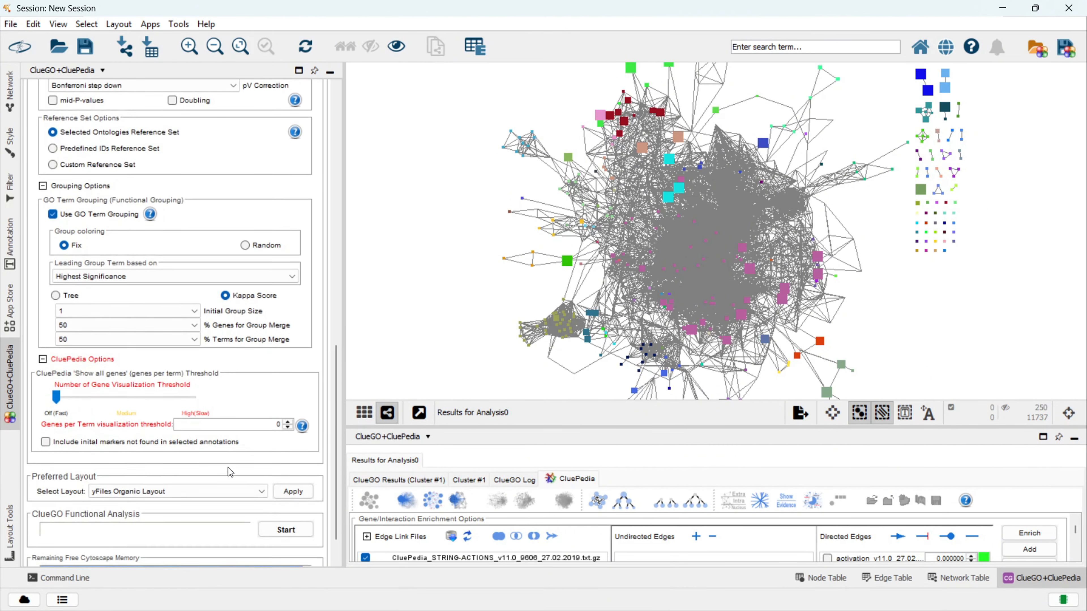
pyautogui.click(282, 528)
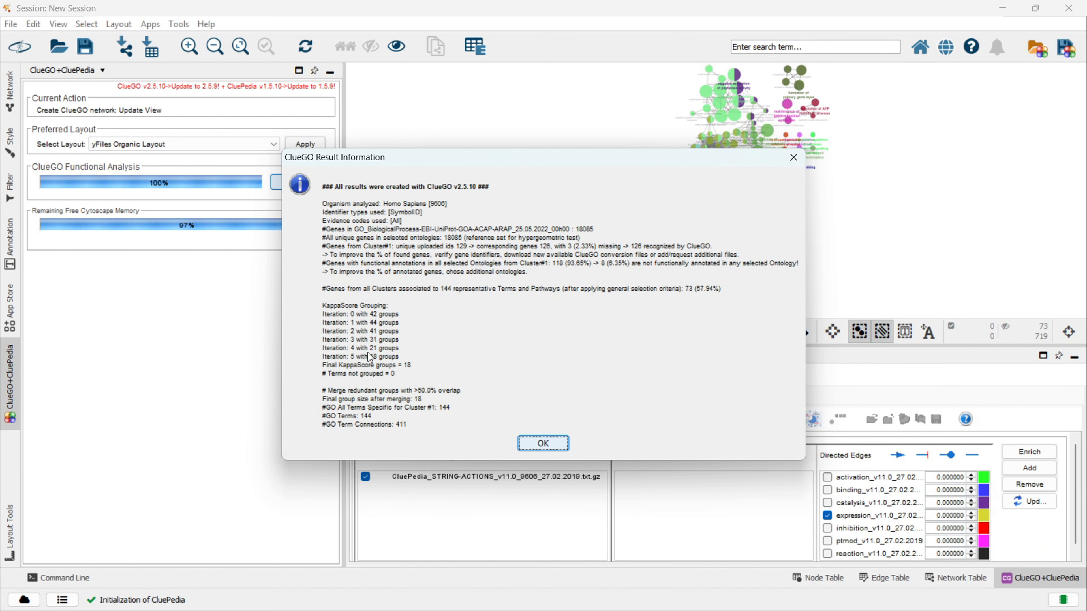
pyautogui.click(555, 440)
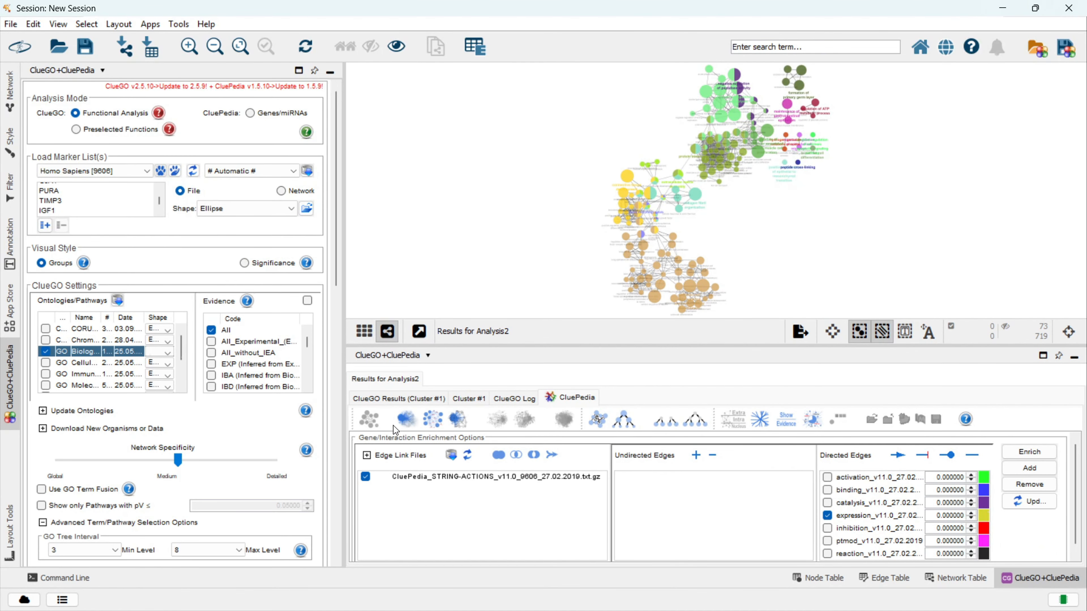
# Show the terms' associated genes in the Biological Process network with CluePedia, trying the reduced edge display and restoring the full edges.
pyautogui.click(433, 420)
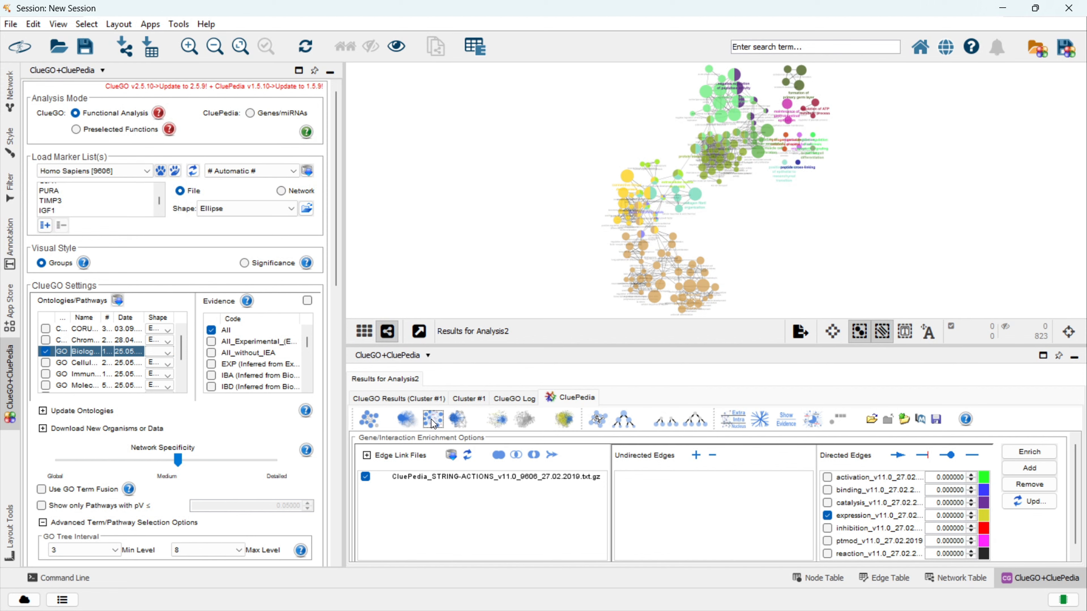
pyautogui.scroll(5, 769, 167)
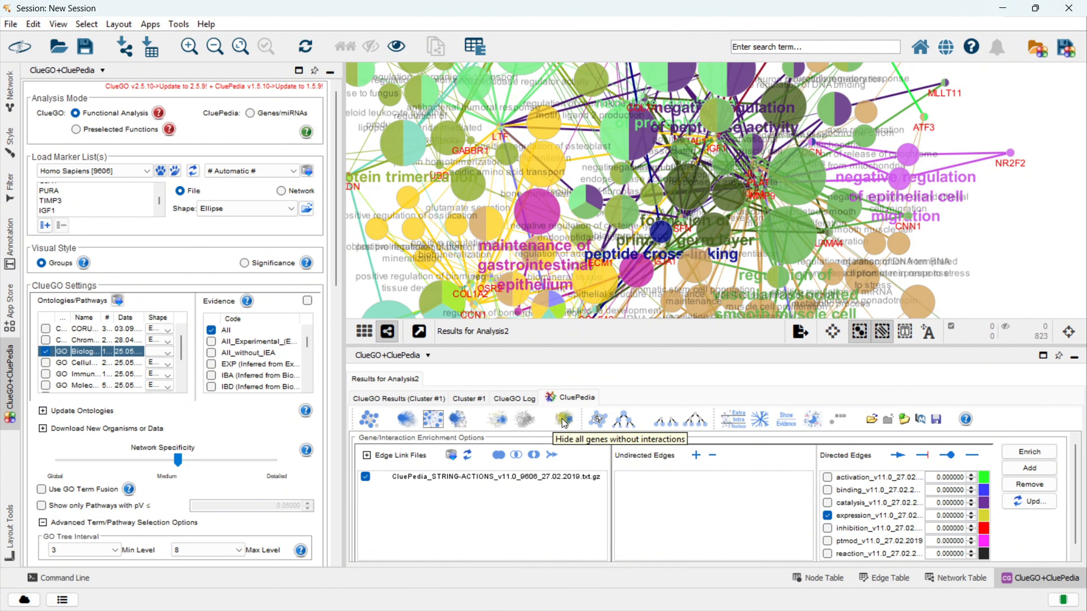
pyautogui.click(623, 420)
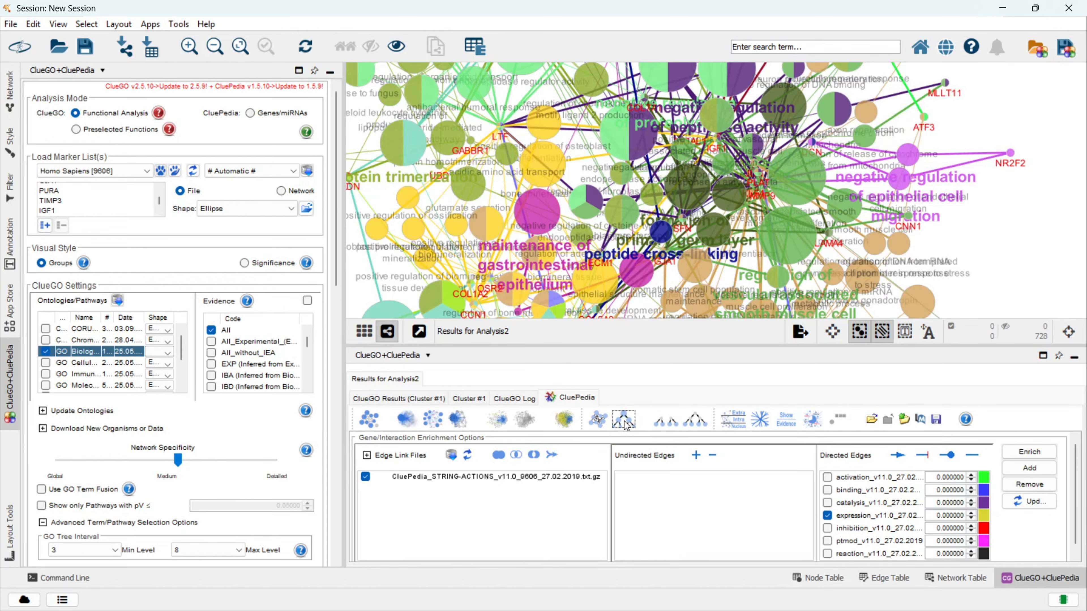
pyautogui.scroll(5, 827, 267)
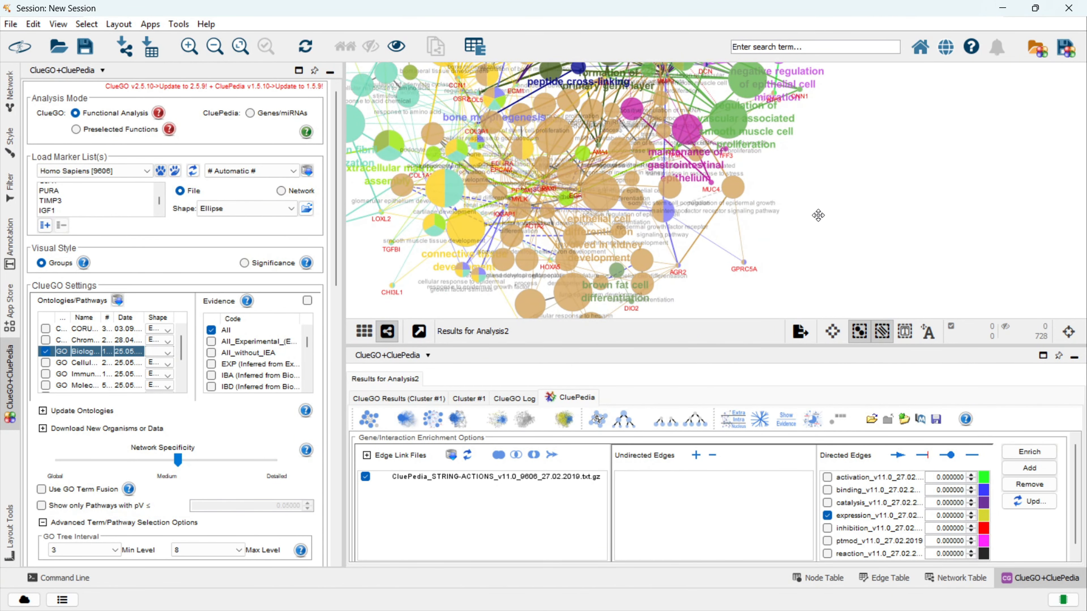
pyautogui.moveTo(817, 213); pyautogui.dragTo(981, 219)
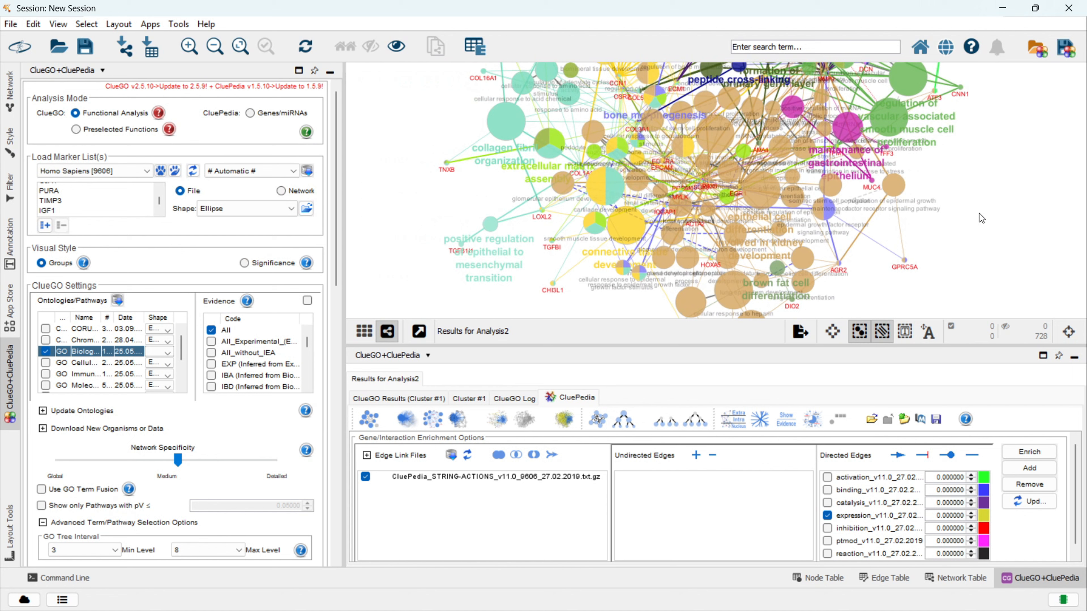
pyautogui.click(624, 419)
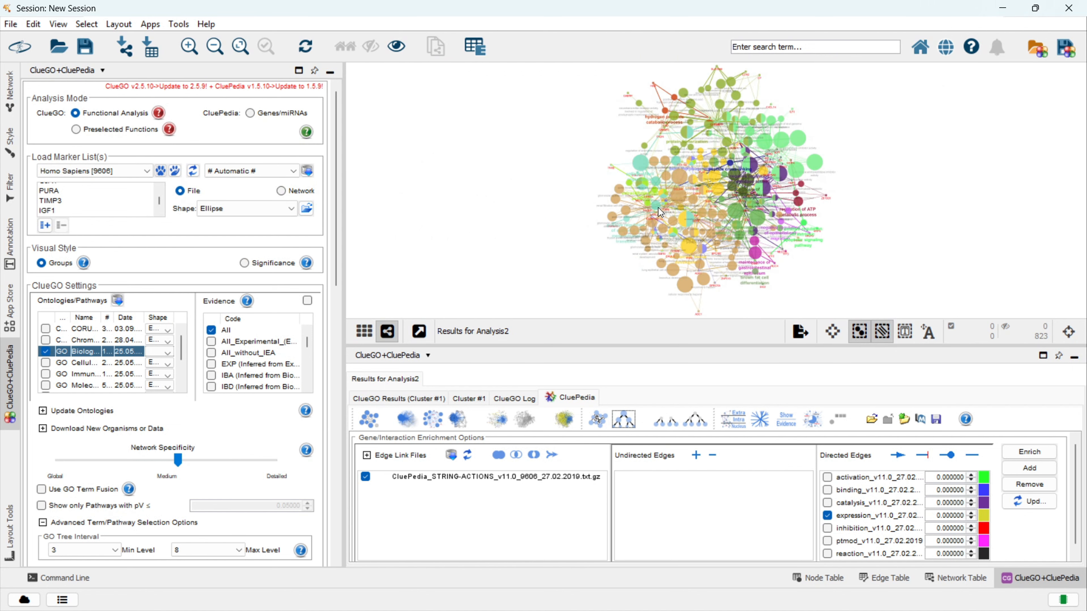
# Move the "cellular response to amino acid stimulus" node out of the network's dense cluster into the empty space beside it.
pyautogui.scroll(2, 661, 212)
pyautogui.scroll(6, 660, 211)
pyautogui.moveTo(660, 210); pyautogui.dragTo(493, 190)
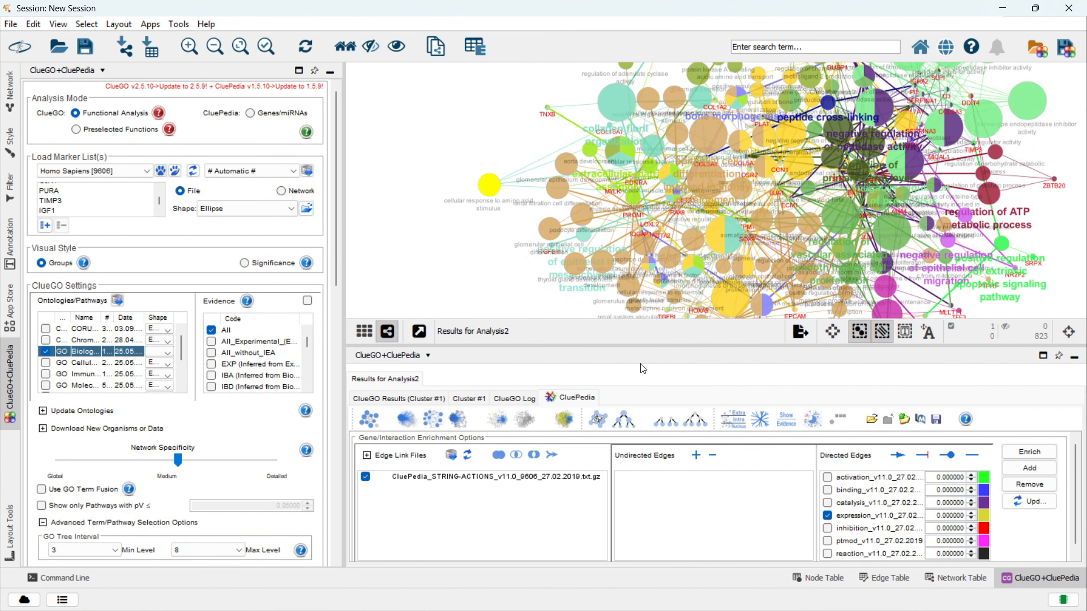
pyautogui.scroll(-3, 532, 129)
pyautogui.rightClick(532, 129)
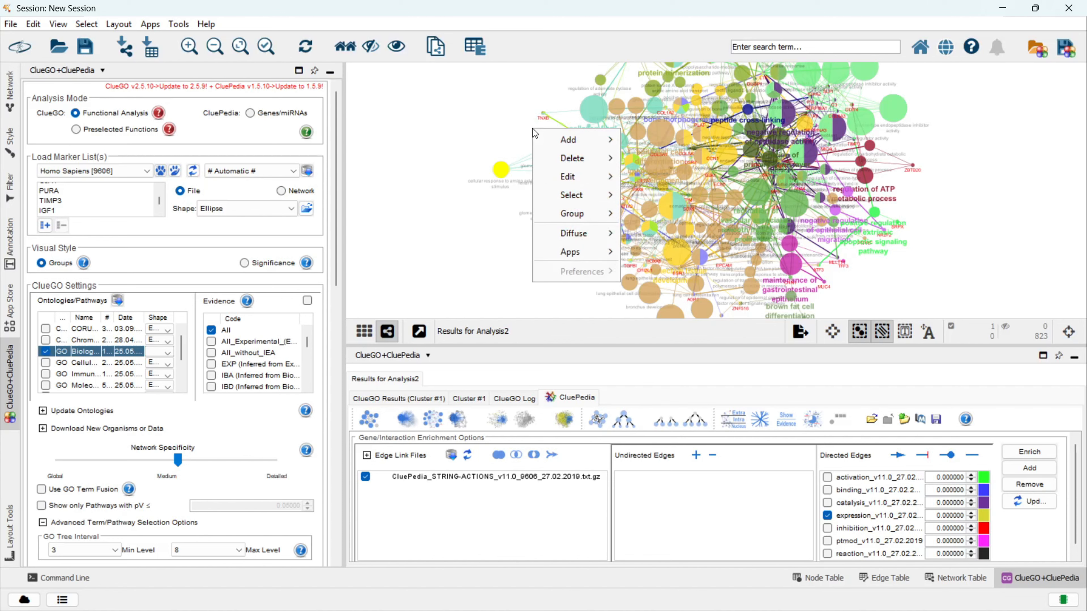
# Export the ClueGO results as the Excel file ClueGOResultTable-2.xls into a new Desktop folder named cluego.
pyautogui.click(383, 399)
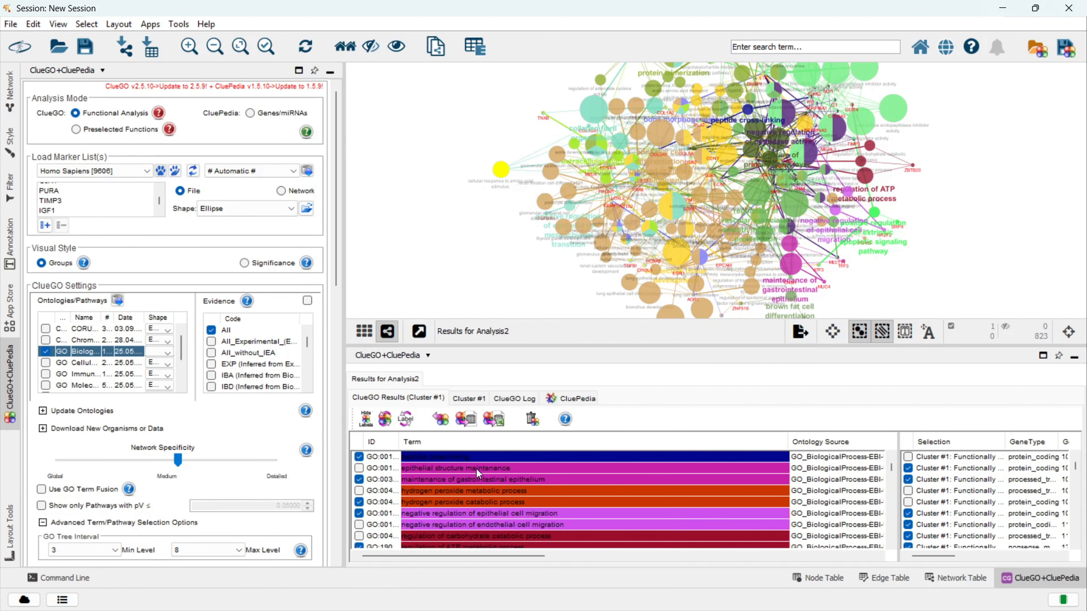
pyautogui.click(494, 420)
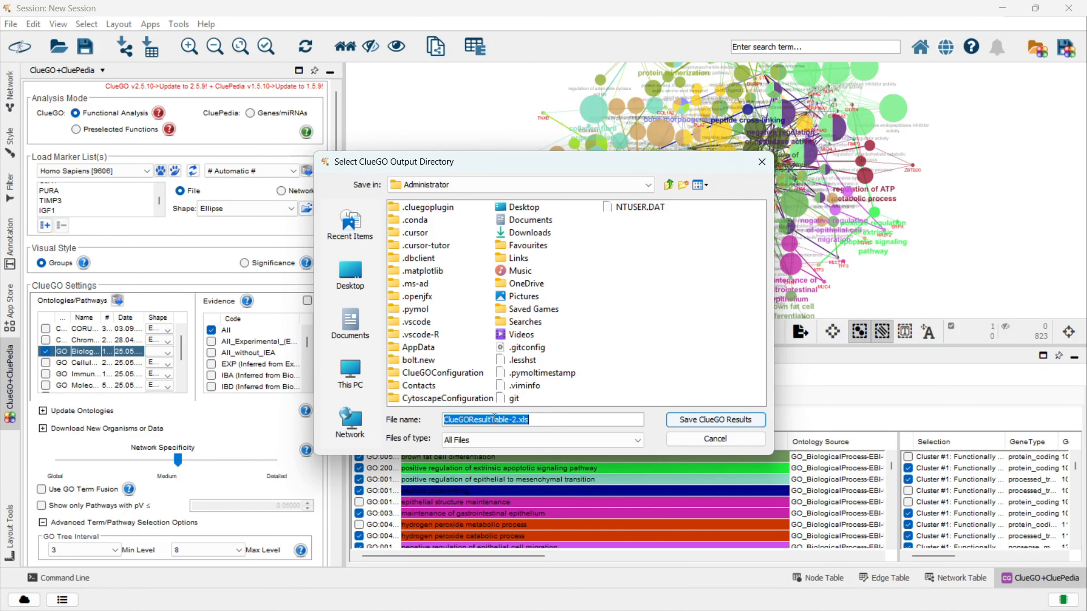
pyautogui.click(350, 274)
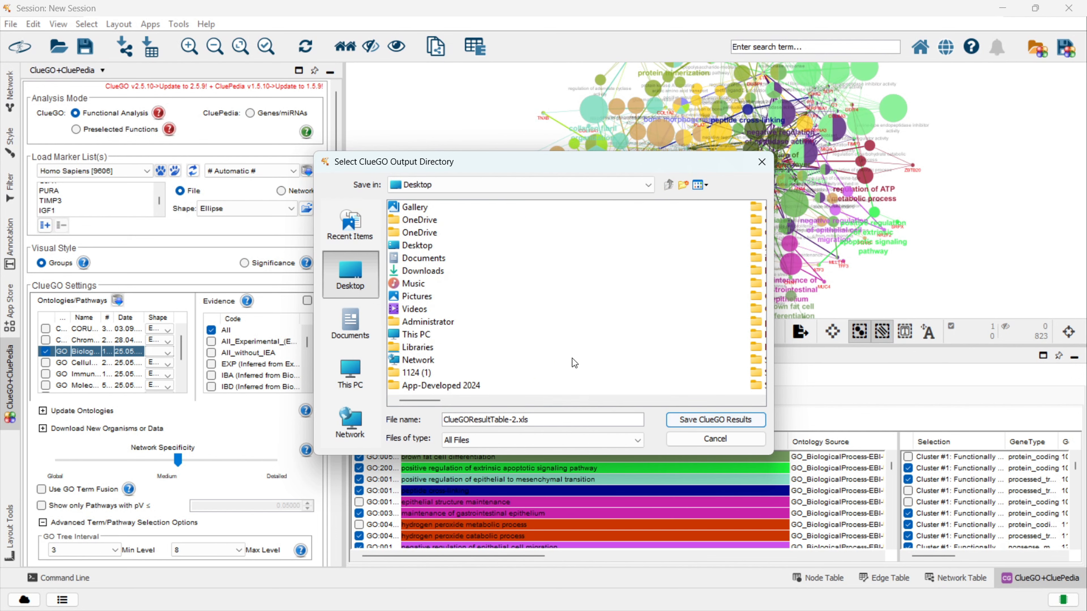
pyautogui.click(613, 402)
pyautogui.rightClick(620, 330)
pyautogui.click(669, 388)
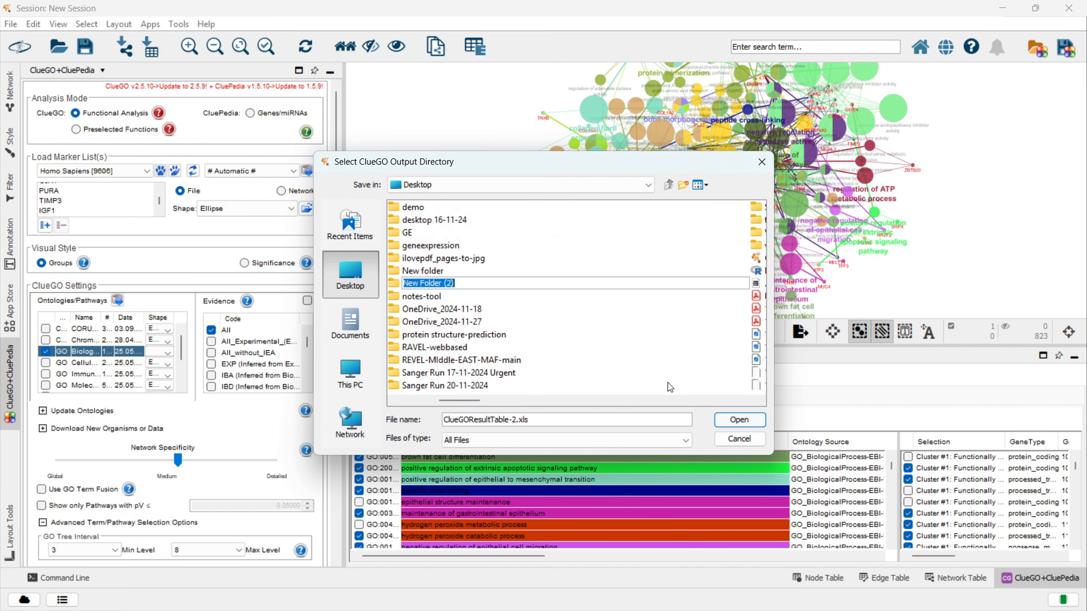
pyautogui.write('cluetool')
pyautogui.press('Return')
pyautogui.click(739, 421)
pyautogui.click(739, 421)
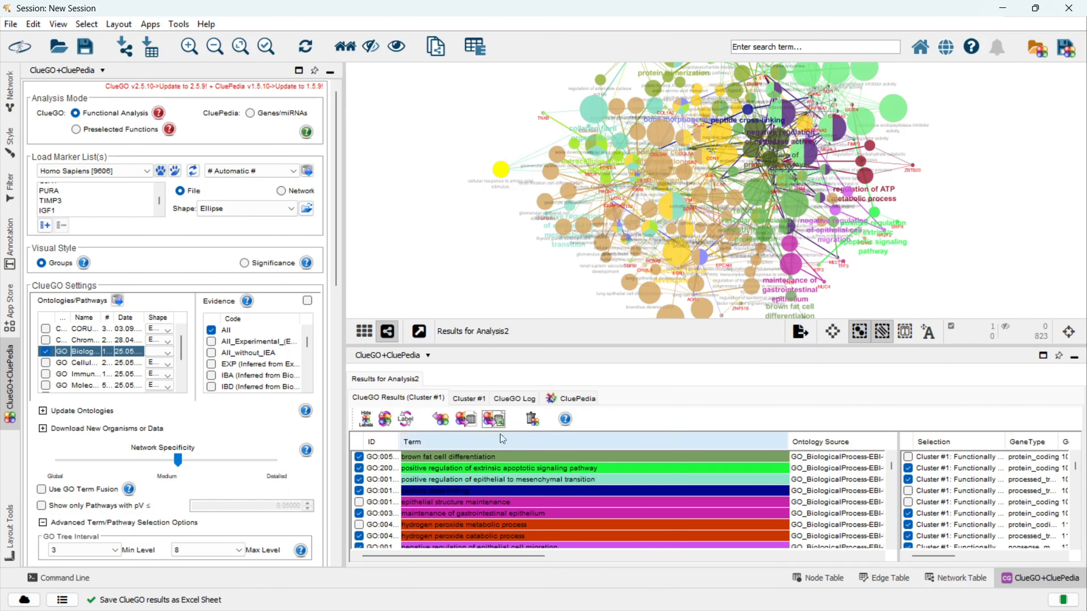
# Save the Cluster #1 term bar chart as an SVG file named 1 in the cluego folder.
pyautogui.click(466, 400)
pyautogui.scroll(-10, 568, 490)
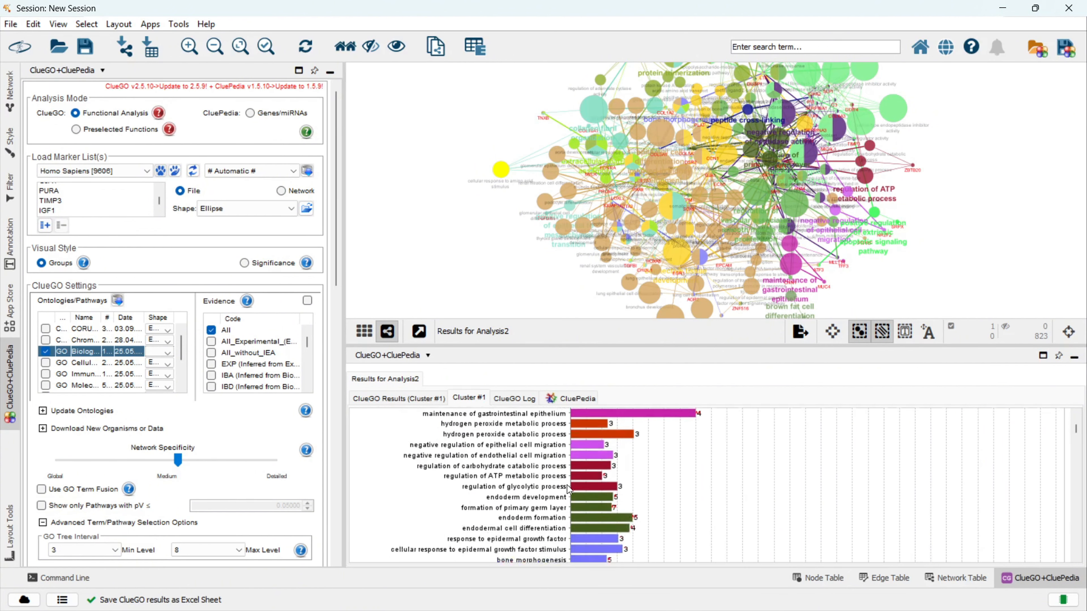
pyautogui.scroll(-5, 568, 489)
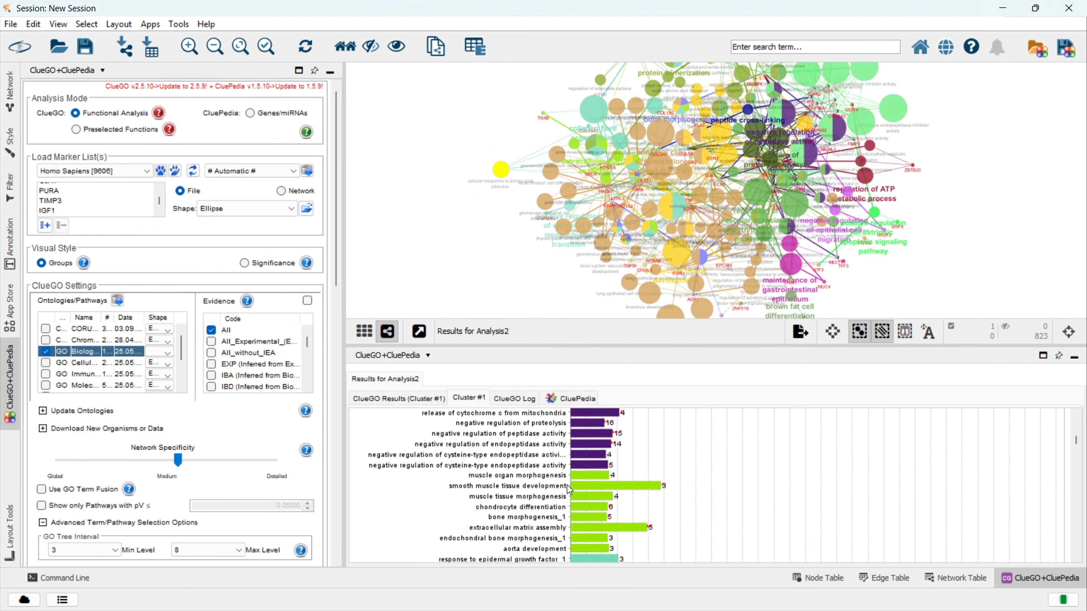
pyautogui.rightClick(570, 492)
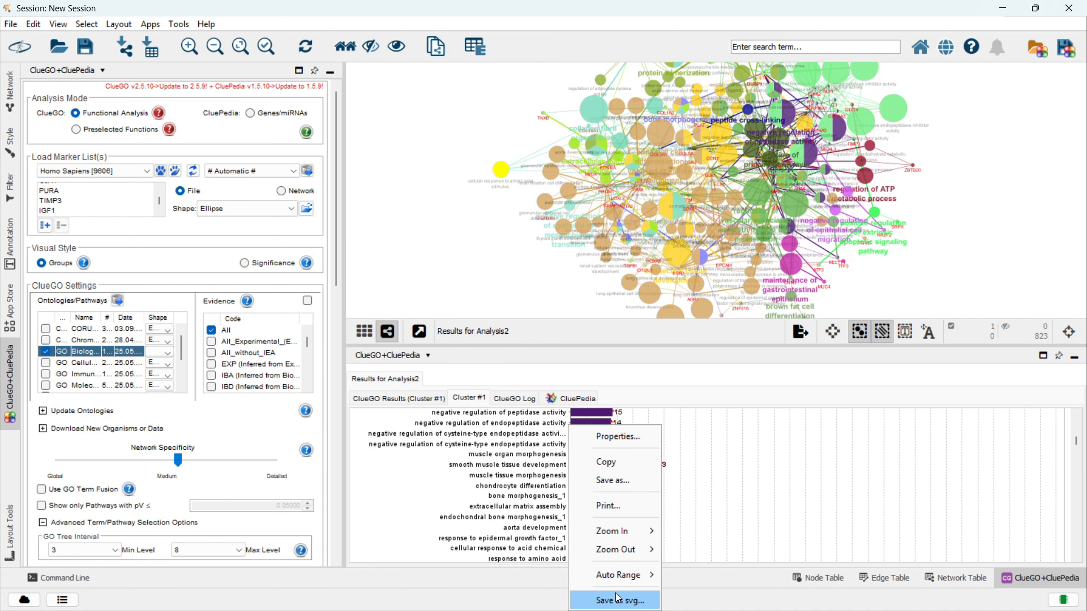
pyautogui.click(620, 601)
pyautogui.moveTo(268, 609)
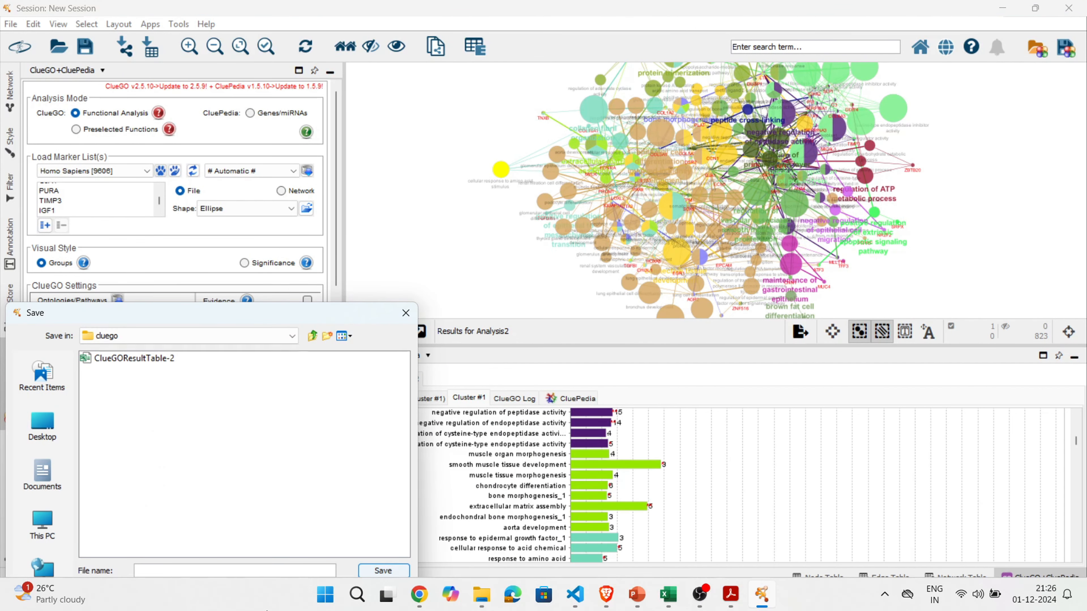
pyautogui.write('1')
pyautogui.press('Return')
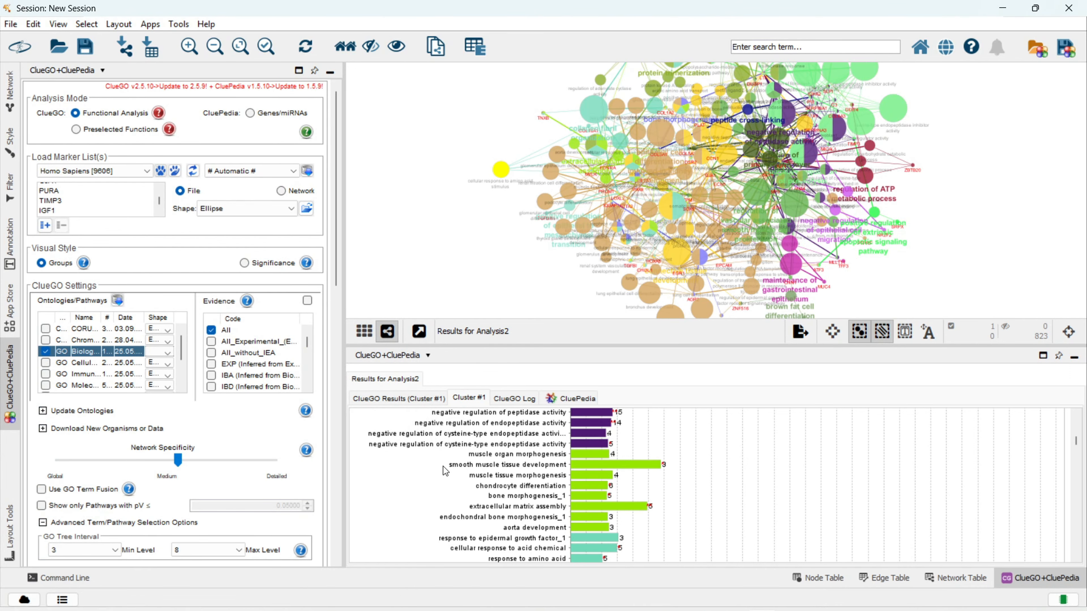
# Review the remaining Cluster #1 term bars and try to save the functional group pie chart as SVG.
pyautogui.scroll(-2, 544, 530)
pyautogui.scroll(-10, 544, 530)
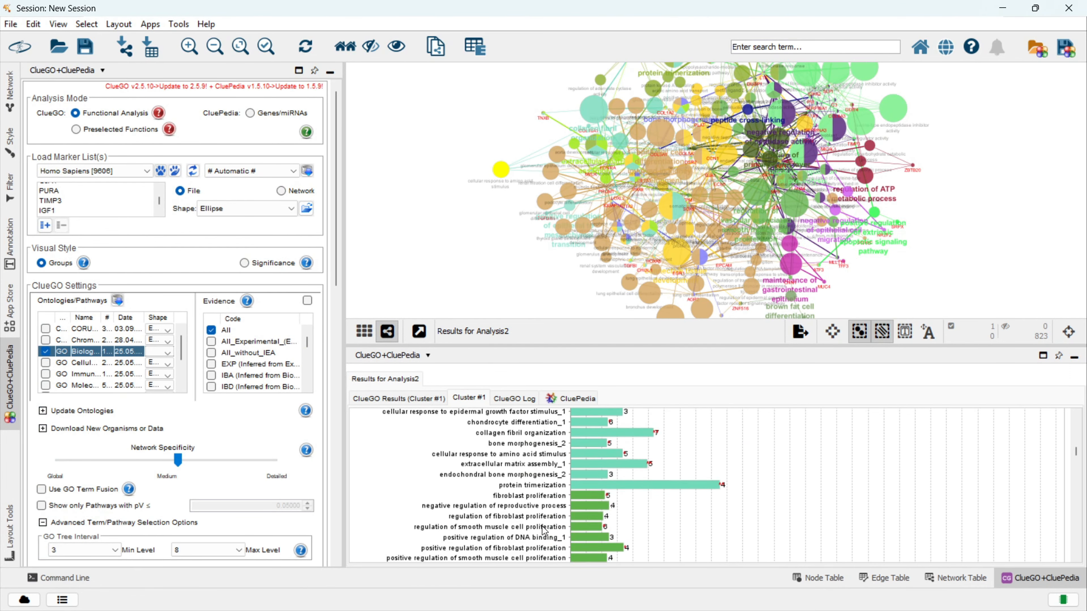
pyautogui.scroll(-3, 543, 531)
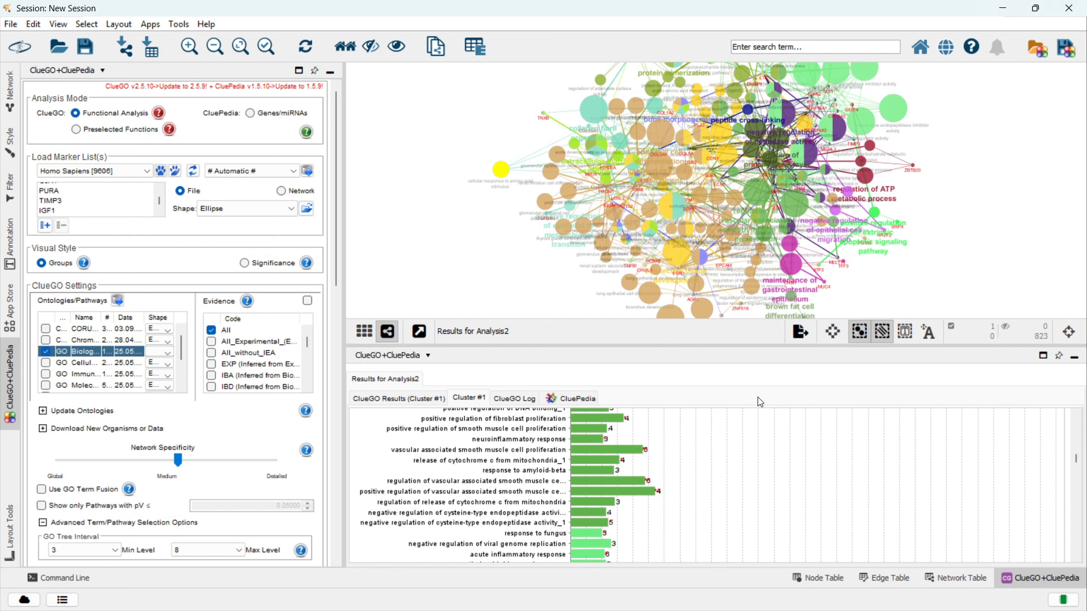
pyautogui.moveTo(1077, 462); pyautogui.dragTo(1082, 544)
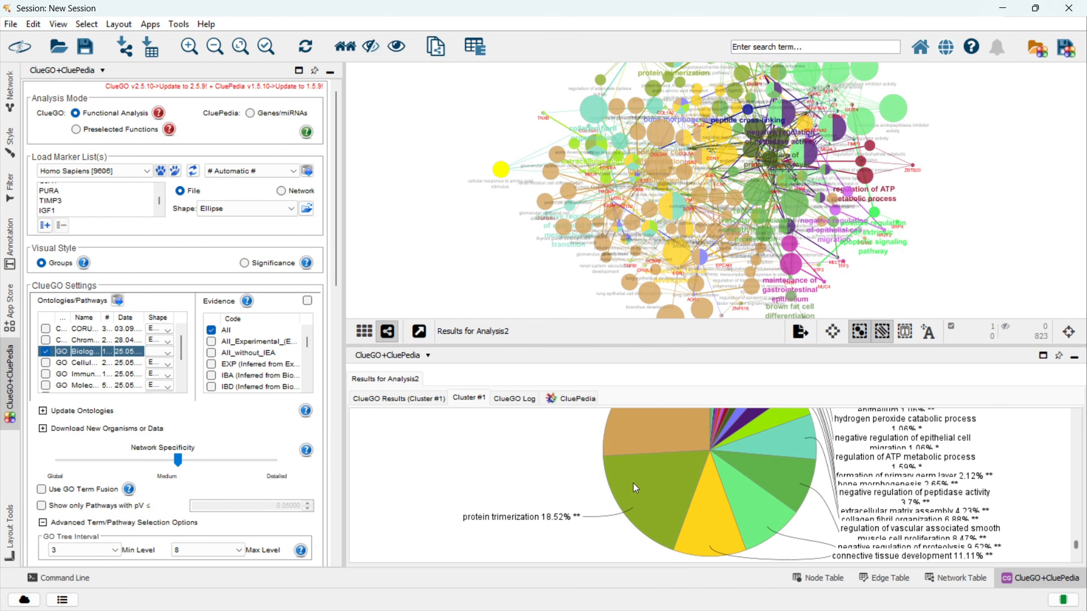
pyautogui.rightClick(596, 466)
pyautogui.click(513, 469)
pyautogui.rightClick(638, 459)
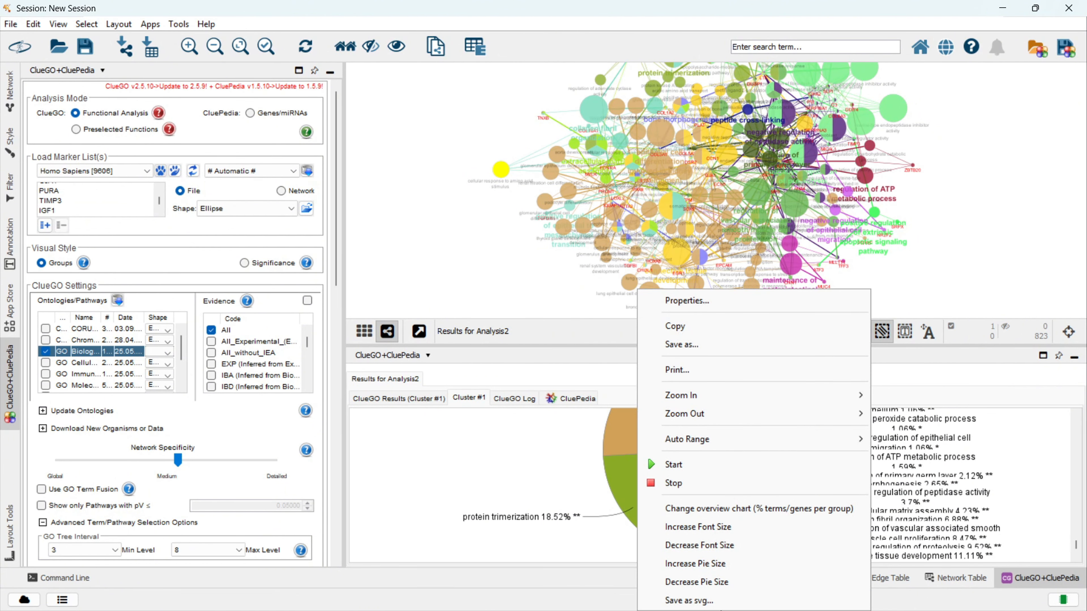
pyautogui.click(734, 604)
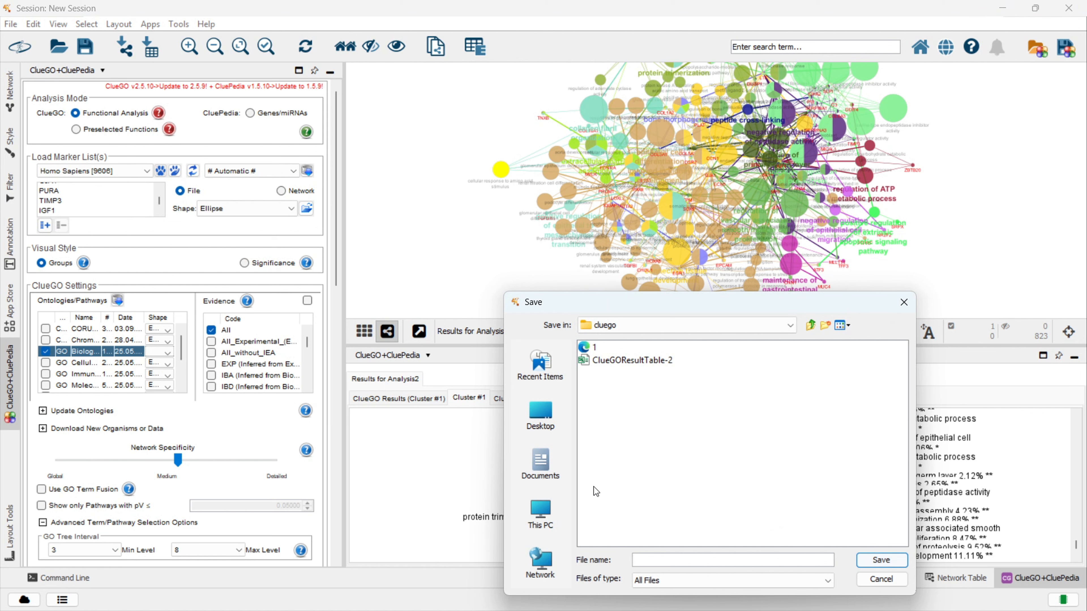
pyautogui.press('Escape')
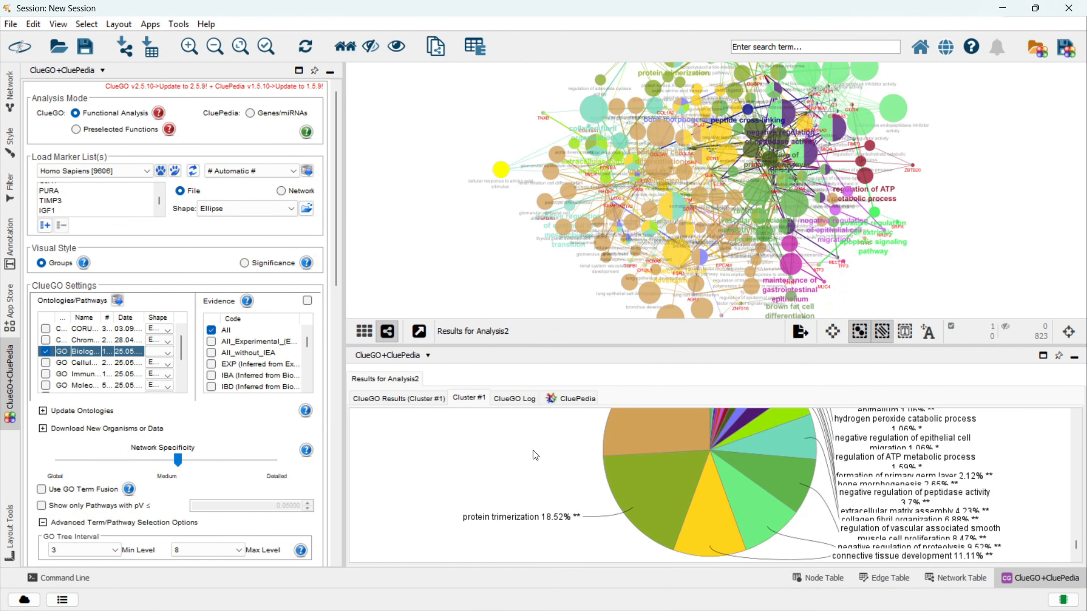
# Check the ClueGO log for this analysis and return to the CluePedia options.
pyautogui.click(513, 399)
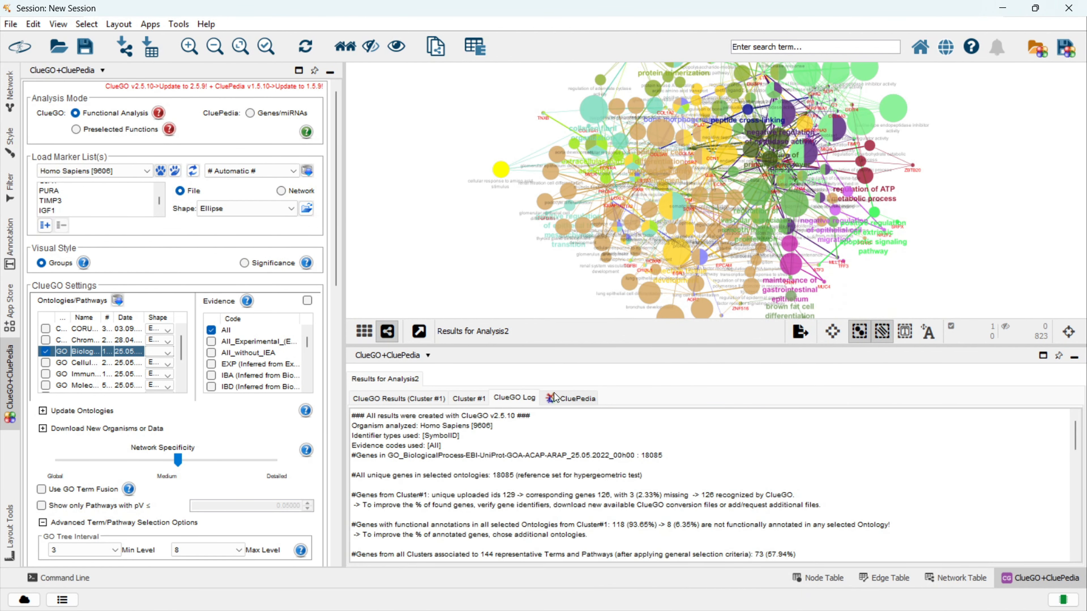
pyautogui.click(570, 398)
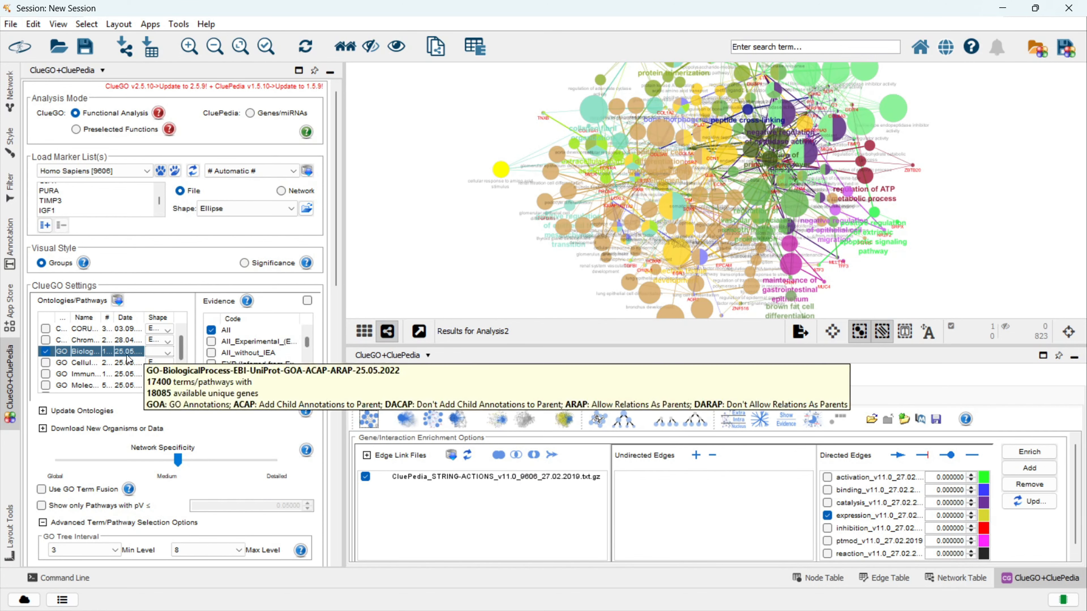
# Replace GO Biological Process with GO Cellular Component, run the functional analysis, and close the result information.
pyautogui.click(46, 353)
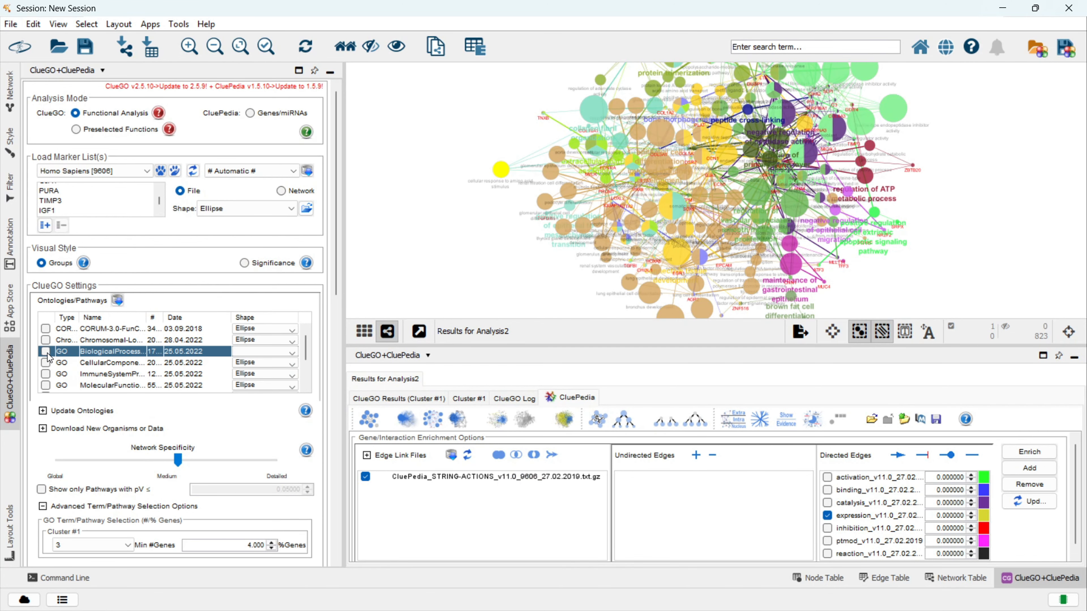
pyautogui.click(46, 362)
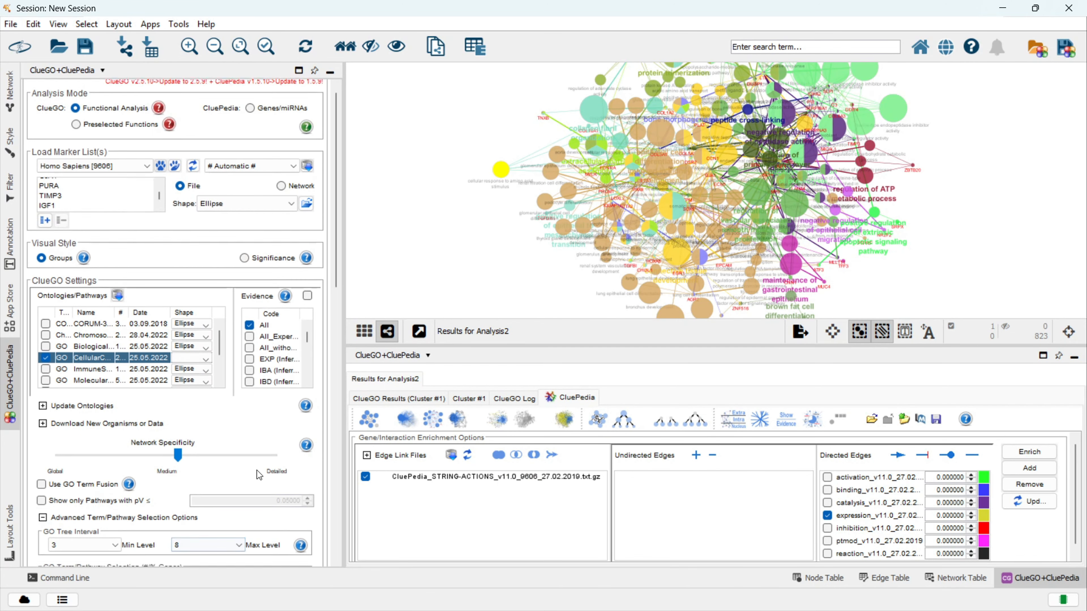
pyautogui.scroll(-10, 171, 428)
pyautogui.click(295, 496)
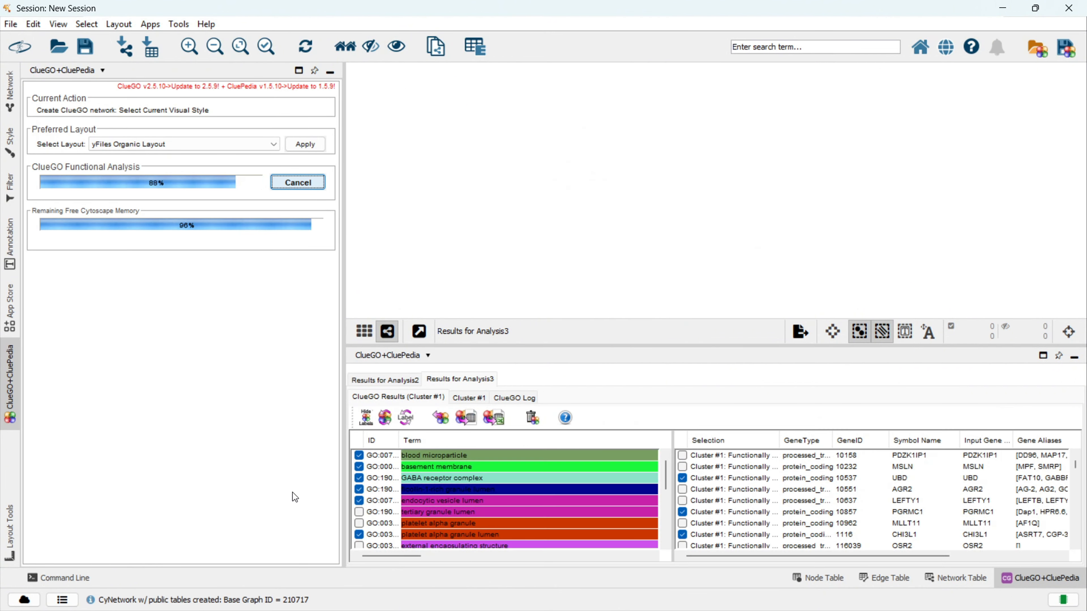
pyautogui.click(543, 423)
# Reduce the height of the results area and show the terms' associated genes in the Cellular Component network.
pyautogui.moveTo(717, 344); pyautogui.dragTo(718, 432)
pyautogui.click(458, 507)
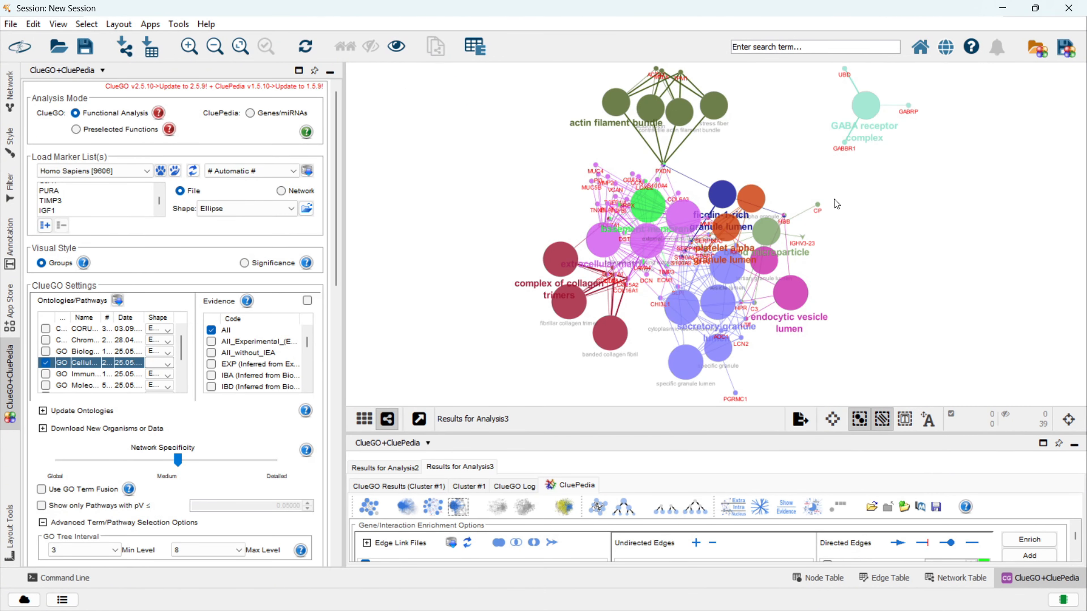
# Arrange the Cellular Component network with yFiles Radial Layout and open its cerebral view.
pyautogui.click(119, 24)
pyautogui.click(166, 535)
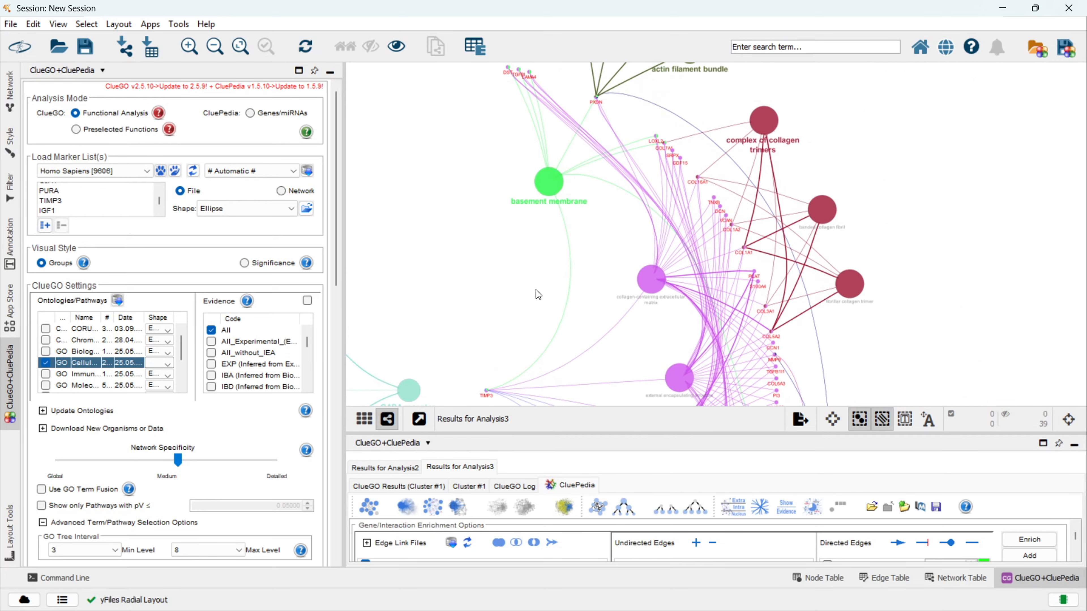
pyautogui.click(736, 503)
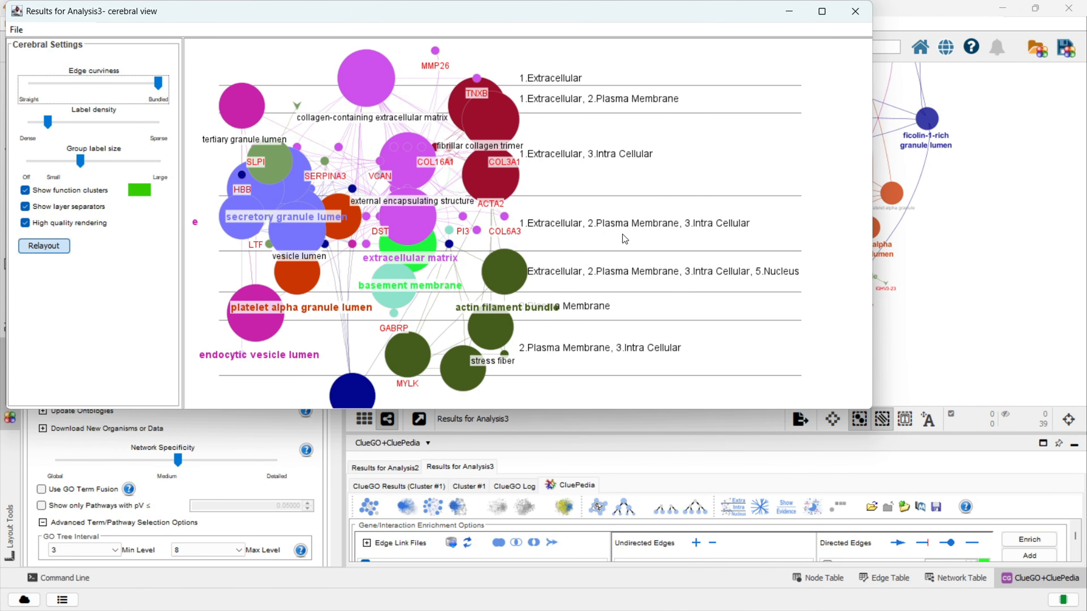
# Lower the edge curviness, label density and group label size in the cerebral view, relayout it, and close the view.
pyautogui.moveTo(159, 82); pyautogui.dragTo(146, 82)
pyautogui.moveTo(48, 122); pyautogui.dragTo(39, 122)
pyautogui.moveTo(80, 161); pyautogui.dragTo(62, 161)
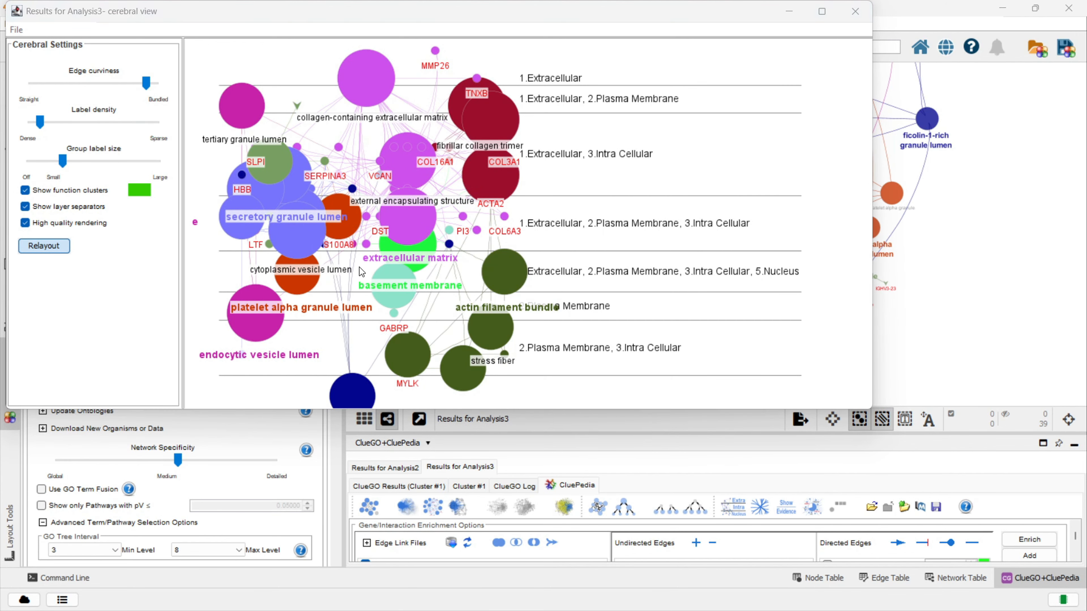
pyautogui.click(43, 246)
pyautogui.click(856, 12)
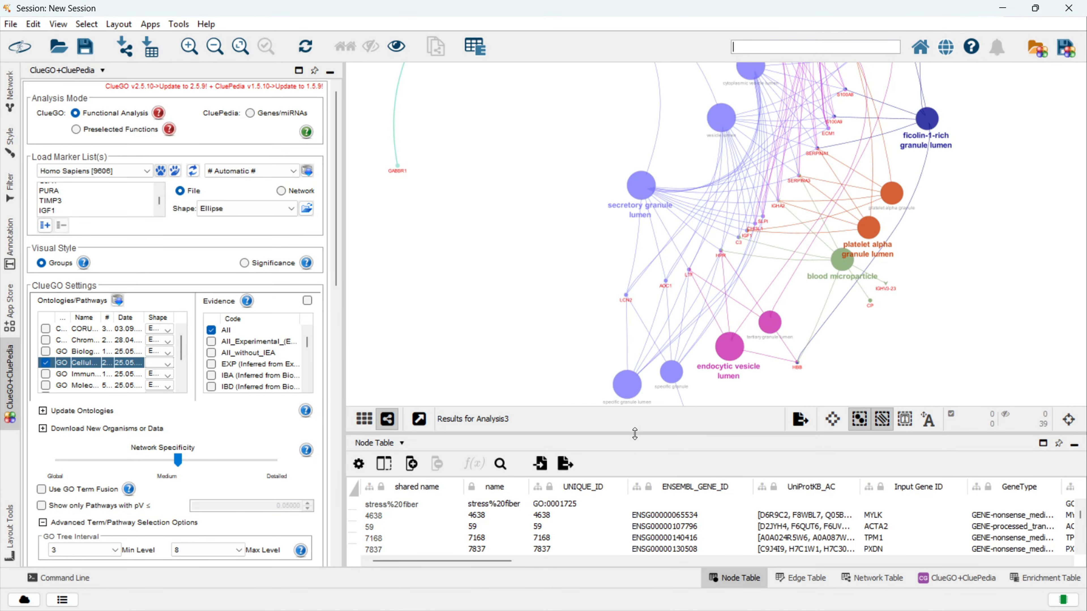
# Enlarge the results area and save the Cellular Component results table as ClueGOResultTable-3.
pyautogui.moveTo(620, 434); pyautogui.dragTo(620, 287)
pyautogui.click(398, 339)
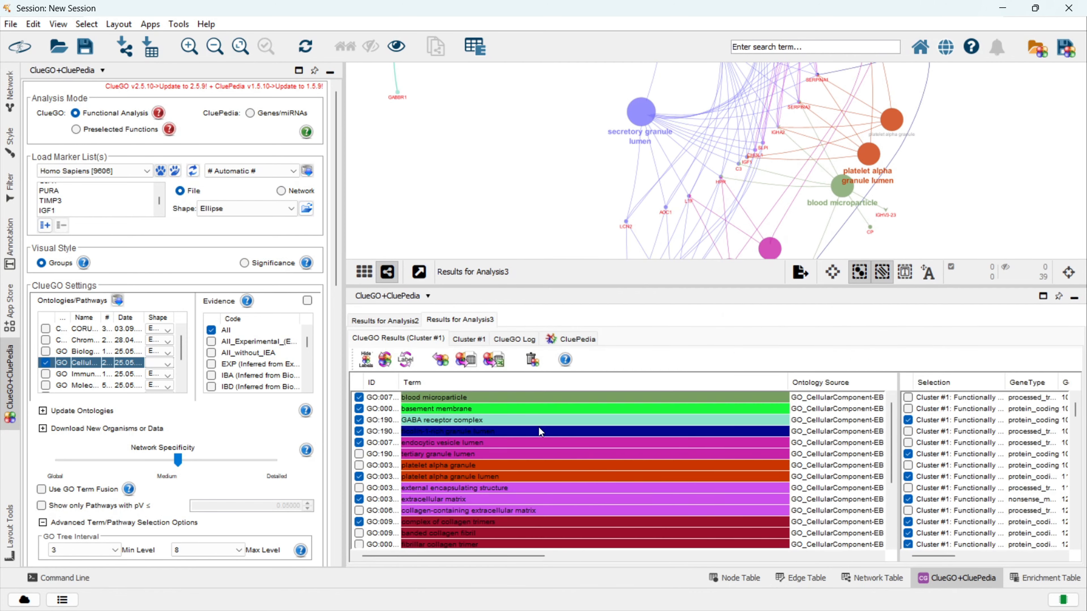
pyautogui.click(374, 362)
pyautogui.click(716, 439)
# Save the Cellular Component Cluster #1 bar chart as an SVG named 3 in the cluego folder.
pyautogui.click(469, 338)
pyautogui.rightClick(528, 425)
pyautogui.click(572, 480)
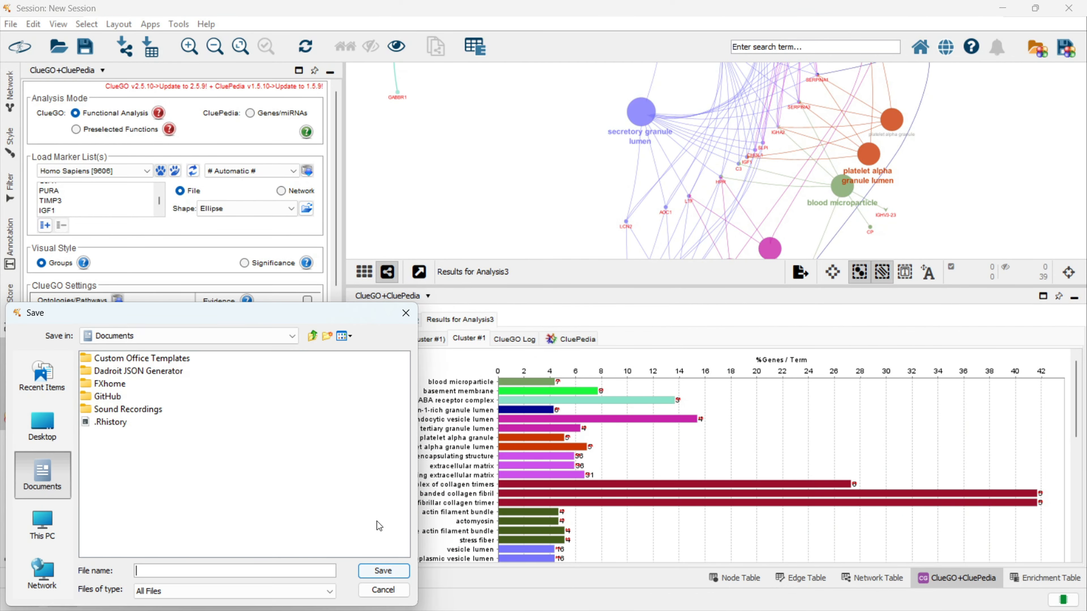
pyautogui.click(42, 426)
pyautogui.click(385, 587)
pyautogui.rightClick(552, 462)
pyautogui.click(600, 598)
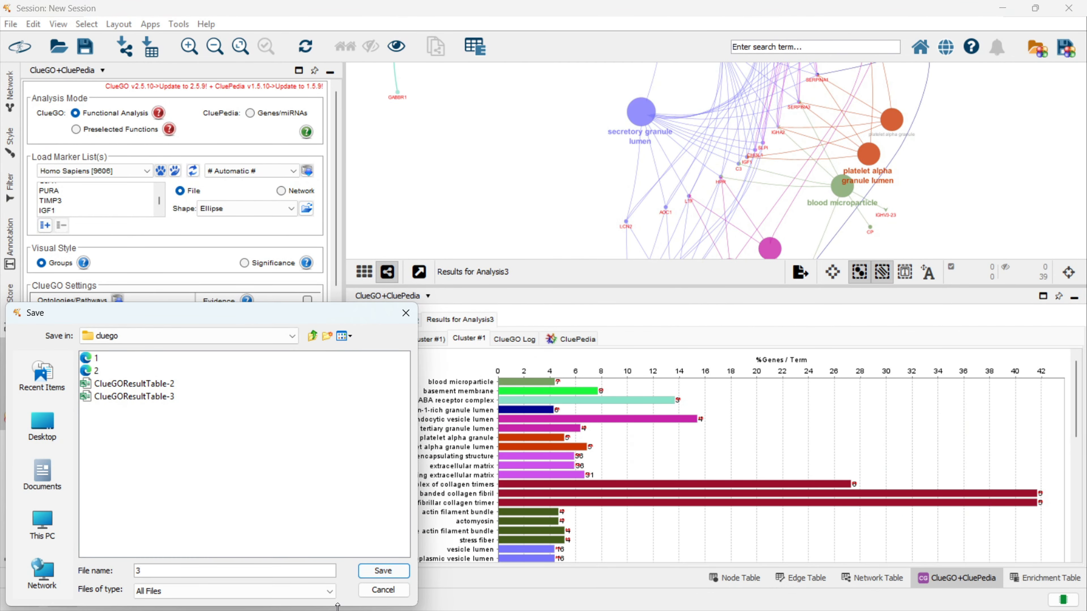
pyautogui.click(383, 571)
# Save the Cellular Component functional group pie chart as an SVG named 4 in the cluego folder.
pyautogui.moveTo(1075, 400); pyautogui.dragTo(1076, 516)
pyautogui.rightClick(692, 445)
pyautogui.click(735, 600)
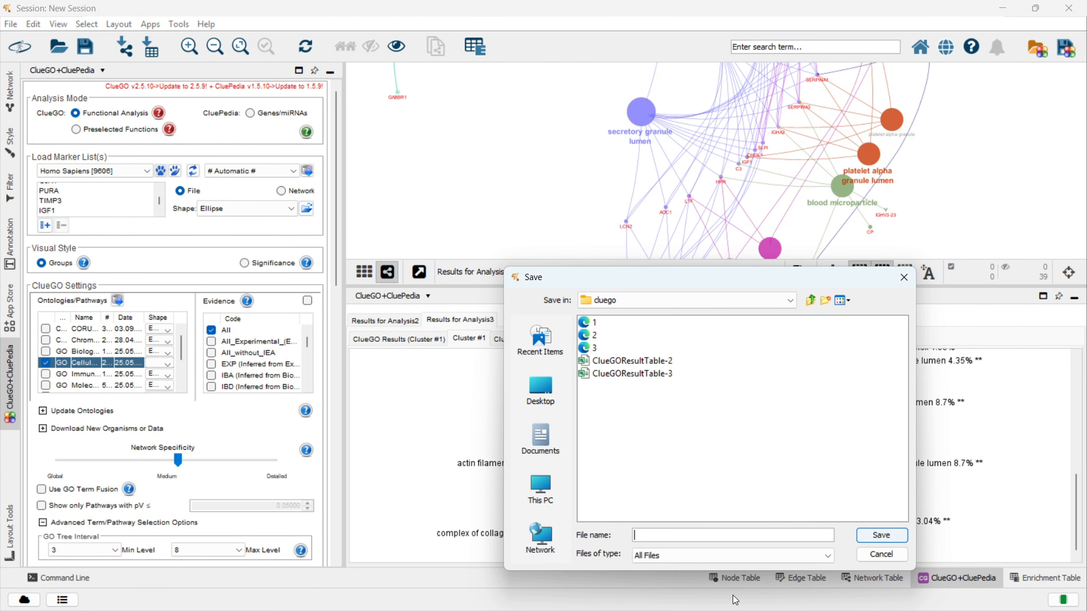
pyautogui.write('4')
pyautogui.click(881, 536)
# Return to the CluePedia options, shrink the results area, and extend the Cellular Component network with ontology relations to its parent terms.
pyautogui.click(564, 338)
pyautogui.moveTo(632, 287); pyautogui.dragTo(632, 389)
pyautogui.click(597, 463)
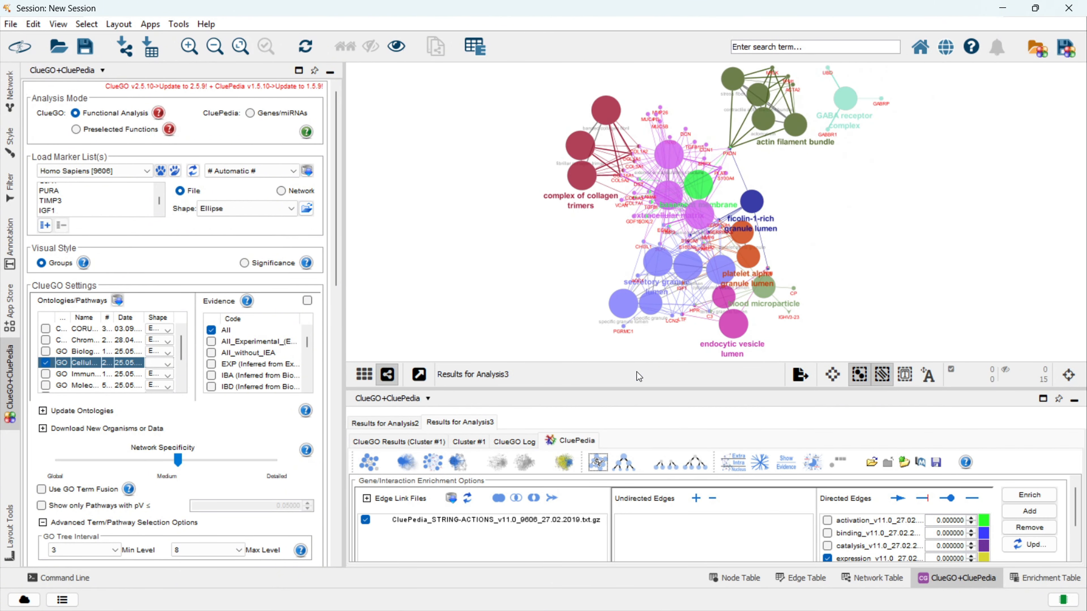
pyautogui.click(624, 463)
pyautogui.click(672, 462)
pyautogui.click(695, 463)
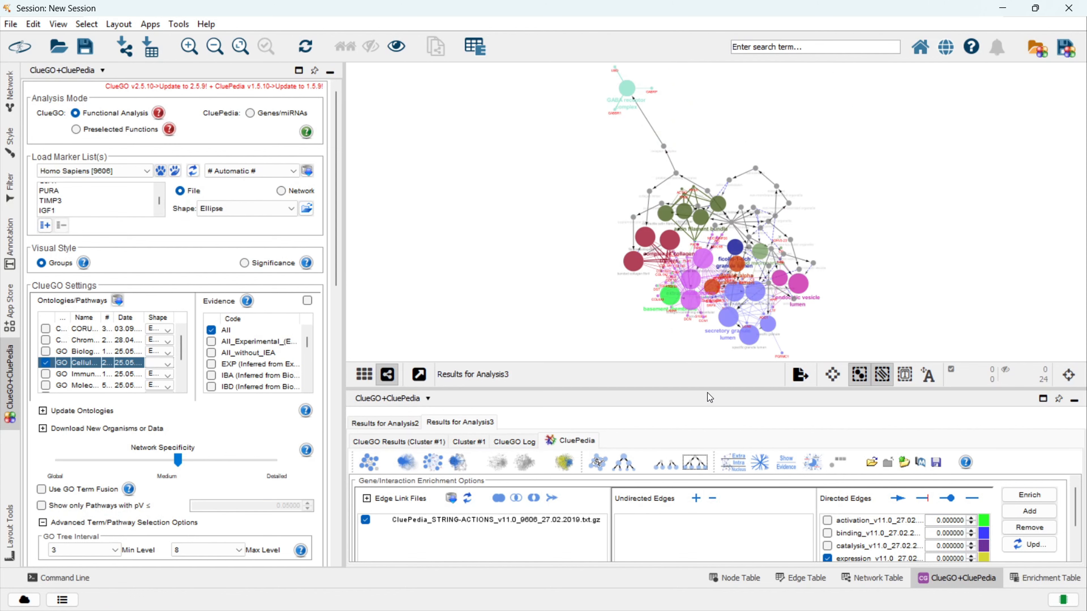
# Replace GO Cellular Component with GO Molecular Function, run the functional analysis, and close the result information.
pyautogui.click(45, 363)
pyautogui.click(46, 385)
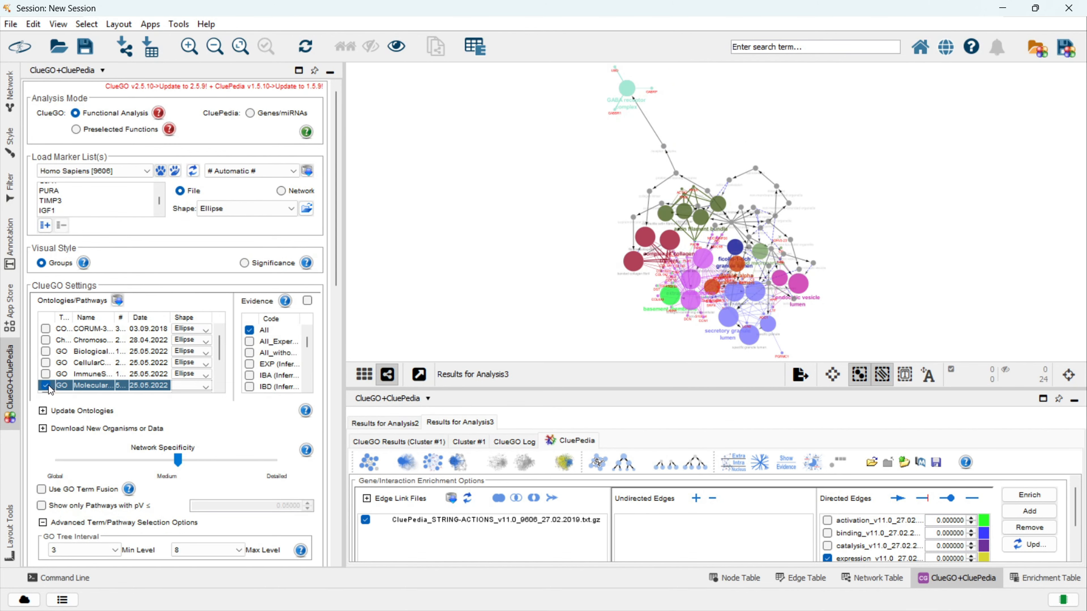
pyautogui.scroll(-3, 198, 433)
pyautogui.scroll(-10, 198, 433)
pyautogui.click(305, 494)
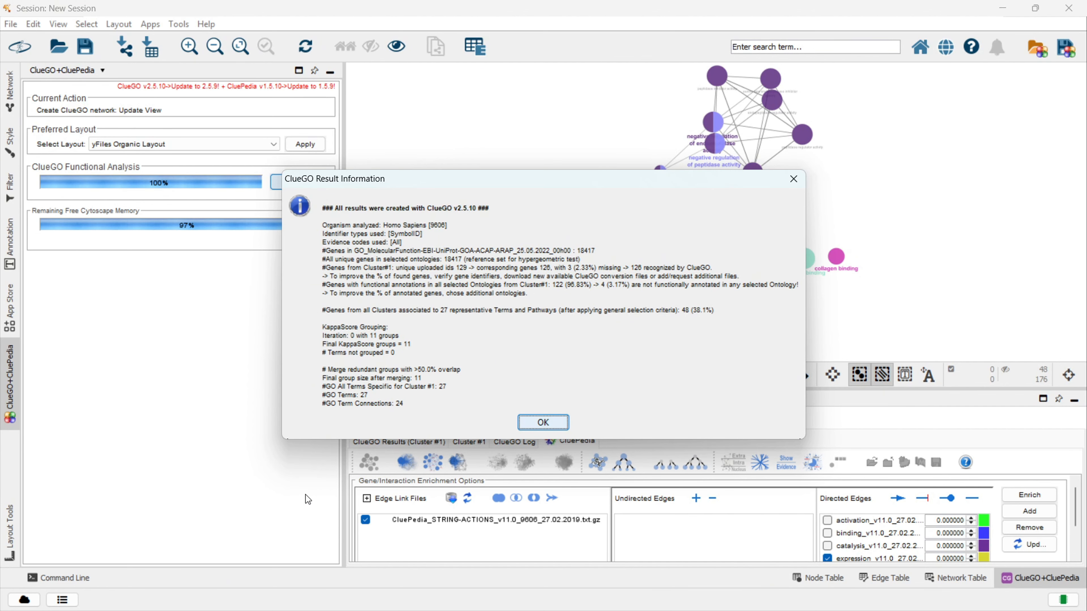
pyautogui.click(543, 422)
# Show the terms' associated genes in the Molecular Function network and arrange it with yFiles Radial Layout.
pyautogui.click(433, 462)
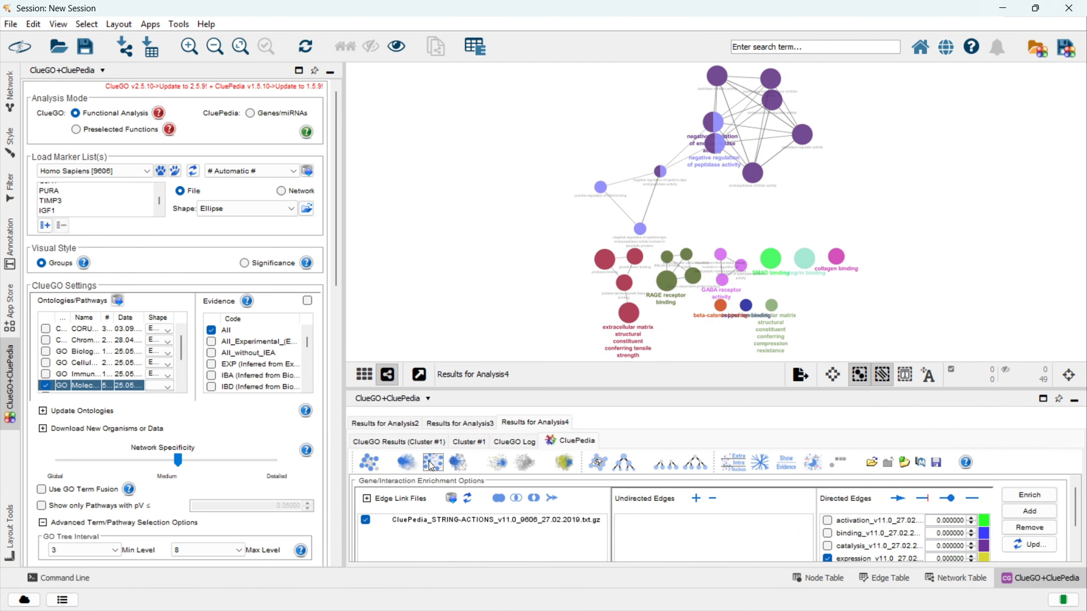
pyautogui.scroll(5, 594, 262)
pyautogui.moveTo(742, 255); pyautogui.dragTo(732, 182)
pyautogui.click(118, 23)
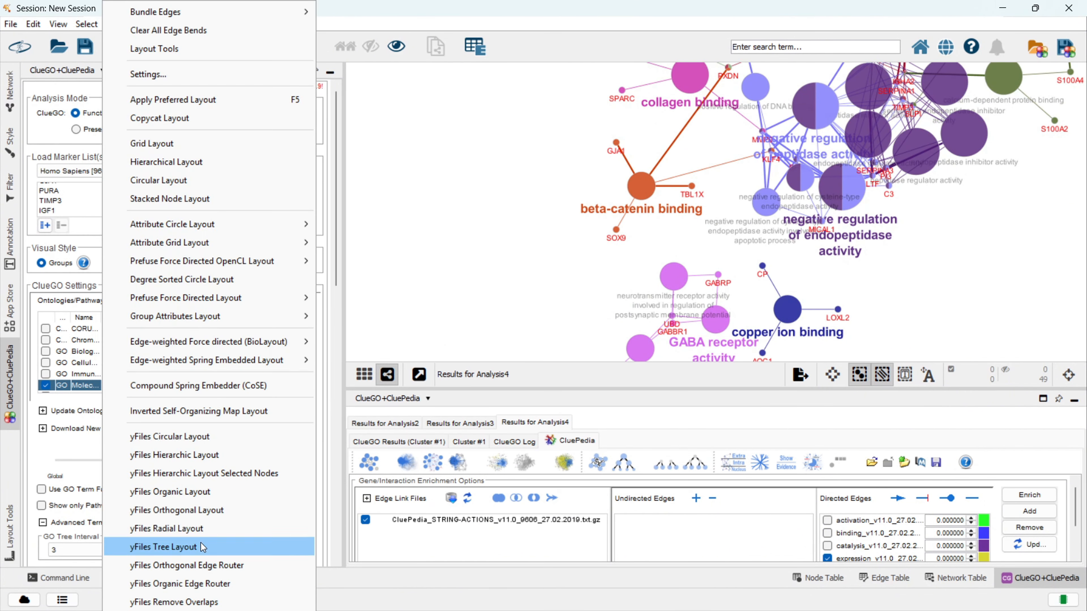
pyautogui.click(141, 546)
pyautogui.scroll(5, 673, 245)
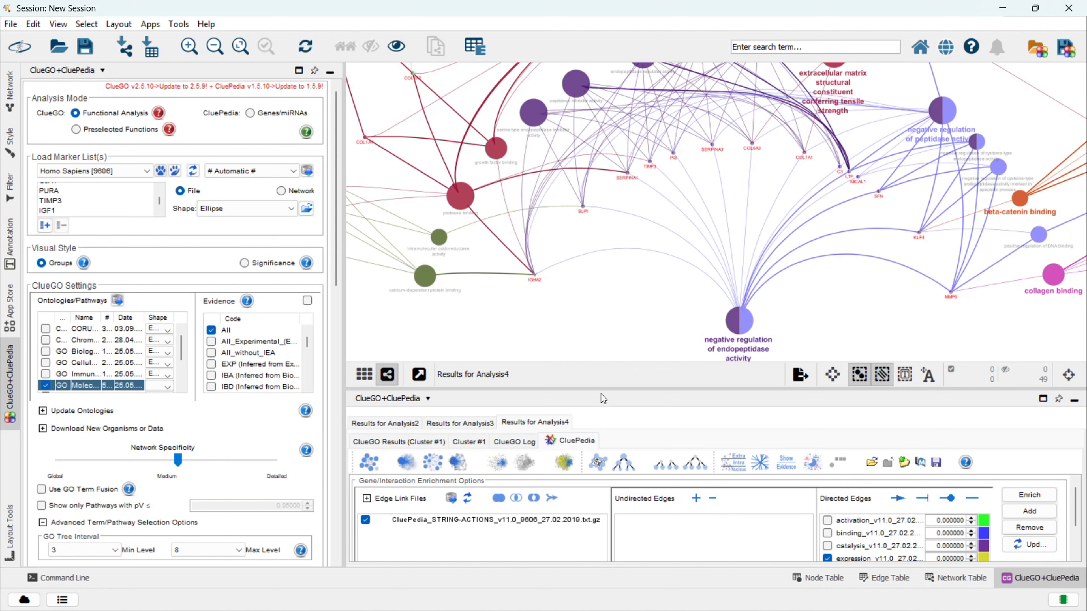
# Toggle the ontology relations in the Molecular Function network and display its term nodes as partial pie charts.
pyautogui.moveTo(639, 388)
pyautogui.mouseDown()
pyautogui.moveTo(640, 505)
pyautogui.moveTo(643, 408)
pyautogui.mouseUp()
pyautogui.scroll(-5, 659, 409)
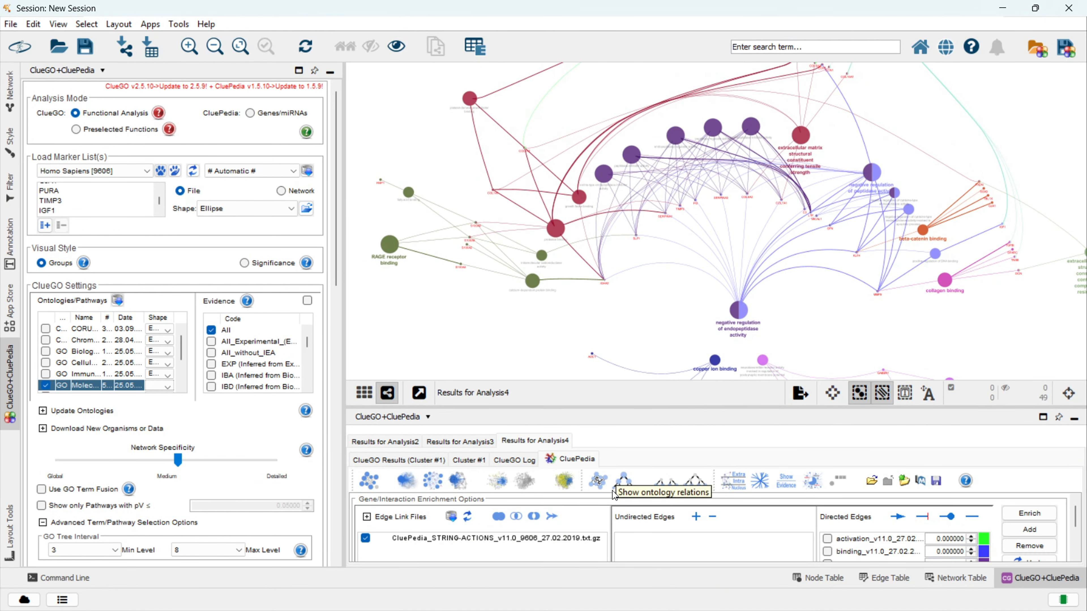
pyautogui.click(621, 485)
pyautogui.click(598, 486)
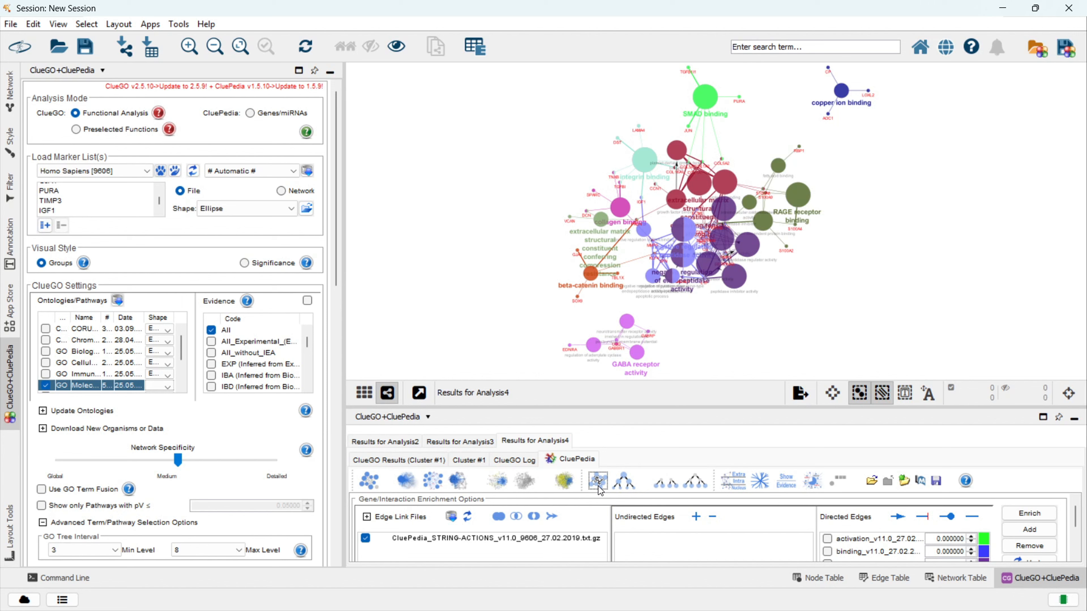
pyautogui.click(817, 486)
# Save the Molecular Function results table as ClueGOResultTable-4.
pyautogui.click(398, 459)
pyautogui.click(493, 480)
pyautogui.click(716, 436)
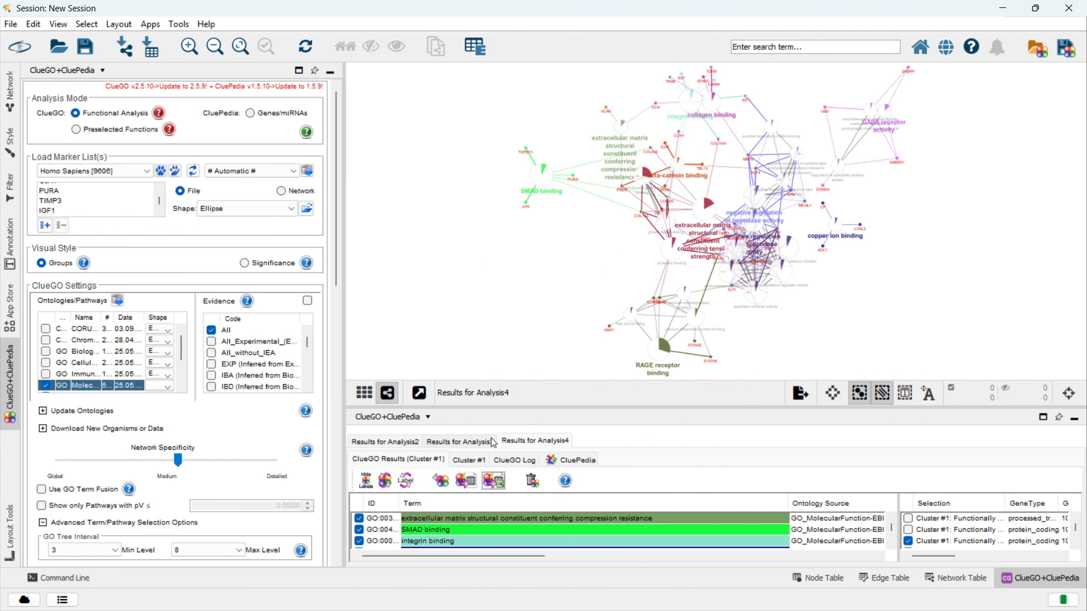
# Replace GO Molecular Function with KEGG, run the functional analysis, and close the result information.
pyautogui.click(492, 443)
pyautogui.click(45, 352)
pyautogui.scroll(-10, 171, 428)
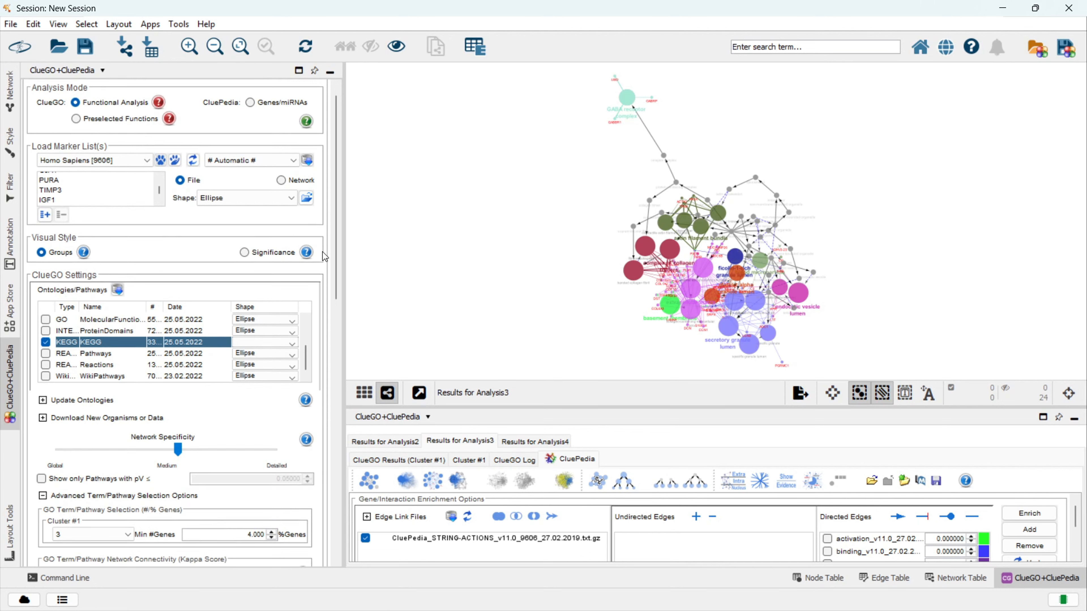
pyautogui.click(286, 492)
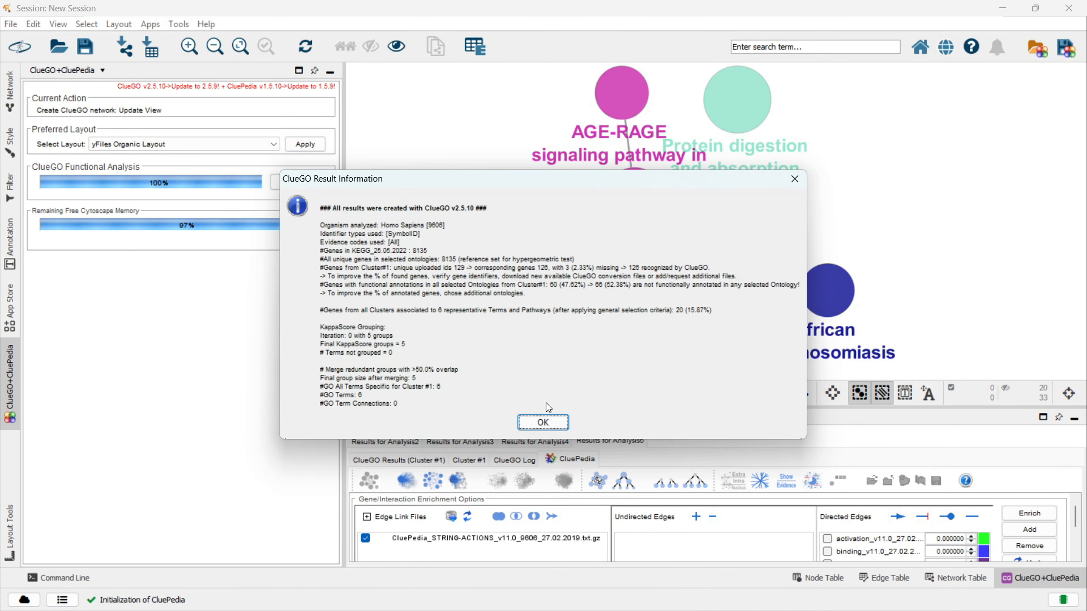
pyautogui.click(543, 422)
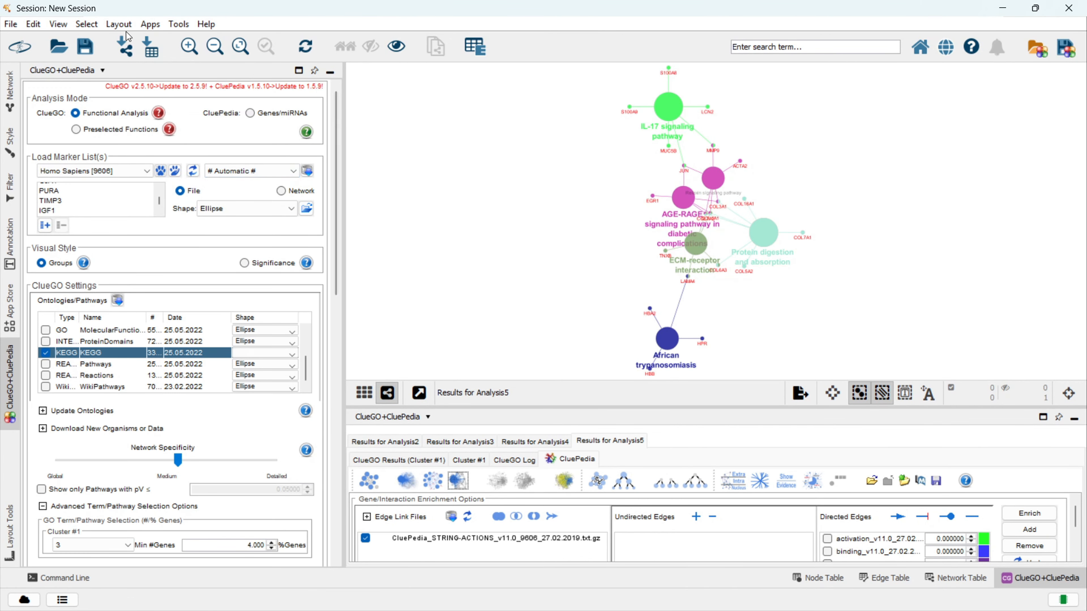
# Show the terms' associated genes in the KEGG network and arrange it with yFiles Radial Layout.
pyautogui.click(118, 24)
pyautogui.click(179, 527)
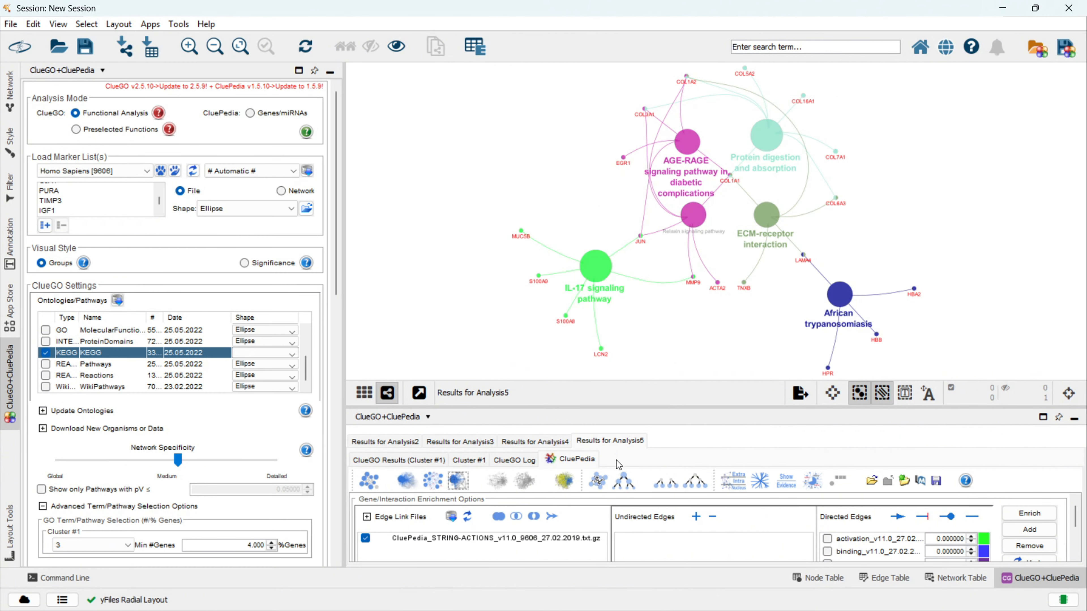
# Save the KEGG ClueGO results as ClueGOResults5 and the results table as ClueGOResultTable-5.xls.
pyautogui.click(398, 460)
pyautogui.click(466, 481)
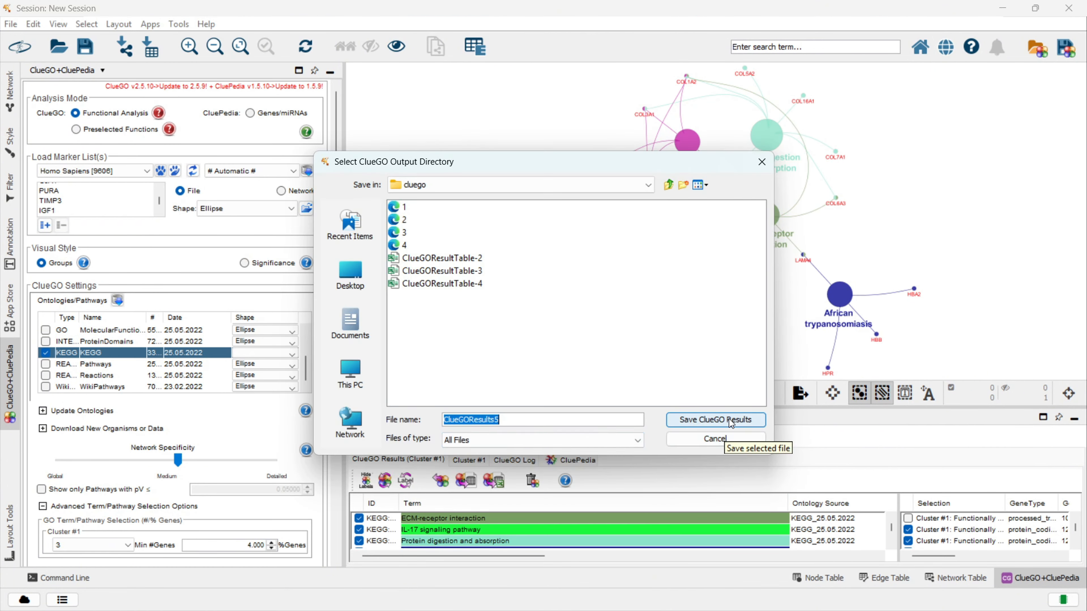
pyautogui.click(730, 422)
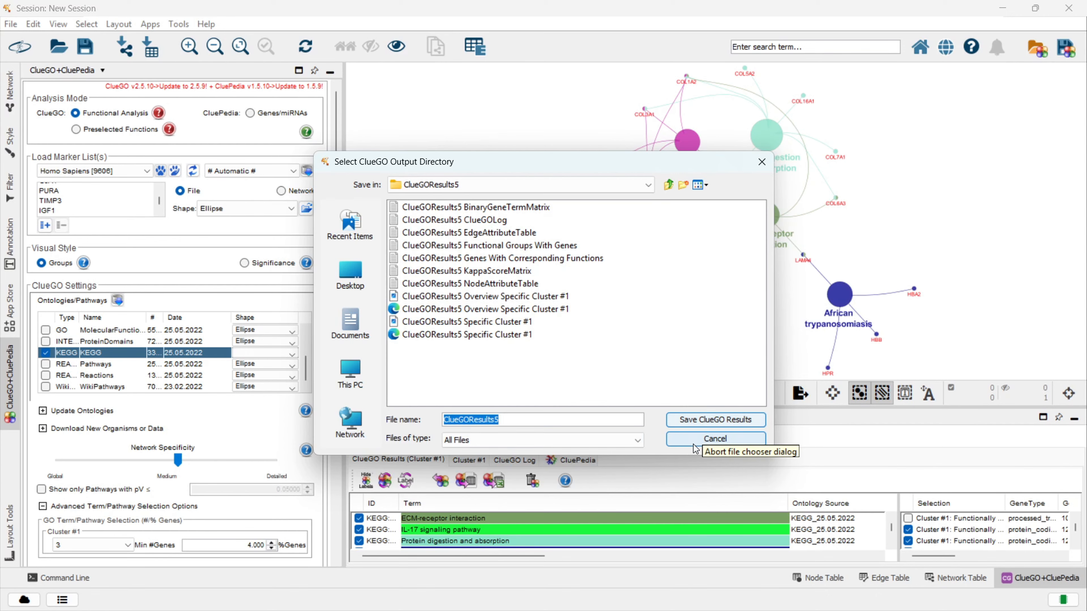
pyautogui.click(684, 420)
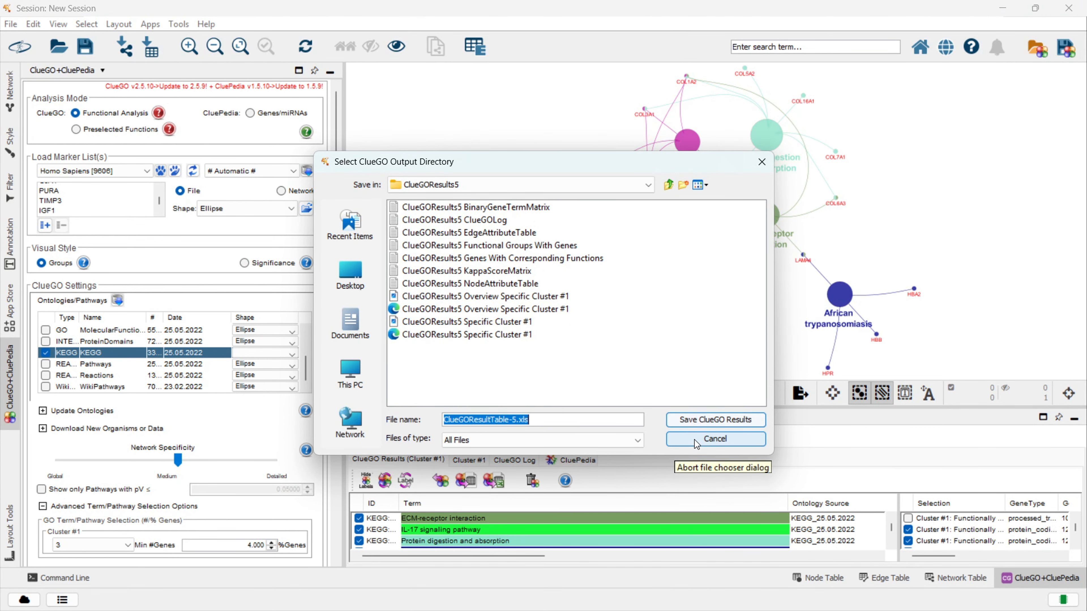
pyautogui.click(696, 444)
pyautogui.click(493, 480)
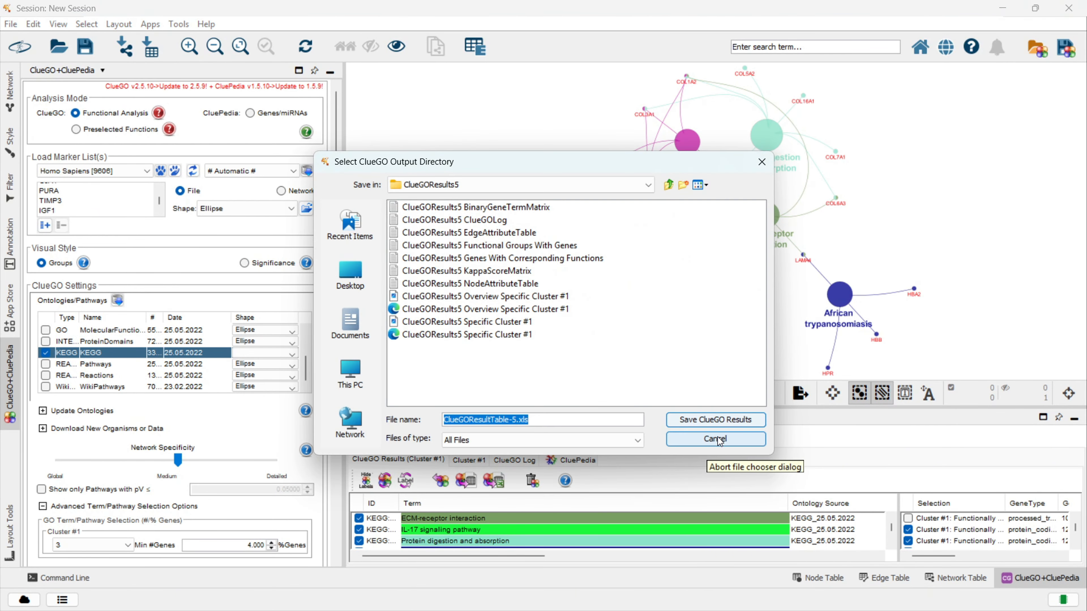
pyautogui.click(702, 444)
# Save the KEGG Cluster #1 bar chart as an SVG named 8 in the ClueGOResults5 folder.
pyautogui.click(469, 459)
pyautogui.rightClick(582, 505)
pyautogui.click(625, 601)
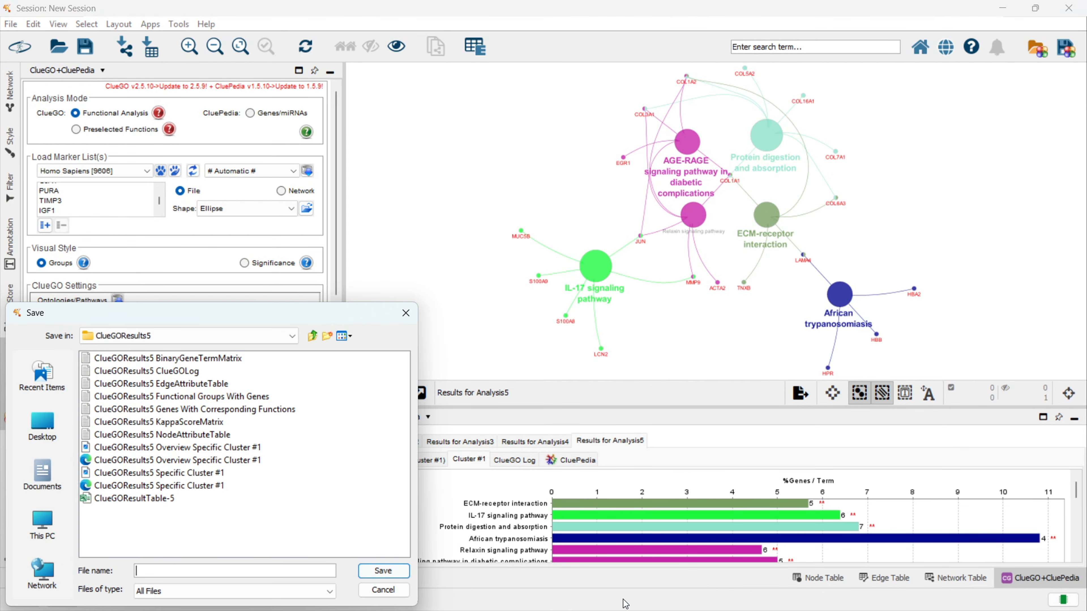
pyautogui.write('8')
pyautogui.press('Return')
pyautogui.scroll(-3, 786, 541)
pyautogui.rightClick(695, 537)
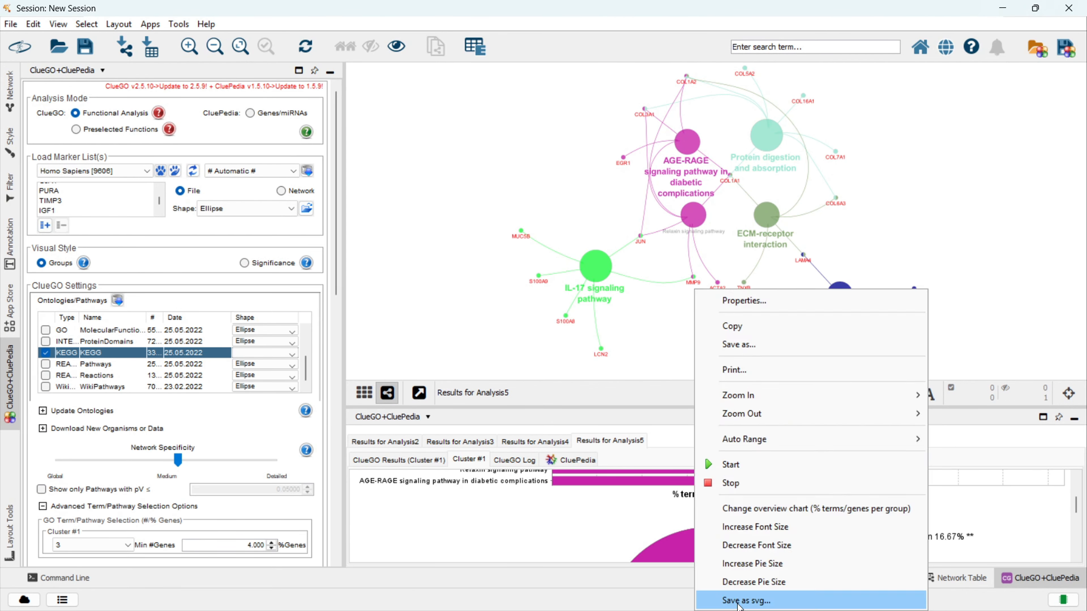
pyautogui.click(741, 598)
pyautogui.press('Escape')
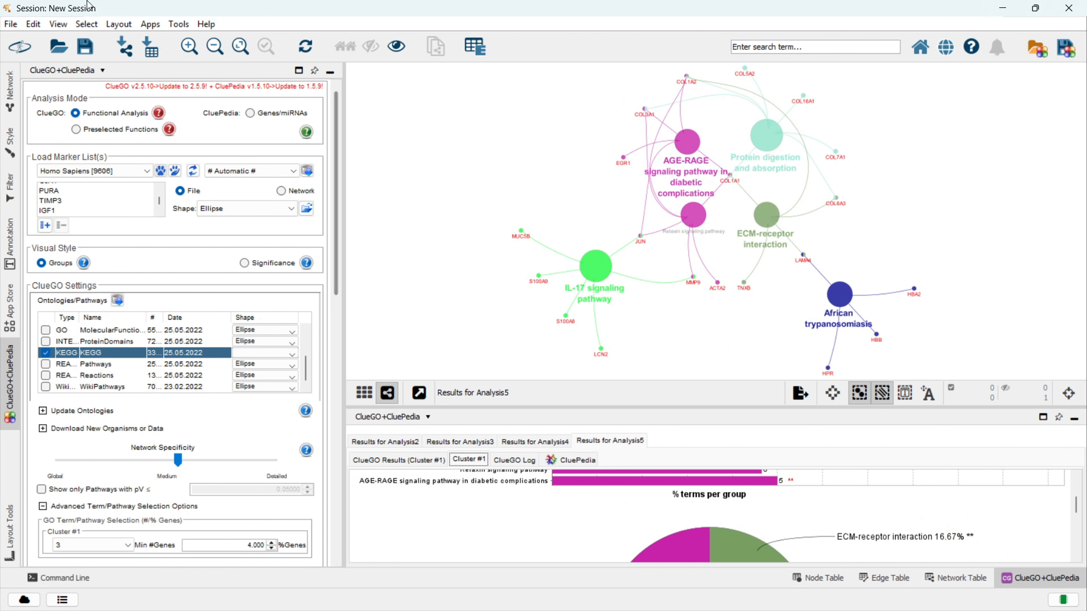
# Set up a network image export for the KEGG network in PNG format at 500% zoom.
pyautogui.click(11, 24)
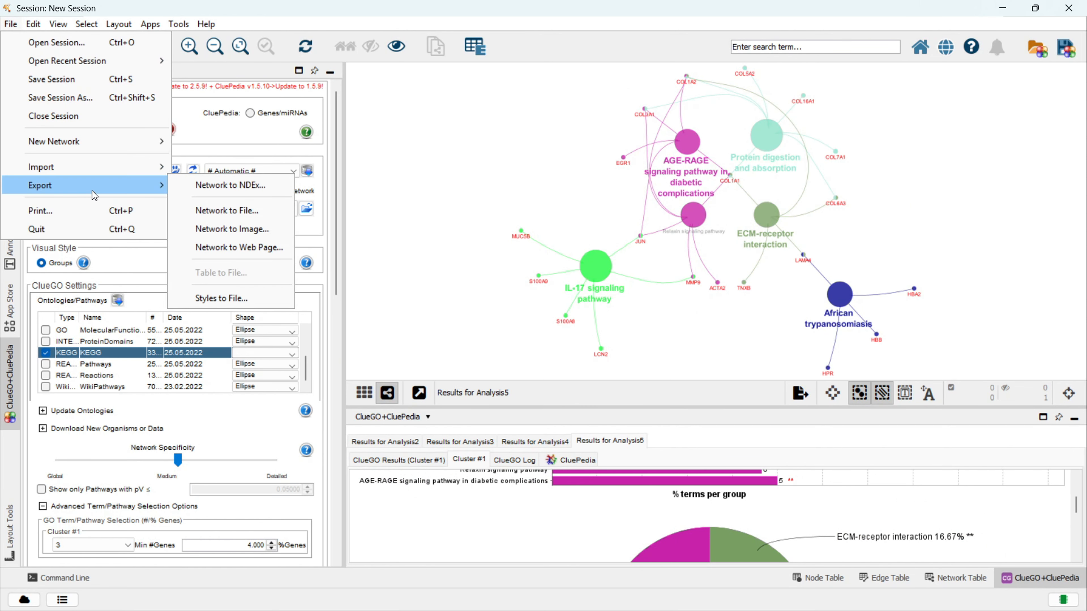
pyautogui.click(225, 229)
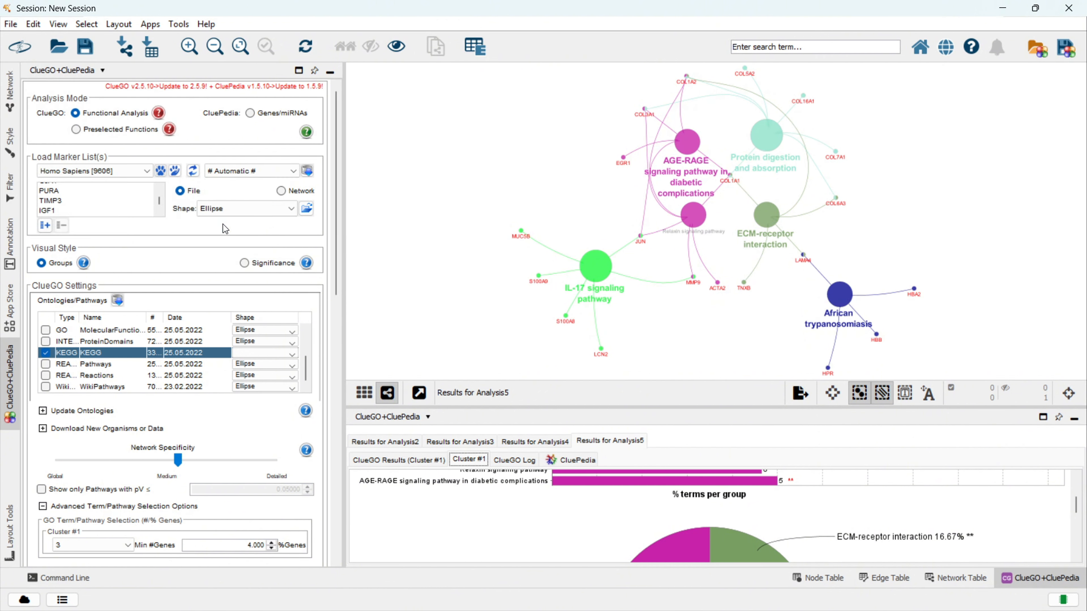
pyautogui.click(11, 24)
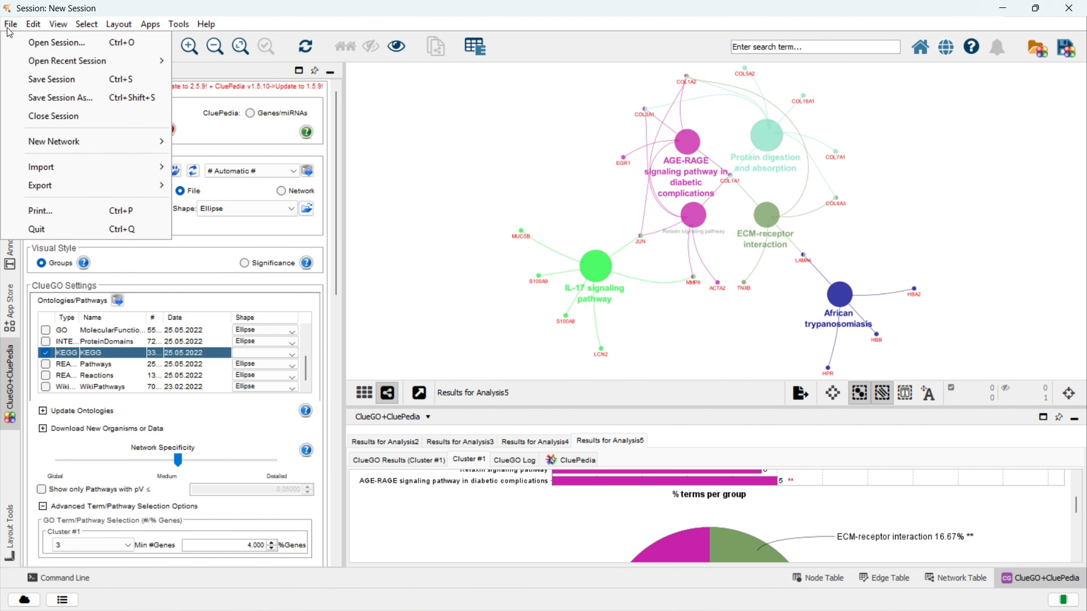
pyautogui.moveTo(103, 185)
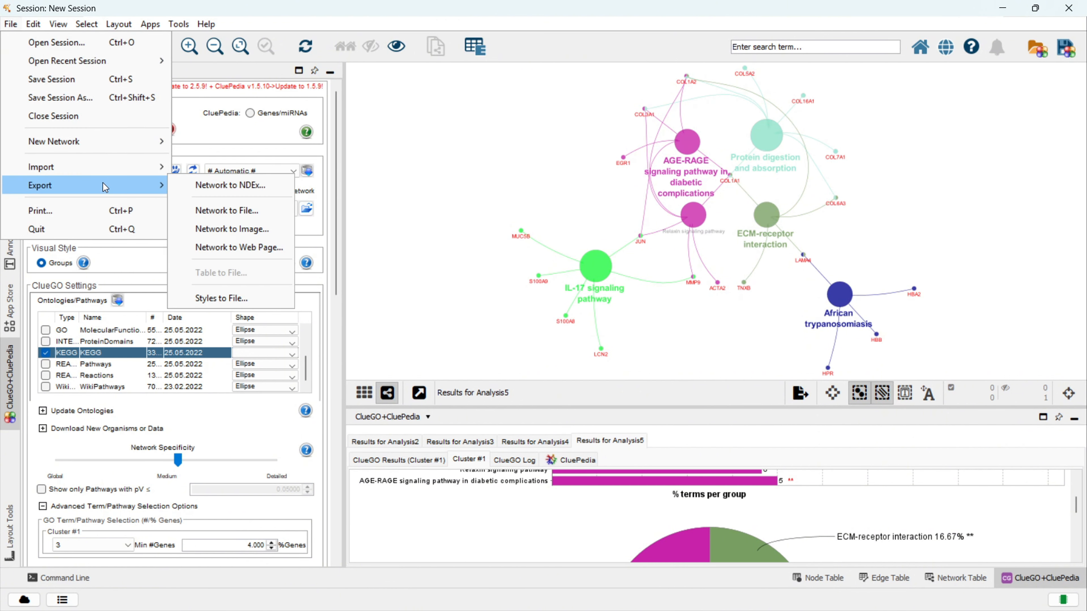
pyautogui.click(226, 228)
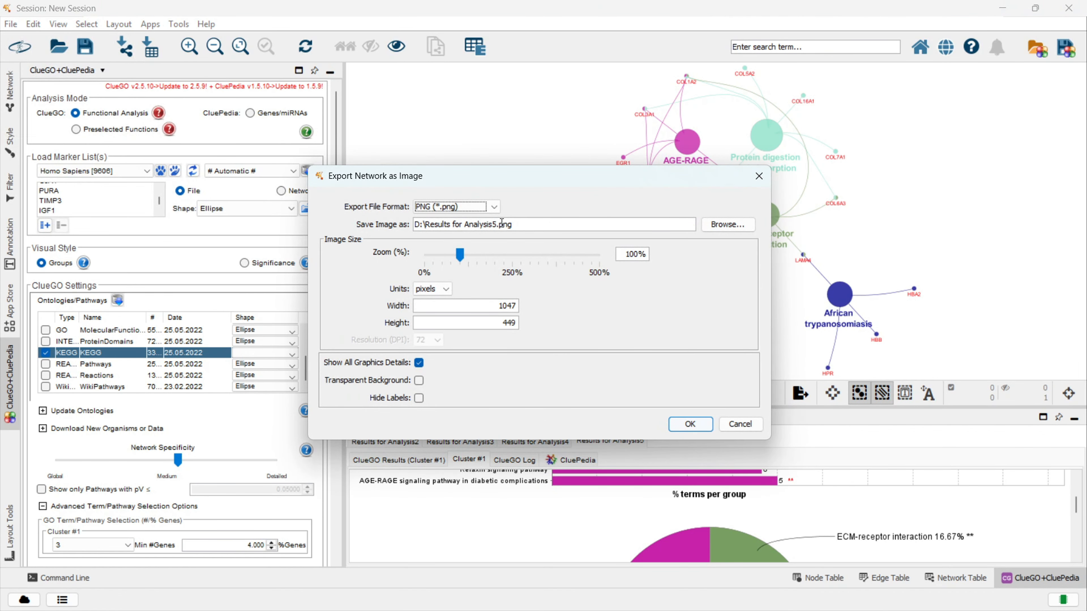
pyautogui.click(628, 254)
pyautogui.moveTo(465, 258); pyautogui.dragTo(634, 278)
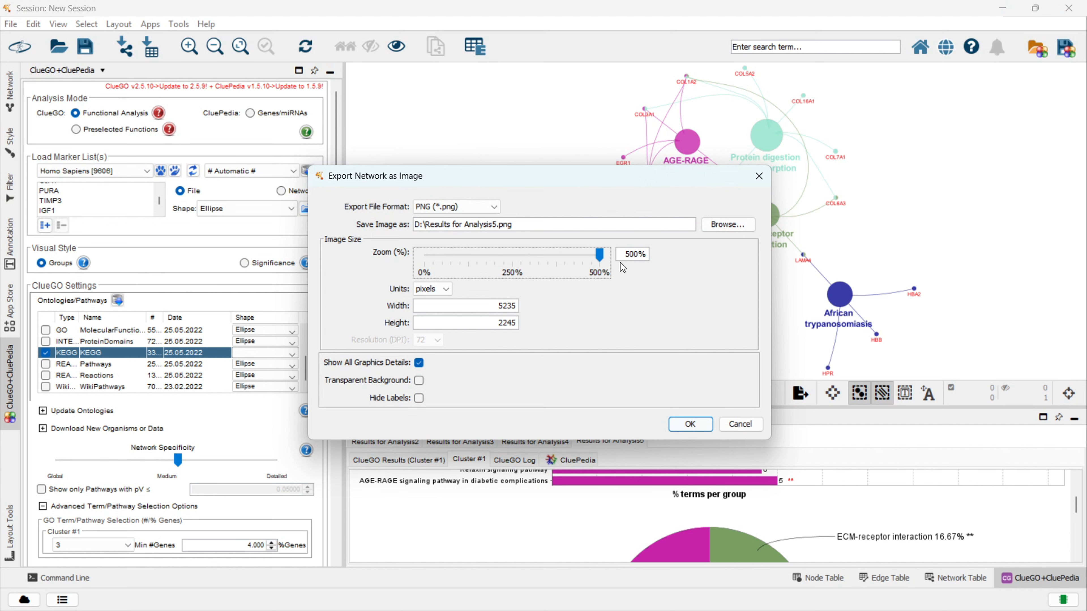
pyautogui.click(494, 208)
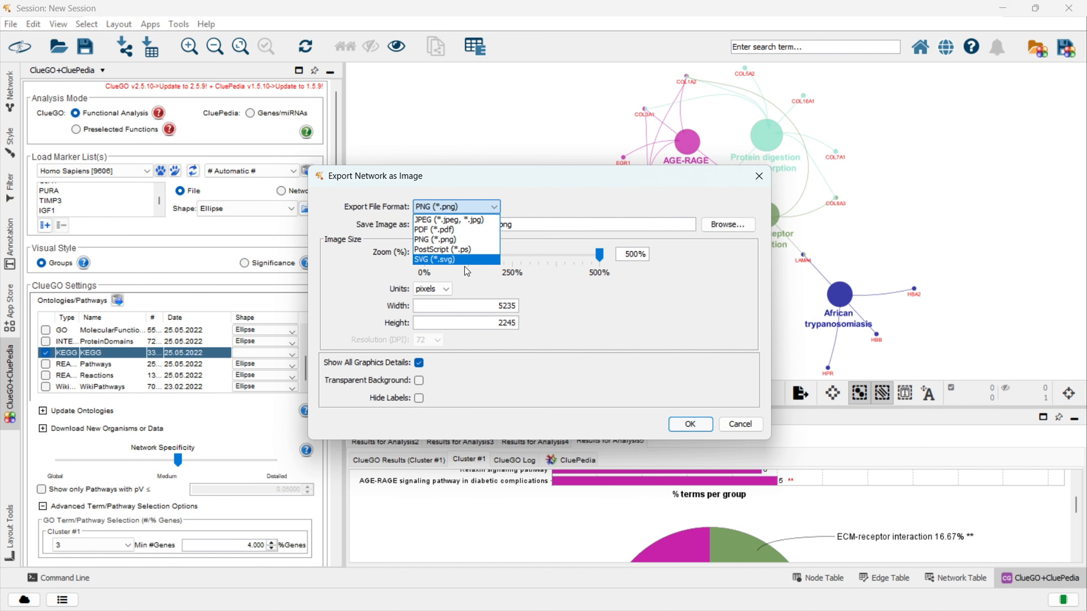
pyautogui.click(459, 243)
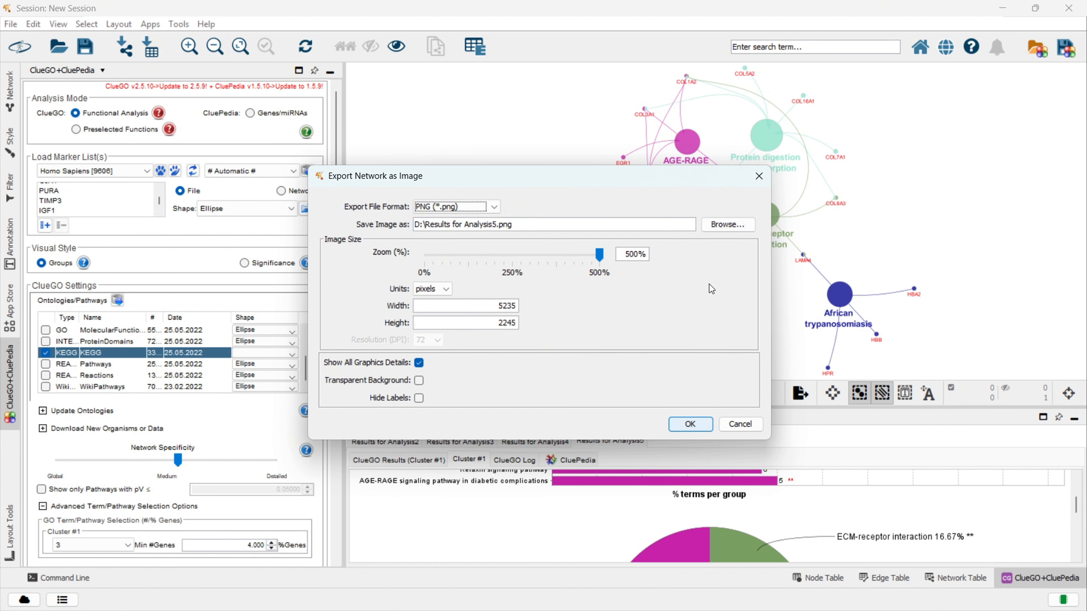
# Export the KEGG network image as kk.png to the cluego folder on the Desktop.
pyautogui.click(727, 224)
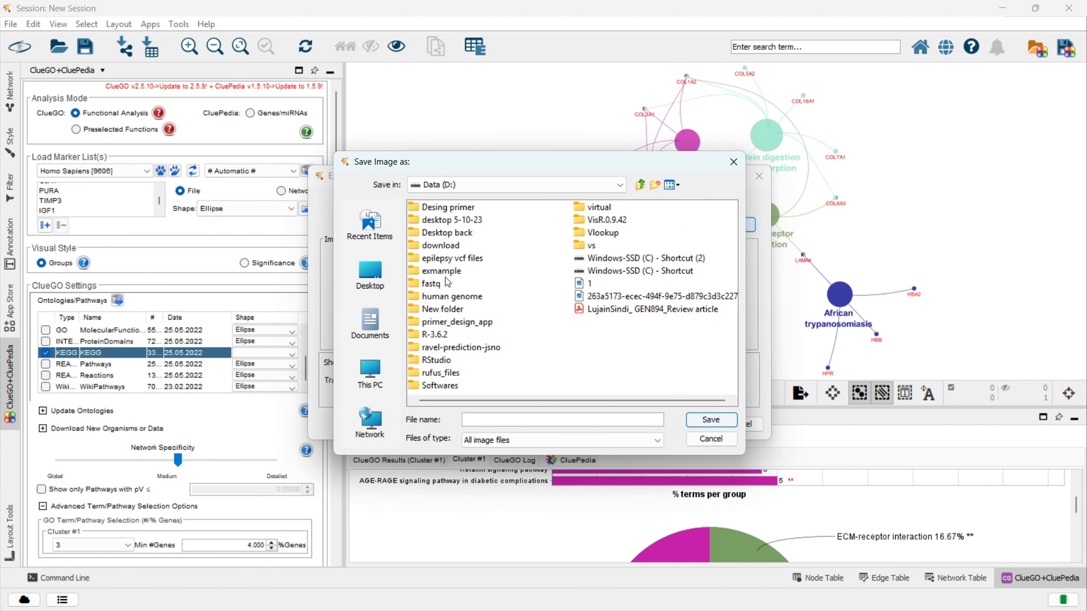
pyautogui.click(370, 276)
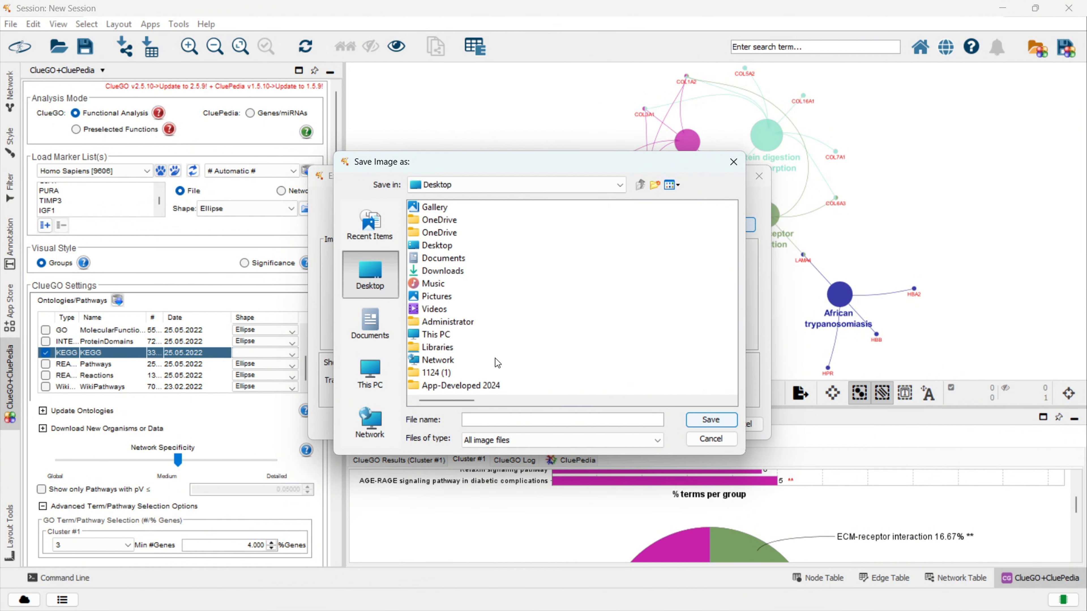
pyautogui.click(464, 387)
pyautogui.press('Down')
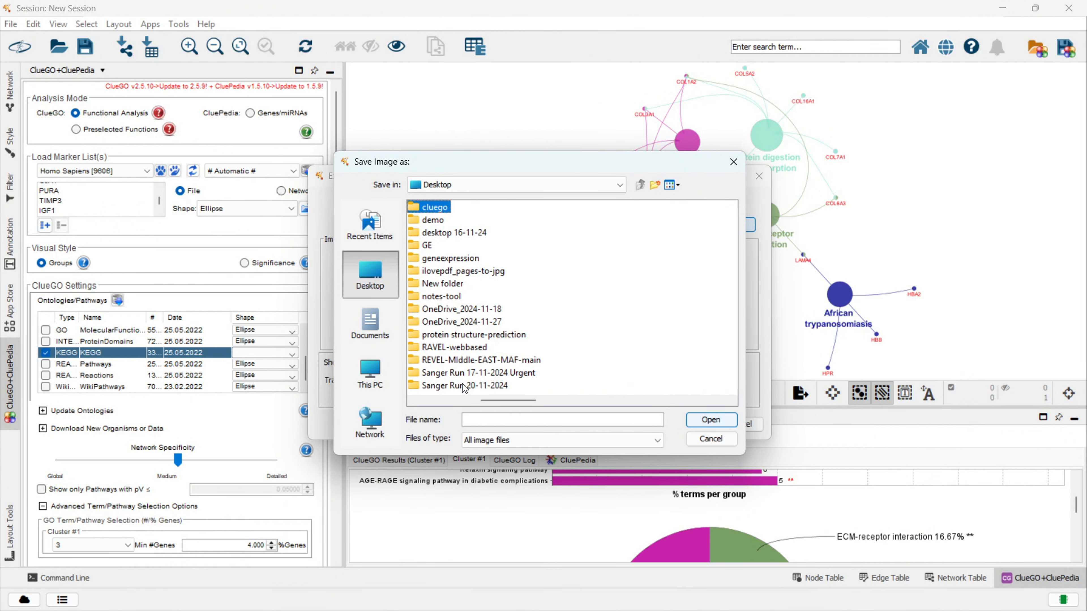
pyautogui.press('Return')
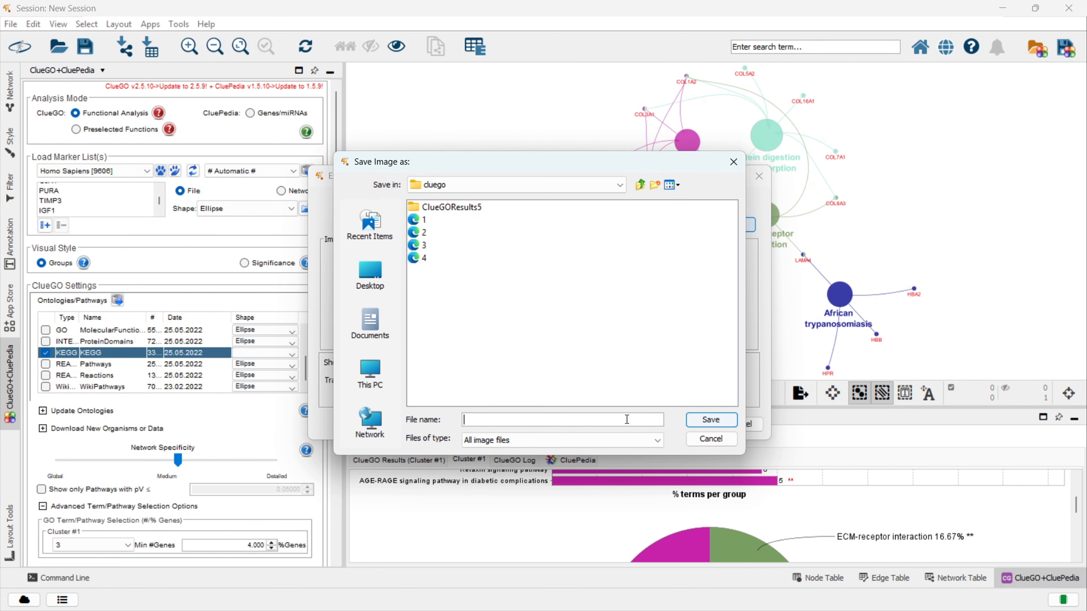
pyautogui.press('Return')
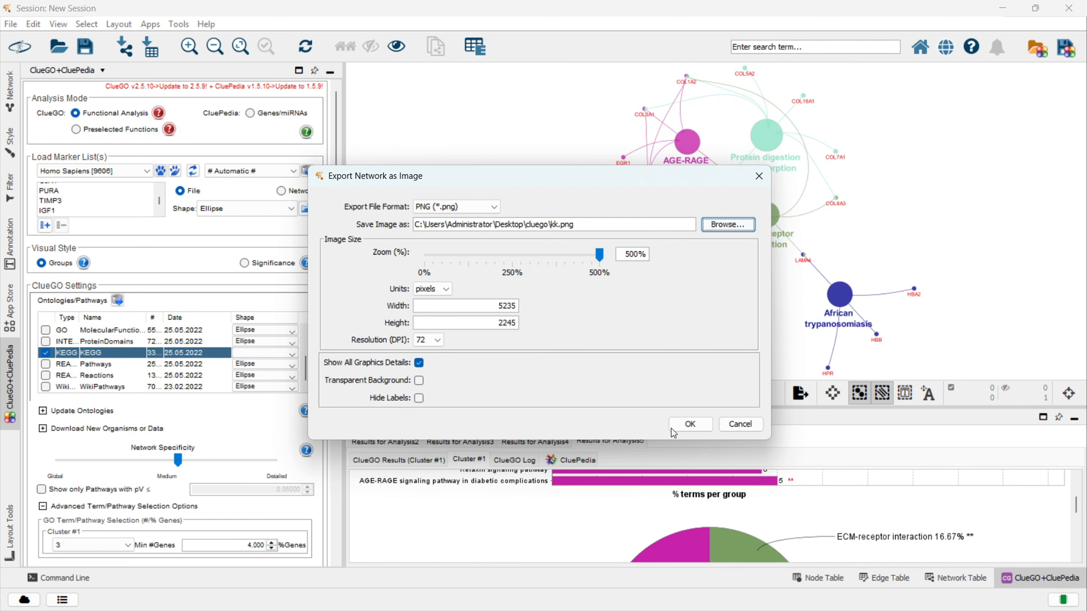
pyautogui.click(689, 423)
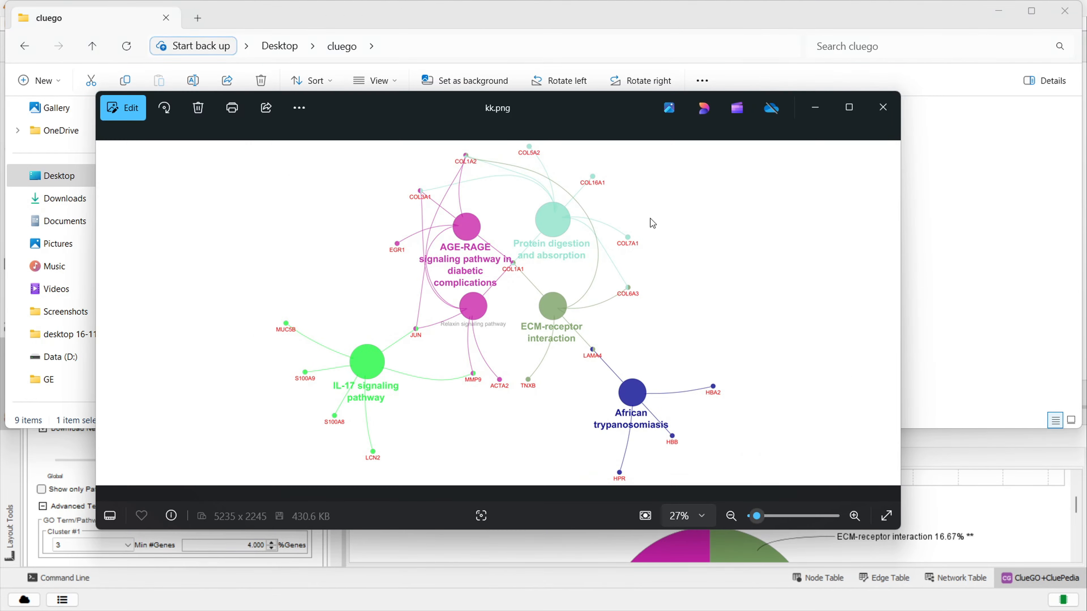
# Close the kk.png preview, examine the biological process terms and their columns in ClueGOResultTable-2 in Excel, and close the table.
pyautogui.click(883, 107)
pyautogui.doubleClick(378, 230)
pyautogui.click(130, 247)
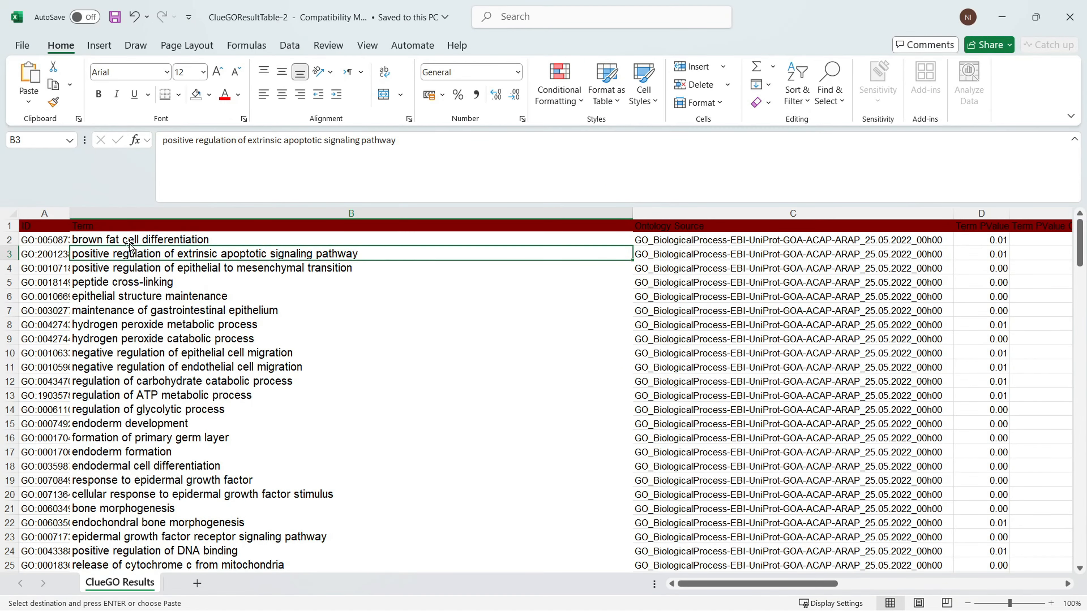
pyautogui.click(129, 238)
pyautogui.press('Right')
pyautogui.press('Right')
pyautogui.press('Right')
pyautogui.press('Right')
pyautogui.press('Right')
pyautogui.press('Right')
pyautogui.press('Right')
pyautogui.press('Right')
pyautogui.press('Right')
pyautogui.press('Right')
pyautogui.press('Left')
pyautogui.press('Left')
pyautogui.press('Left')
pyautogui.press('Left')
pyautogui.press('Left')
pyautogui.press('Left')
pyautogui.press('Left')
pyautogui.press('Left')
pyautogui.press('Left')
pyautogui.press('Left')
pyautogui.press('Left')
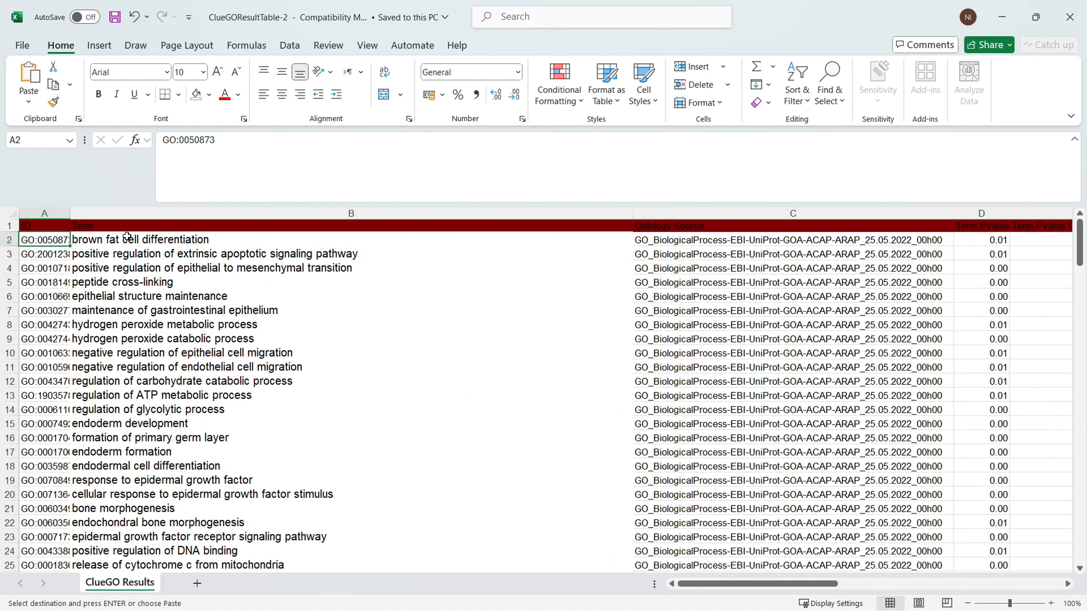
pyautogui.click(127, 235)
pyautogui.click(1069, 17)
# Open ClueGOResultTable-3 from the cluego folder, review its p-value and group columns, and close it.
pyautogui.moveTo(482, 595)
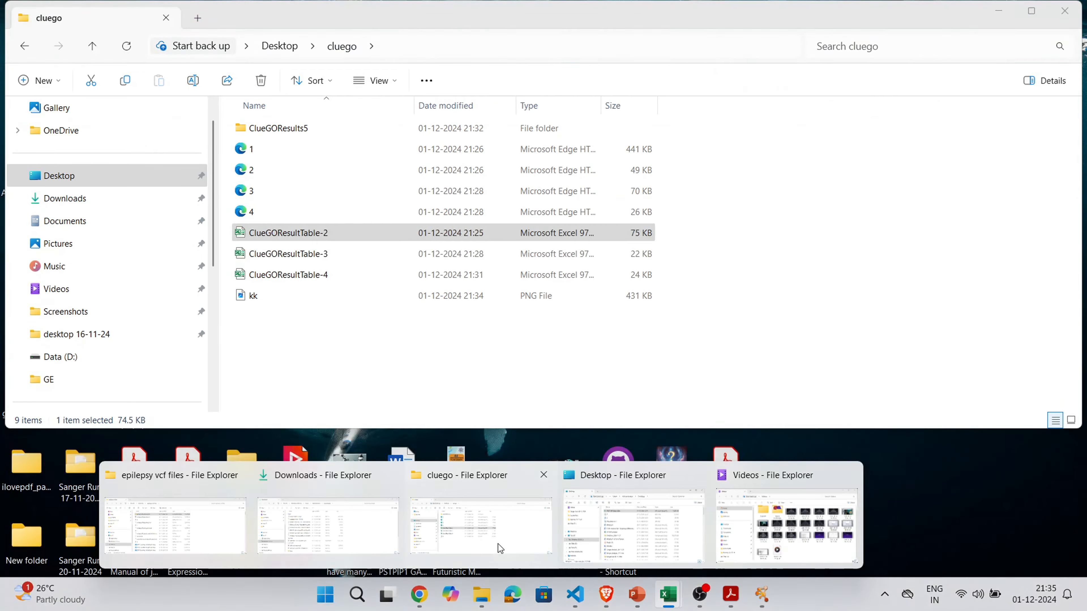
pyautogui.click(499, 548)
pyautogui.doubleClick(371, 254)
pyautogui.click(92, 240)
pyautogui.press('Right')
pyautogui.press('Right')
pyautogui.press('Right')
pyautogui.press('Right')
pyautogui.press('Right')
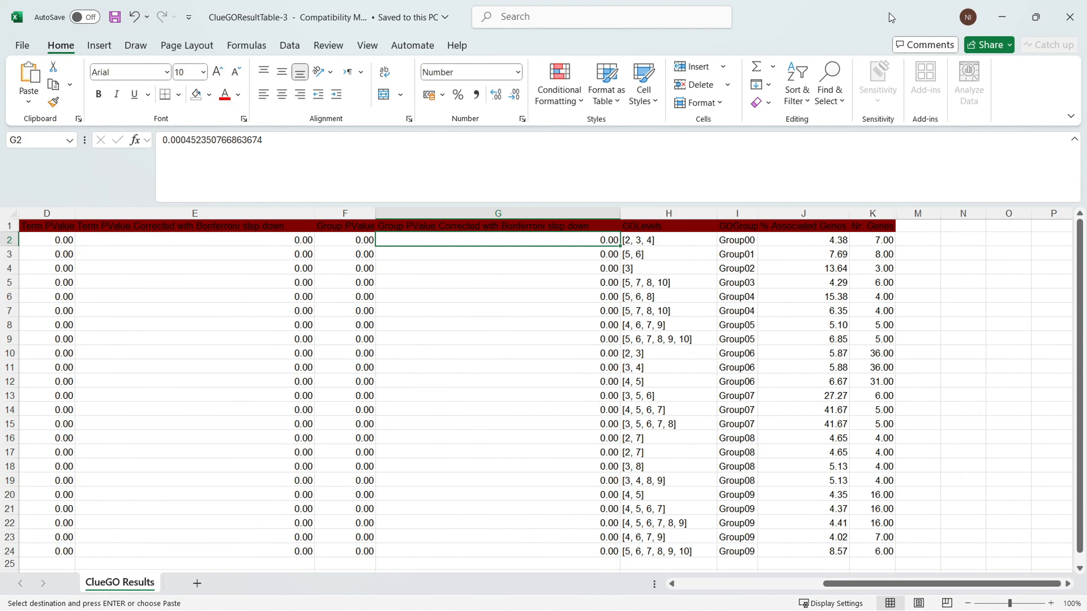
pyautogui.click(1069, 17)
# Open ClueGOResultTable-4, examine the molecular function terms across the columns, and close the table.
pyautogui.doubleClick(299, 275)
pyautogui.click(131, 252)
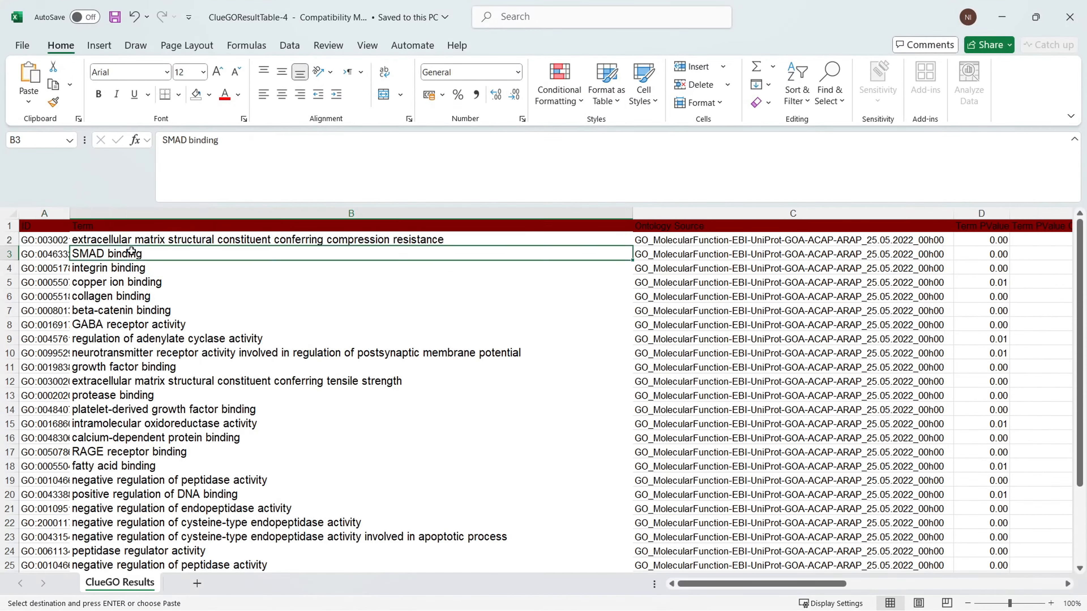
pyautogui.click(66, 240)
pyautogui.press('Right')
pyautogui.press('Right')
pyautogui.press('Right')
pyautogui.press('Right')
pyautogui.press('Right')
pyautogui.press('Right')
pyautogui.press('Right')
pyautogui.press('Left')
pyautogui.press('Left')
pyautogui.press('Left')
pyautogui.press('Left')
pyautogui.press('Left')
pyautogui.press('Left')
pyautogui.press('Left')
pyautogui.click(1069, 23)
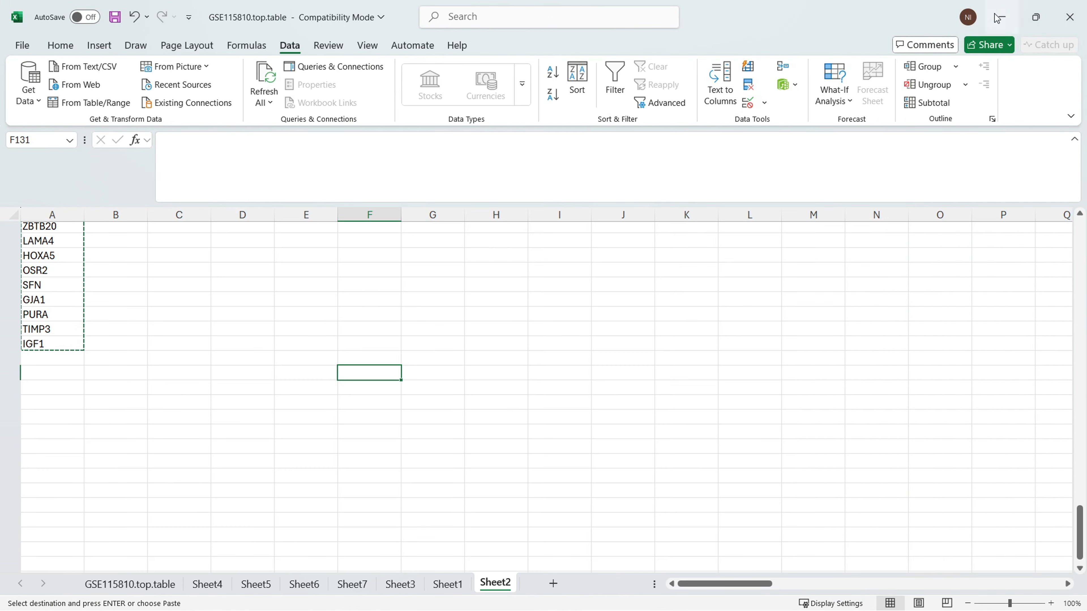
# Minimize the GSE115810 workbook and examine the KEGG pathways and their statistics in ClueGOResultTable-5 from the ClueGOResults5 folder.
pyautogui.click(1001, 18)
pyautogui.doubleClick(385, 125)
pyautogui.doubleClick(320, 376)
pyautogui.click(257, 228)
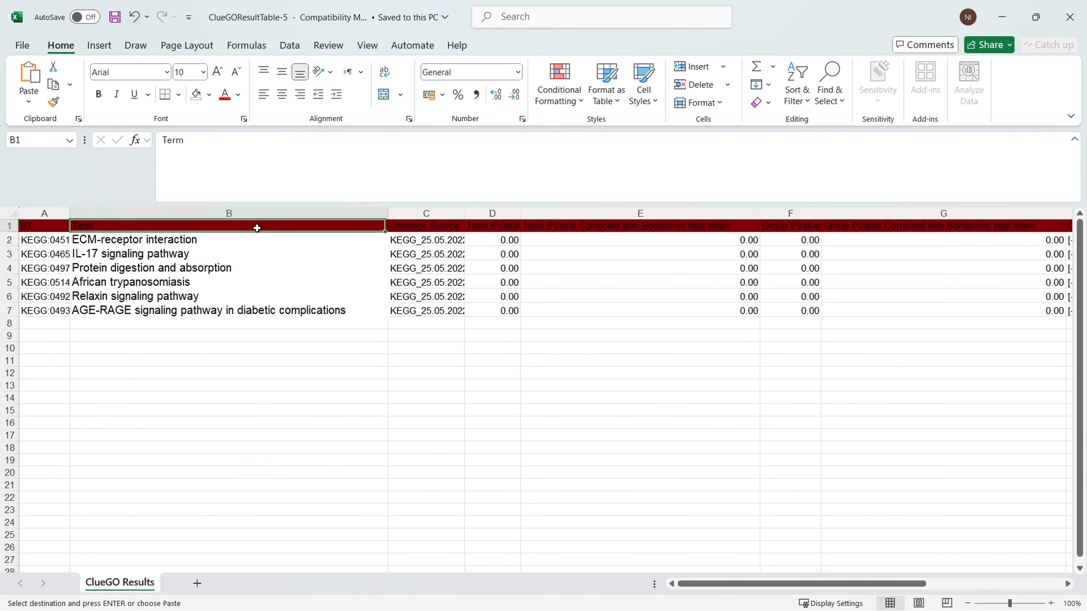
pyautogui.click(479, 239)
pyautogui.press('Right')
pyautogui.press('Right')
pyautogui.press('Right')
pyautogui.press('Right')
pyautogui.press('Right')
pyautogui.press('Right')
pyautogui.press('Right')
pyautogui.press('Right')
pyautogui.press('Left')
pyautogui.press('Left')
pyautogui.press('Left')
pyautogui.press('Left')
pyautogui.press('Left')
pyautogui.press('Left')
pyautogui.press('Left')
pyautogui.press('Left')
pyautogui.press('Left')
pyautogui.press('Left')
pyautogui.press('Left')
pyautogui.press('Right')
pyautogui.press('Down')
pyautogui.press('Down')
pyautogui.press('Down')
pyautogui.press('Down')
pyautogui.press('Down')
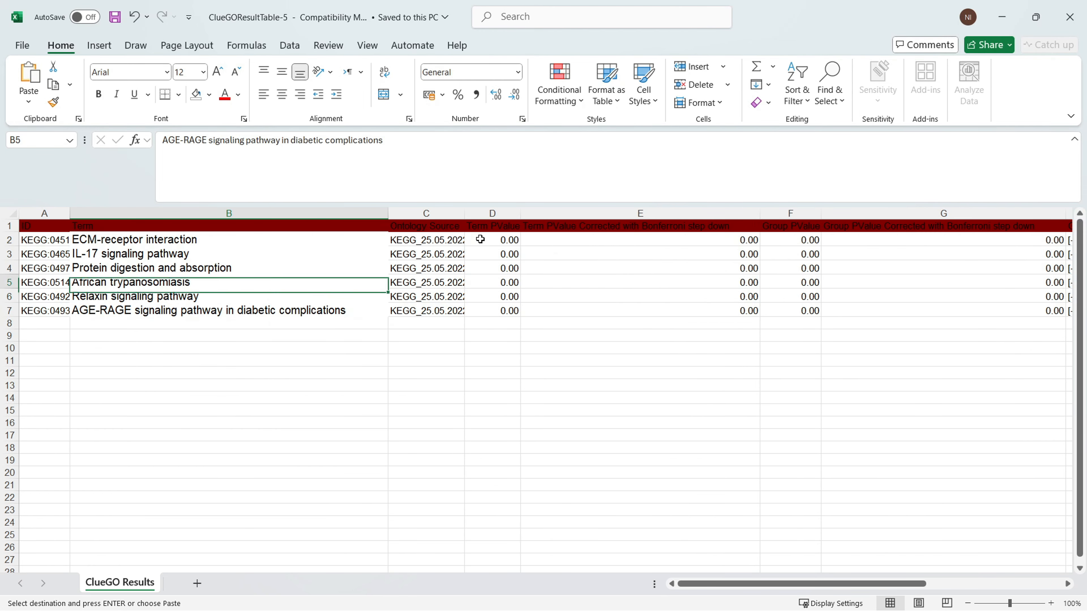
pyautogui.press('Down')
pyautogui.press('Down')
pyautogui.press('Down')
pyautogui.press('Down')
pyautogui.press('Down')
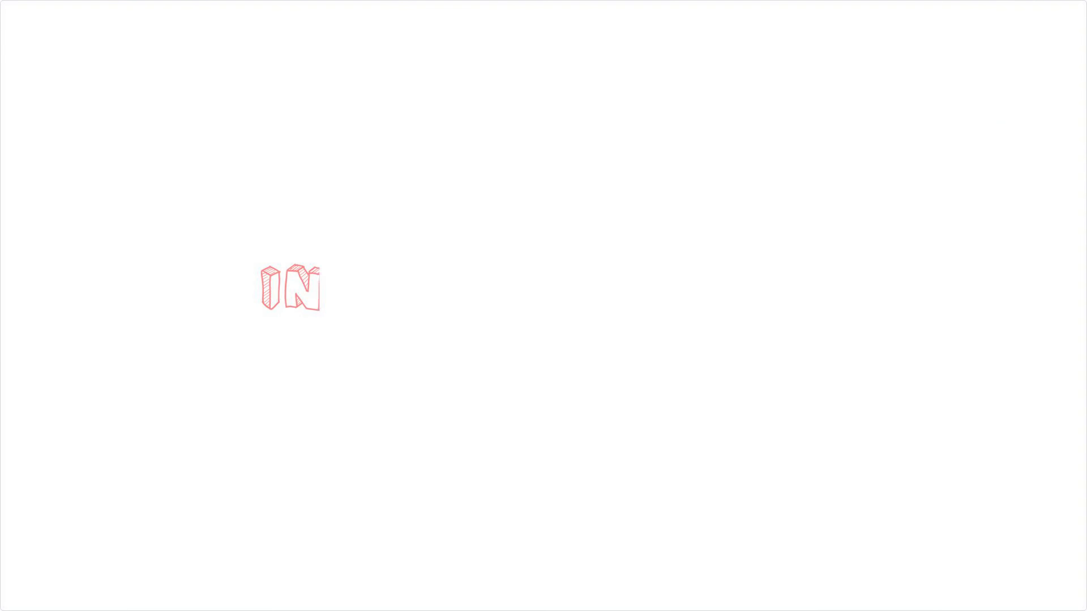